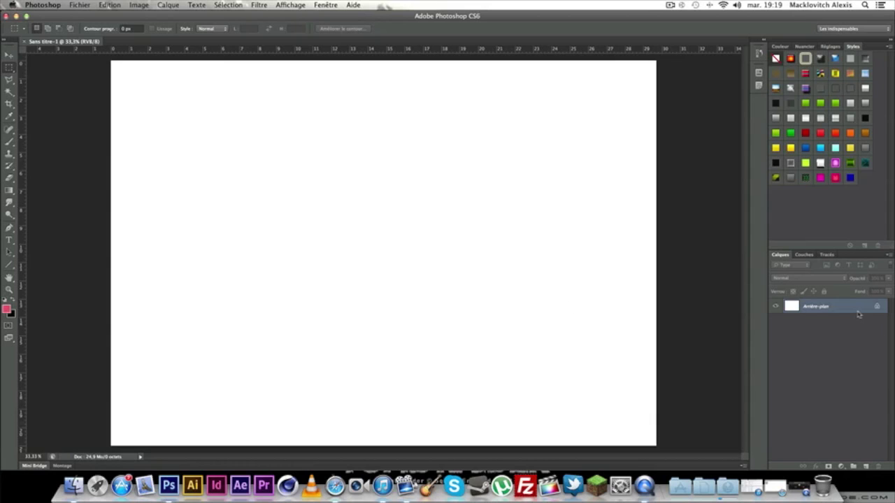
Convert the locked Arrière-plan background into an ordinary editable layer, Calque 0.
double_click(858, 314)
left_click(549, 204)
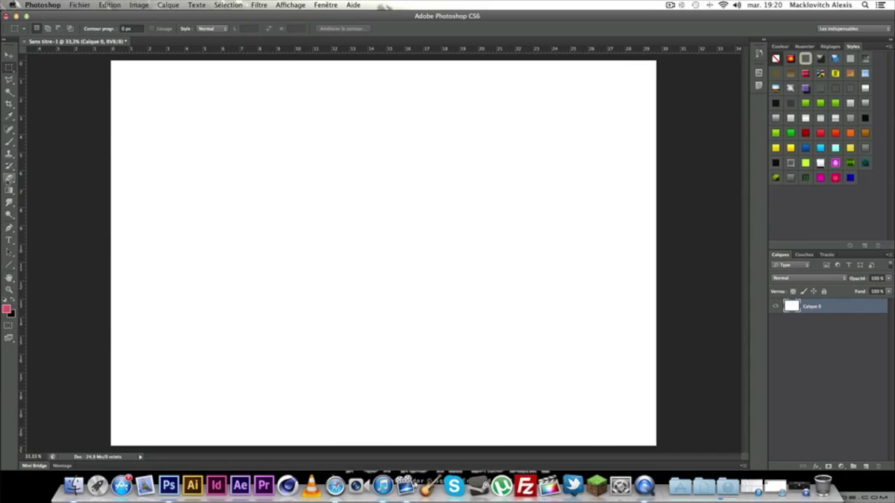
With the Paint Bucket, fill the white canvas with grey c6c4c5.
left_click_drag(9, 190, 52, 203)
left_click(7, 309)
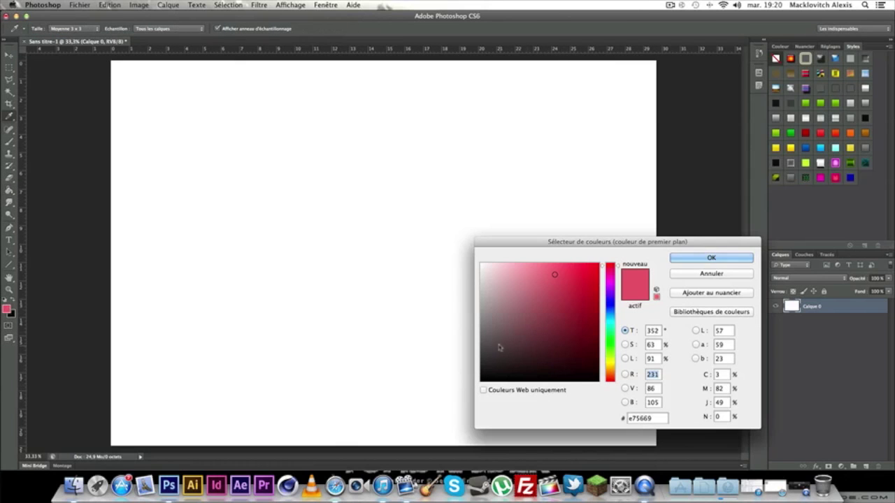
left_click_drag(481, 309, 483, 278)
left_click(481, 265)
left_click(483, 284)
left_click(481, 287)
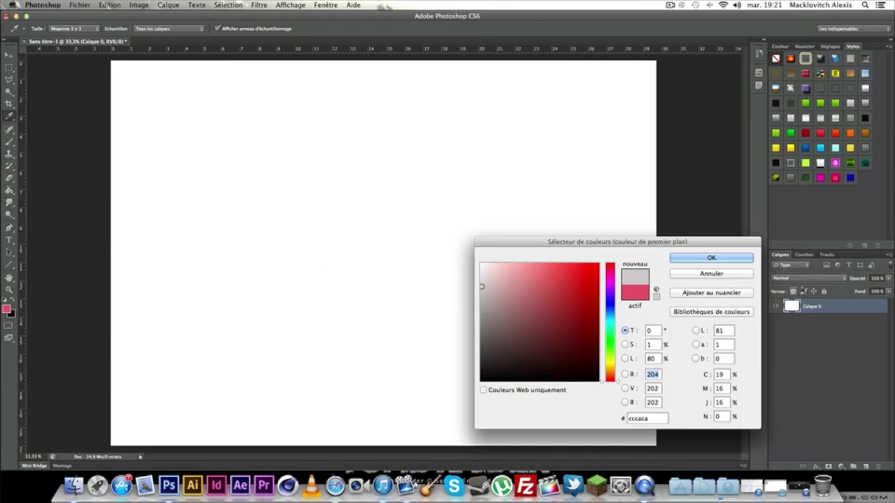
left_click(711, 273)
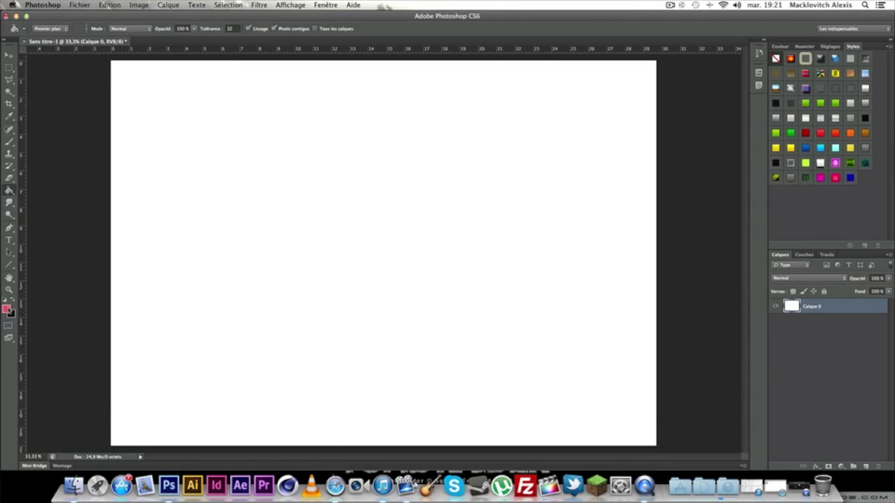
left_click(7, 310)
left_click(481, 289)
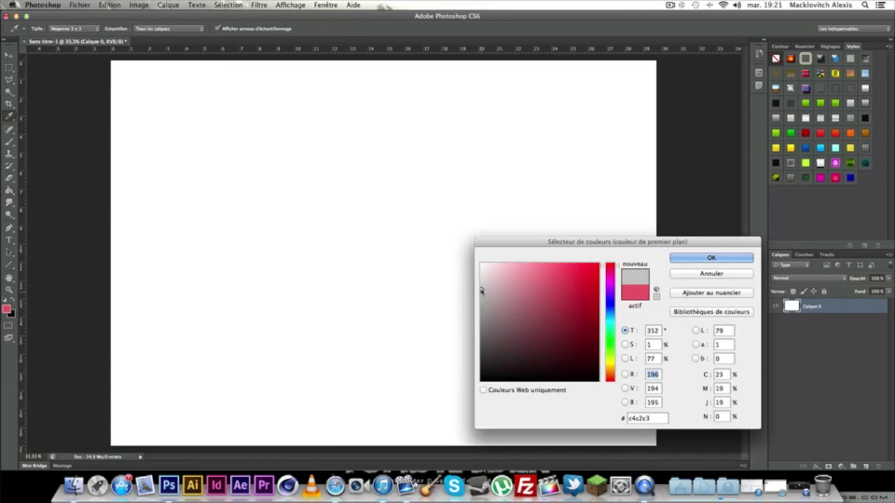
left_click(722, 258)
left_click(309, 253)
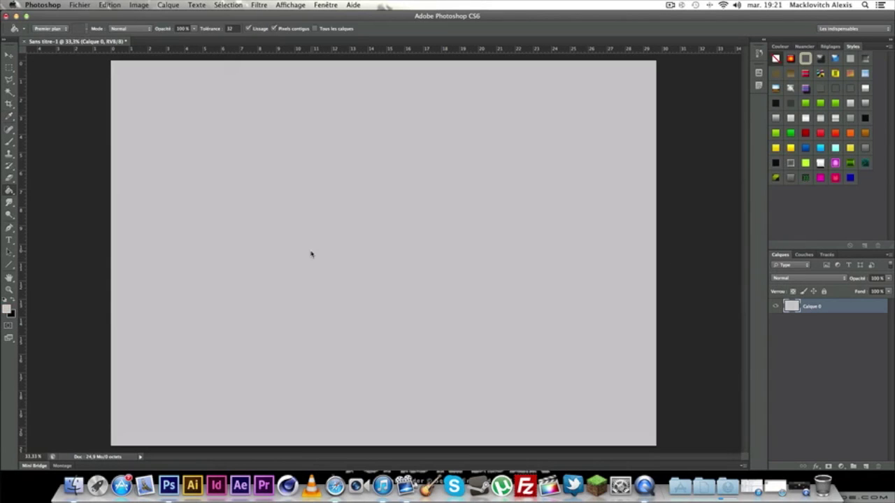
Refill the canvas with progressively lighter greys, ending at e8e5e6.
left_click(9, 309)
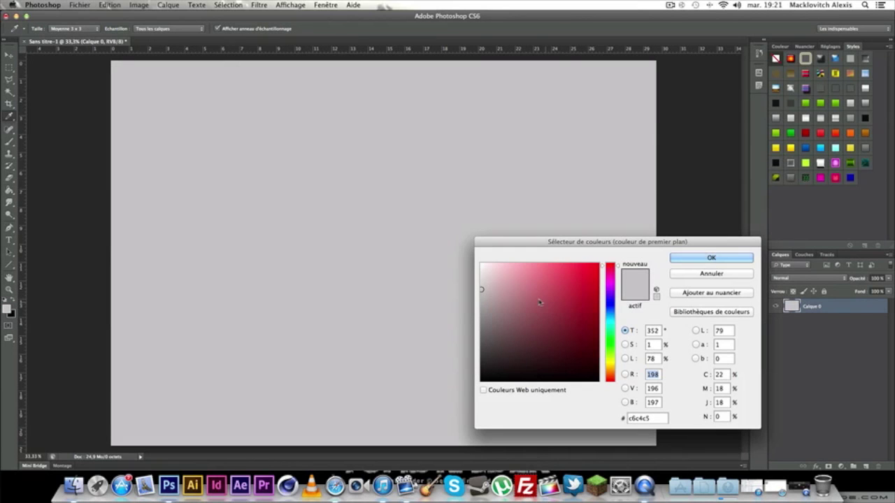
left_click_drag(481, 290, 482, 283)
left_click(696, 262)
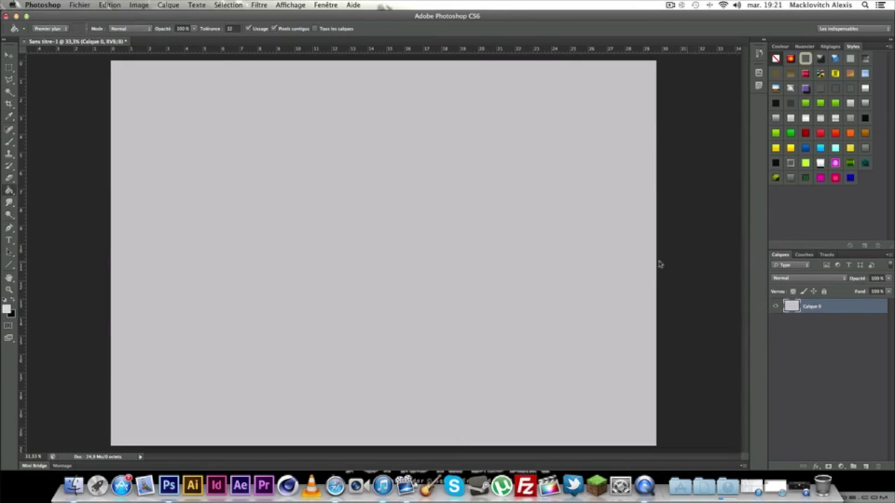
left_click(486, 276)
left_click(8, 310)
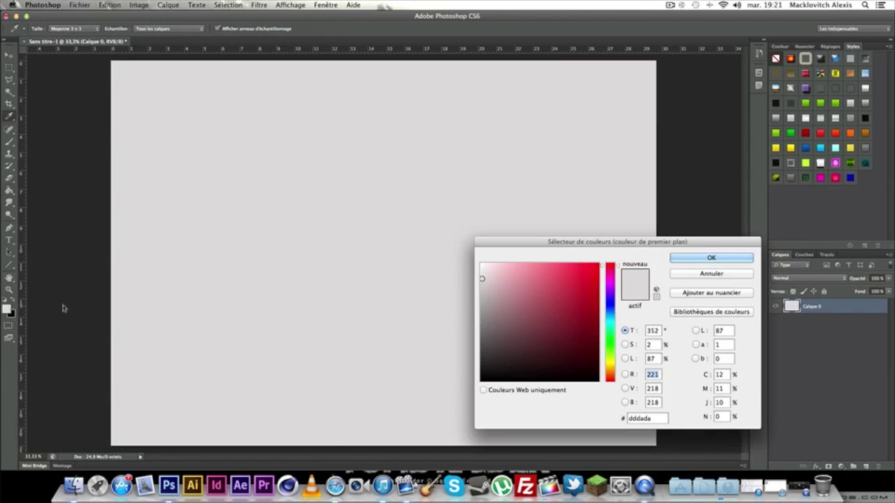
left_click(482, 273)
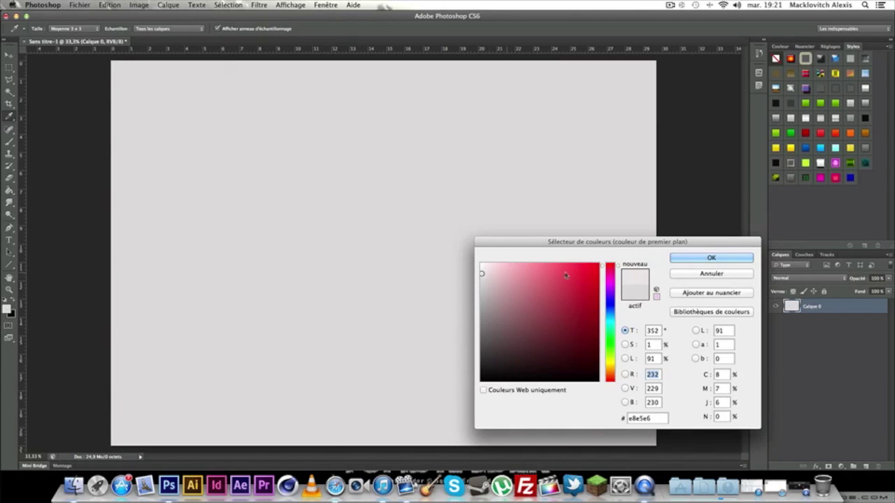
left_click(679, 260)
left_click(435, 296)
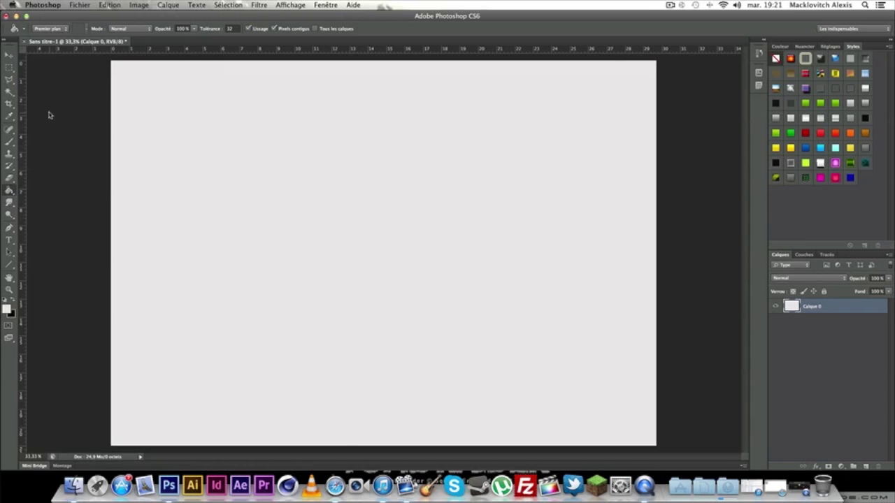
left_click(14, 69)
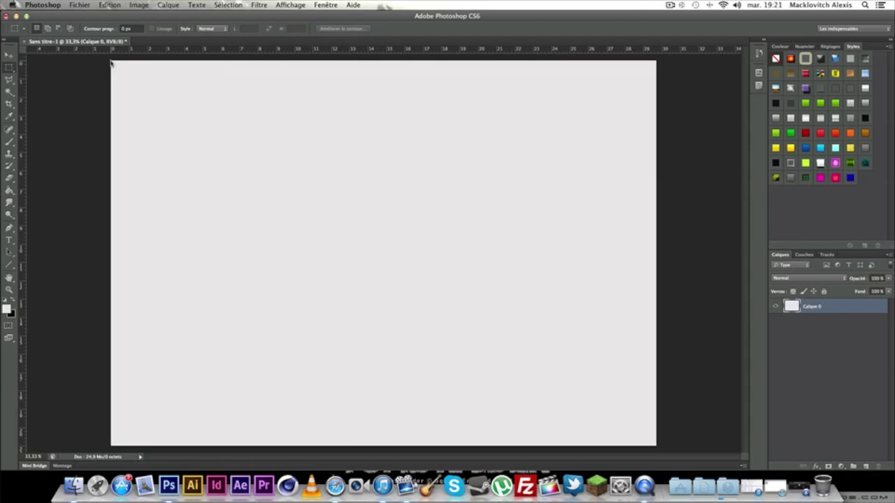
Select a full-height strip along the left edge and copy it to a new layer, Calque 1.
left_click_drag(111, 61, 149, 183)
left_click_drag(161, 371, 163, 447)
right_click(152, 200)
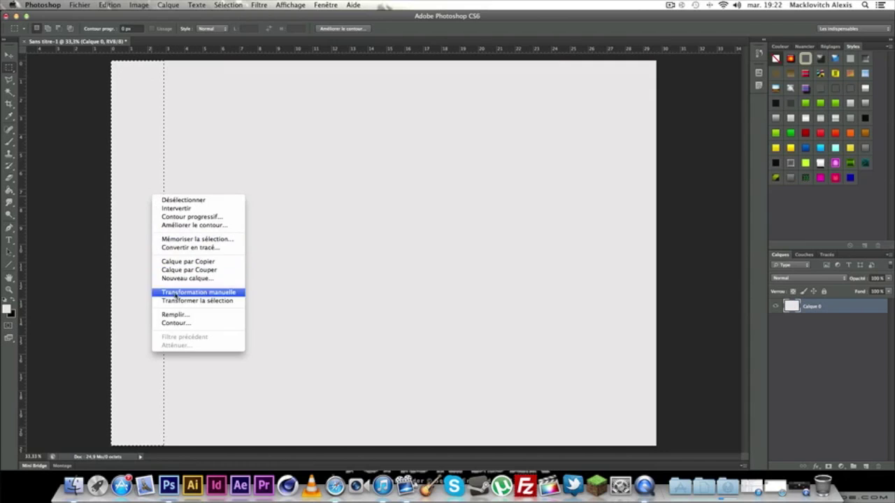
key("XF86AudioLowerVolume")
key("XF86AudioLowerVolume")
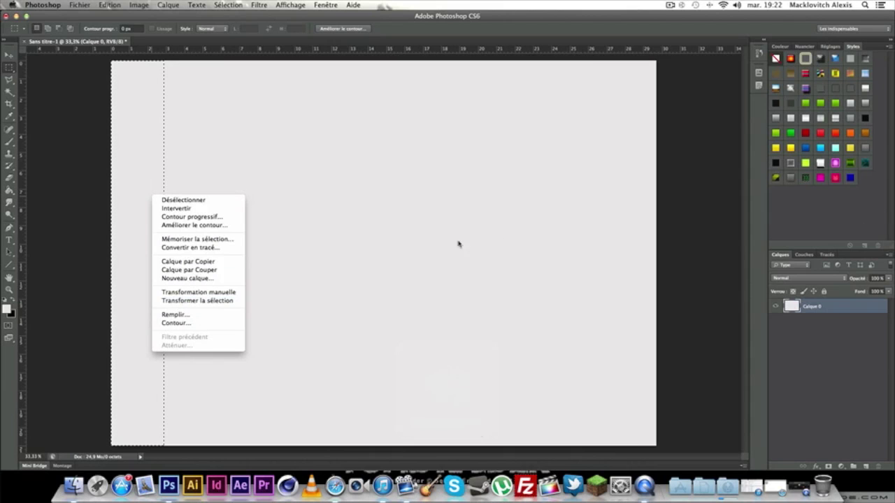
left_click(231, 262)
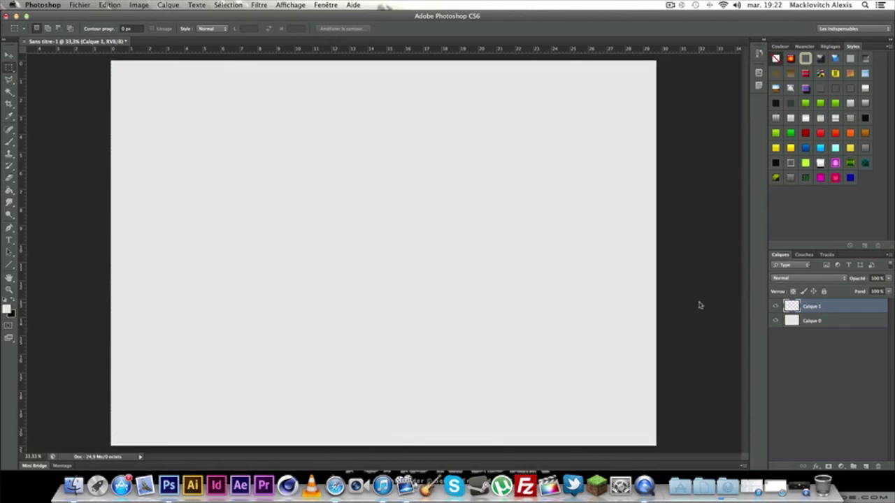
Tint Calque 1 medium grey with a Colour Overlay layer style.
double_click(780, 306)
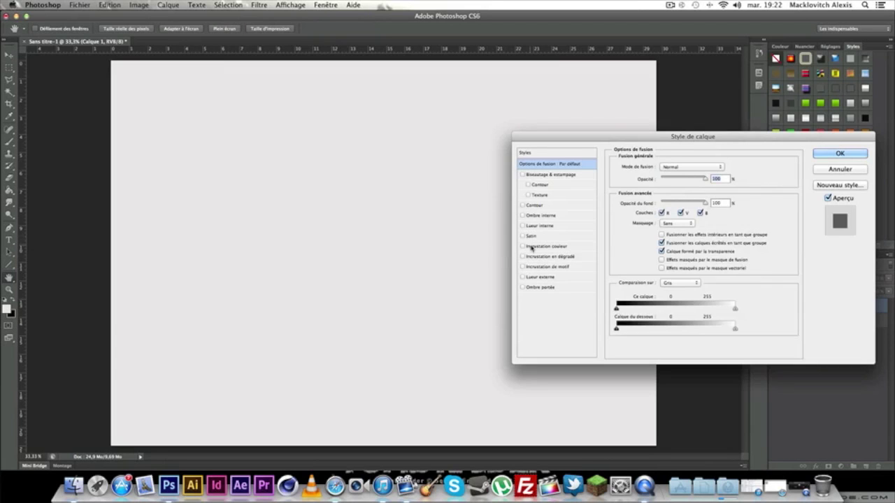
left_click(541, 246)
left_click(728, 166)
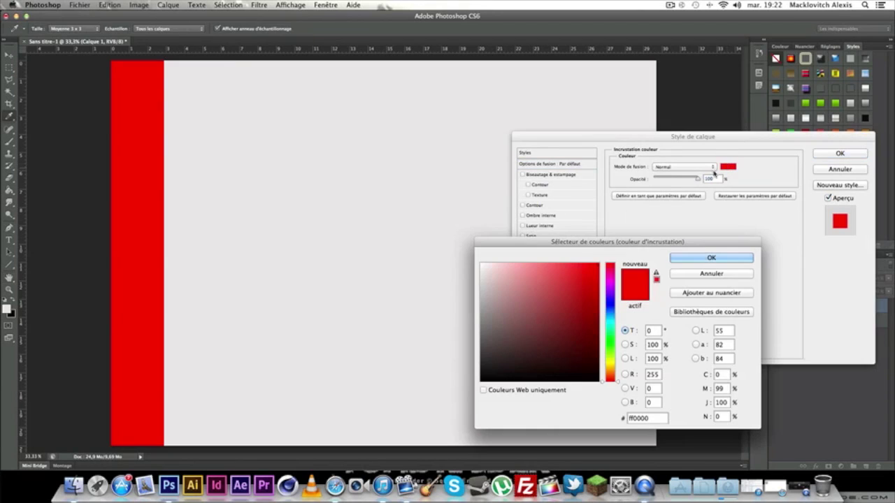
left_click_drag(478, 307, 481, 317)
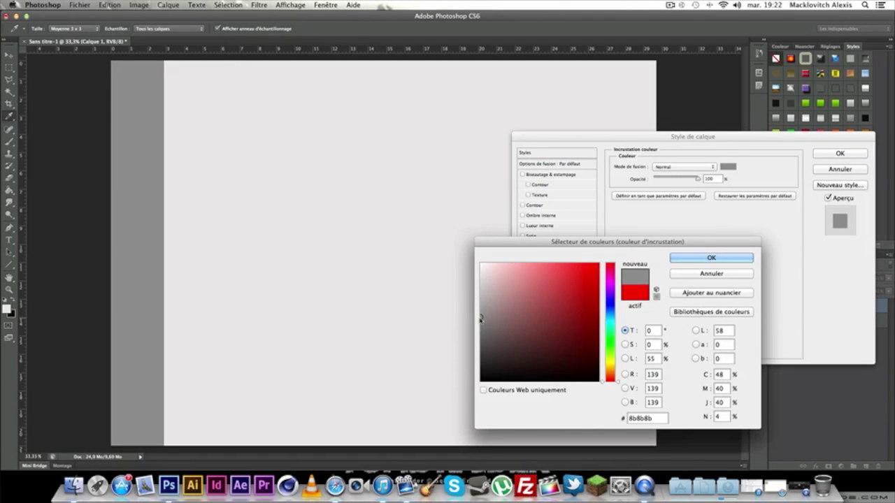
left_click(699, 259)
left_click(845, 154)
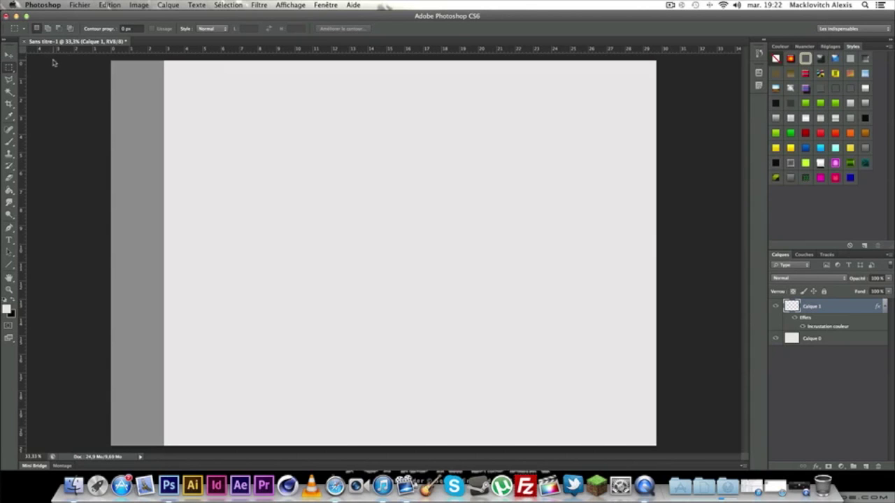
Drag horizontal guides from the ruler to about 5.10 cm and 17.11 cm down.
left_click_drag(78, 50, 69, 147)
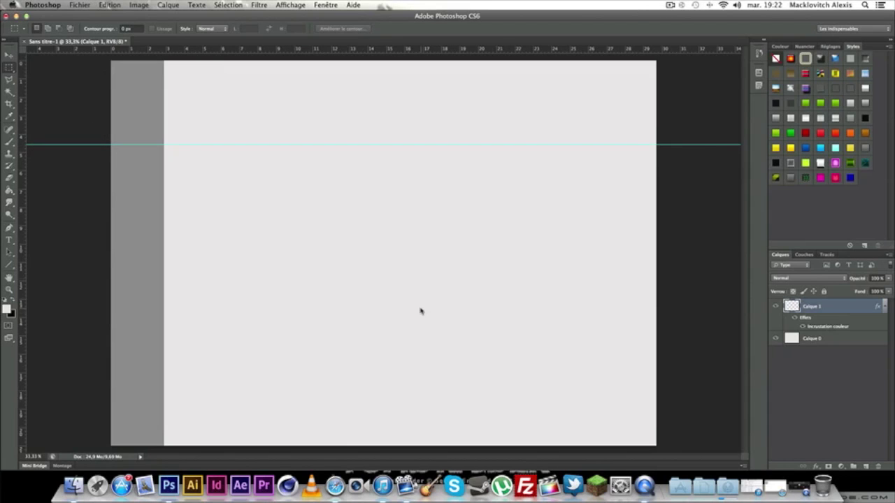
left_click_drag(86, 49, 86, 386)
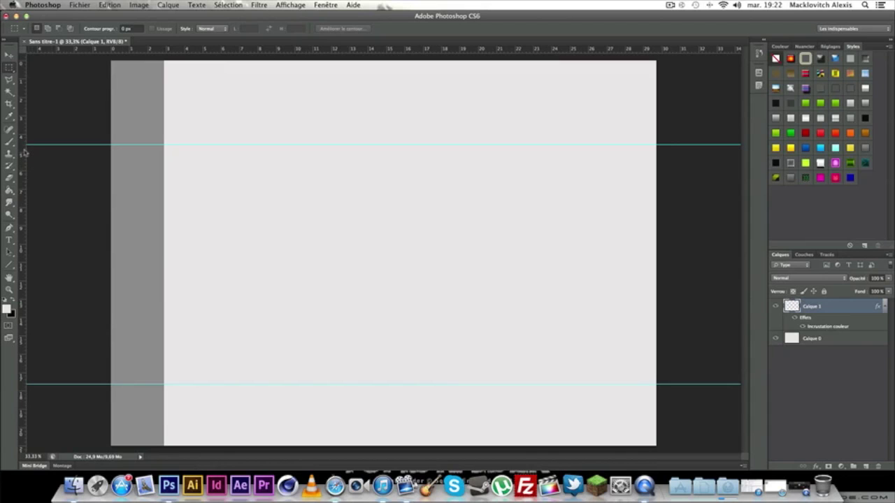
left_click(10, 240)
Type the label PRENSENTATION in a text box near the left band.
key("t")
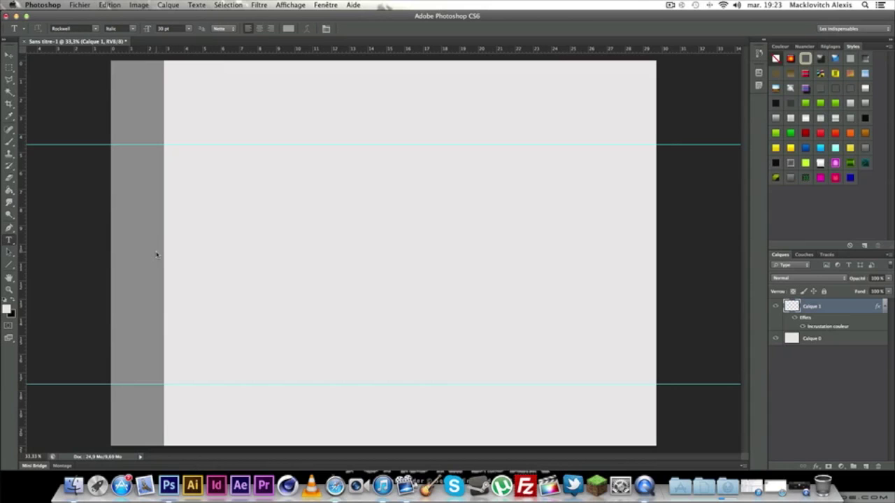
left_click_drag(137, 223, 388, 344)
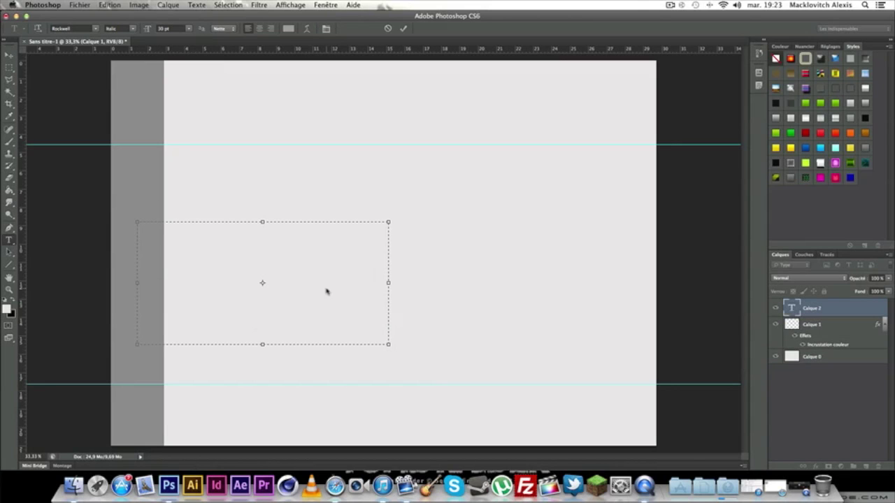
type("PRENSENTATION")
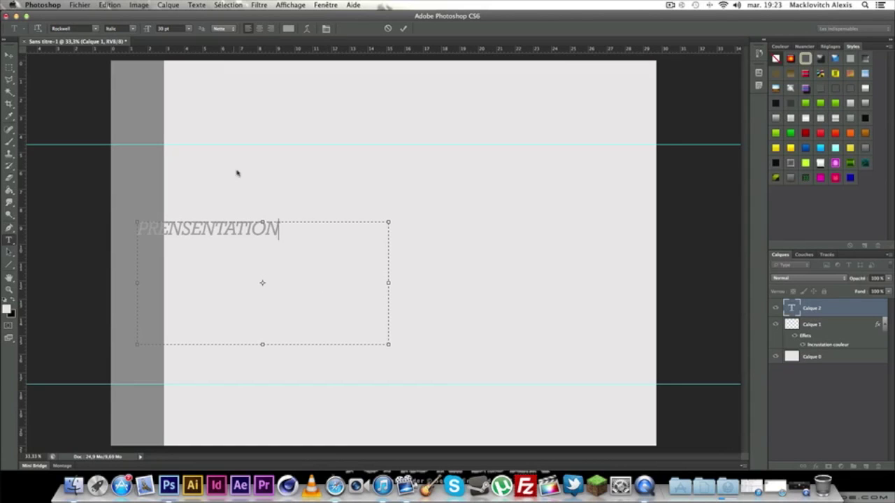
Format the label in Arial Regular at 14 pt.
key("super+a")
left_click(96, 28)
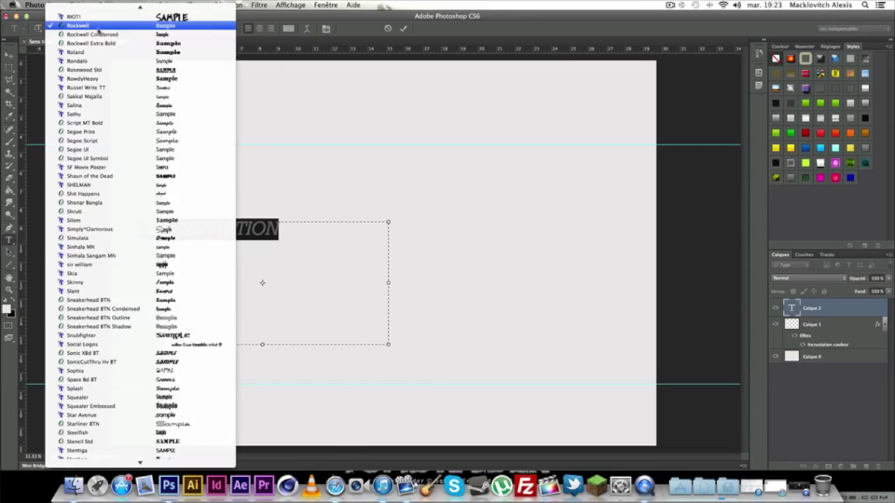
key("a")
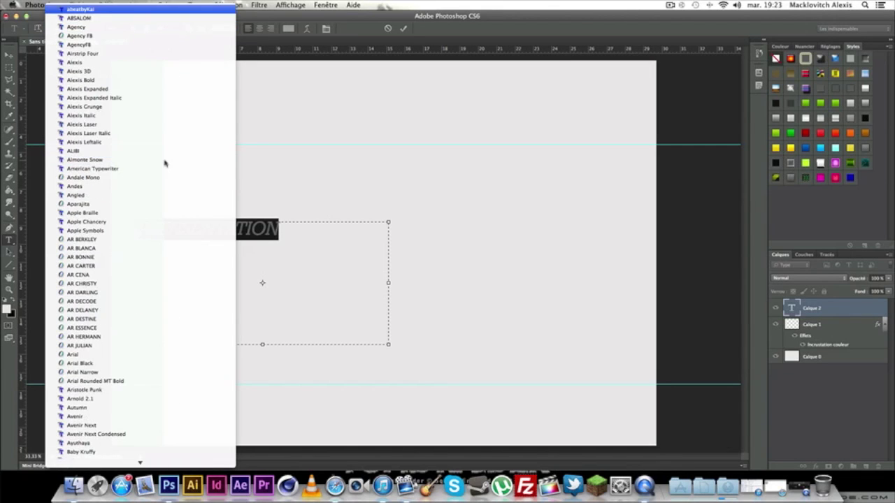
left_click(146, 355)
left_click_drag(313, 237, 137, 232)
left_click(132, 28)
left_click(133, 25)
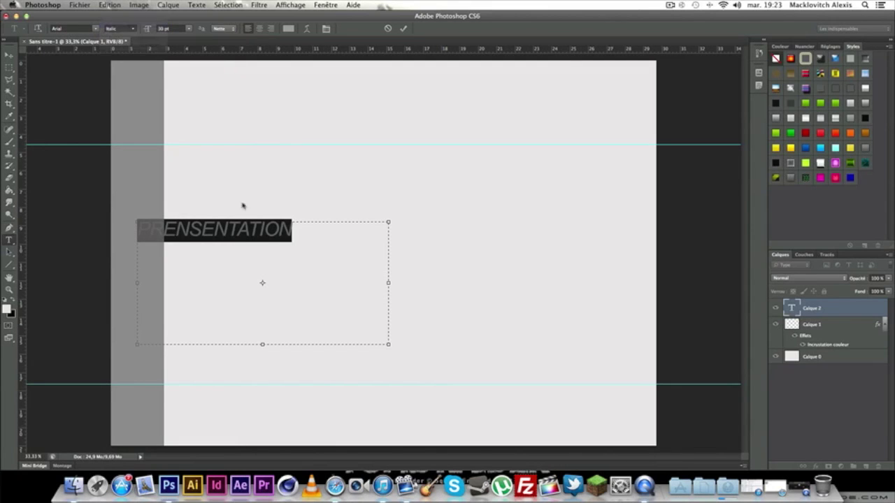
left_click_drag(329, 238, 68, 233)
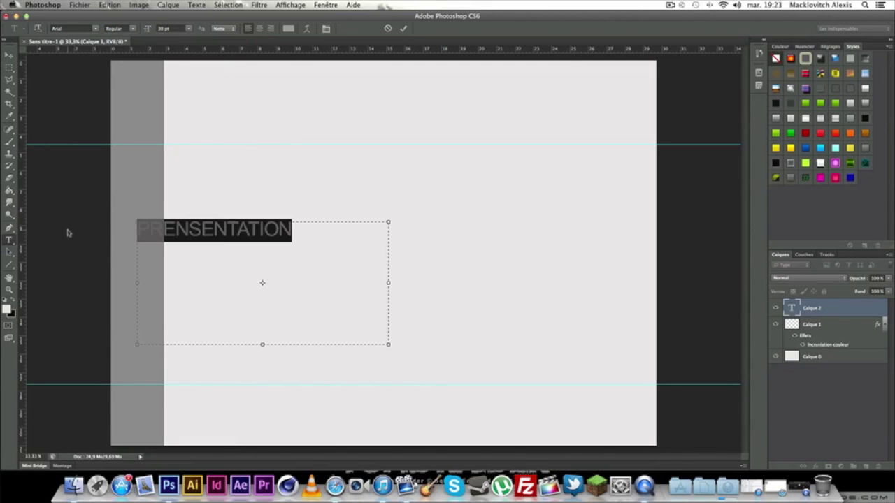
left_click(189, 28)
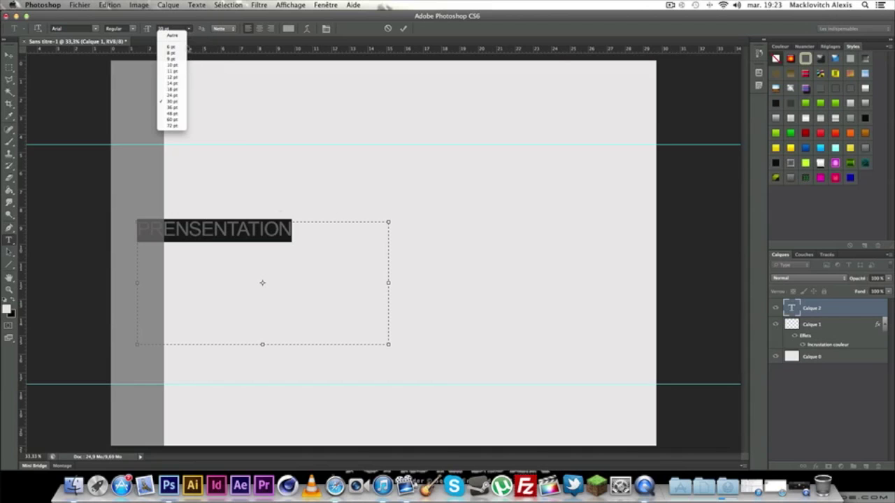
left_click(179, 85)
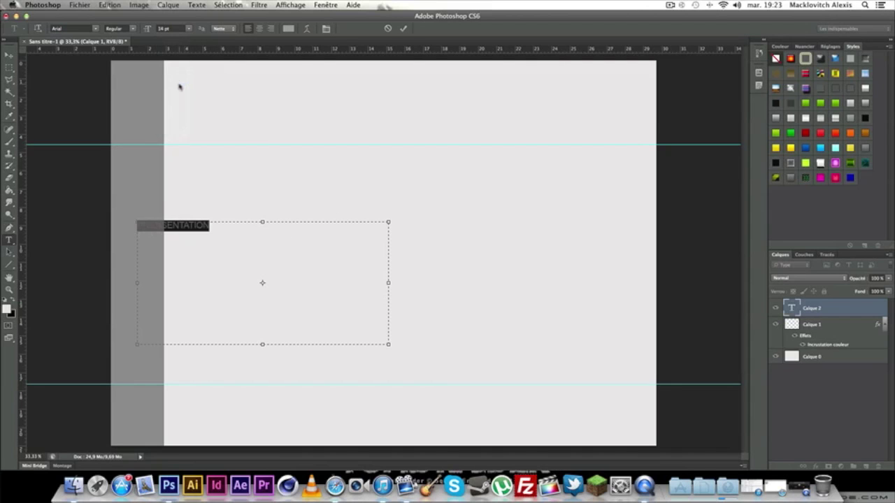
left_click_drag(234, 228, 80, 225)
left_click_drag(208, 225, 96, 226)
Rotate the label 90° counterclockwise and place it at the top of the grey sidebar.
left_click(8, 54)
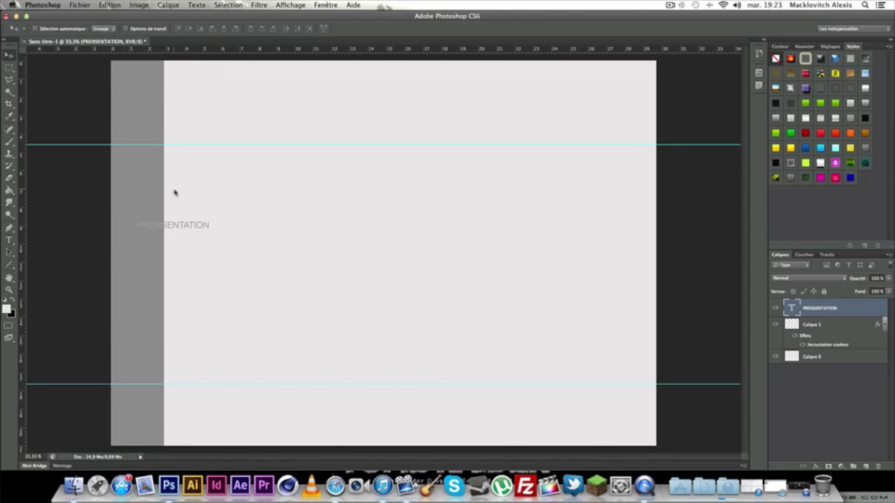
left_click_drag(173, 212, 151, 112)
key("super+t")
right_click(149, 125)
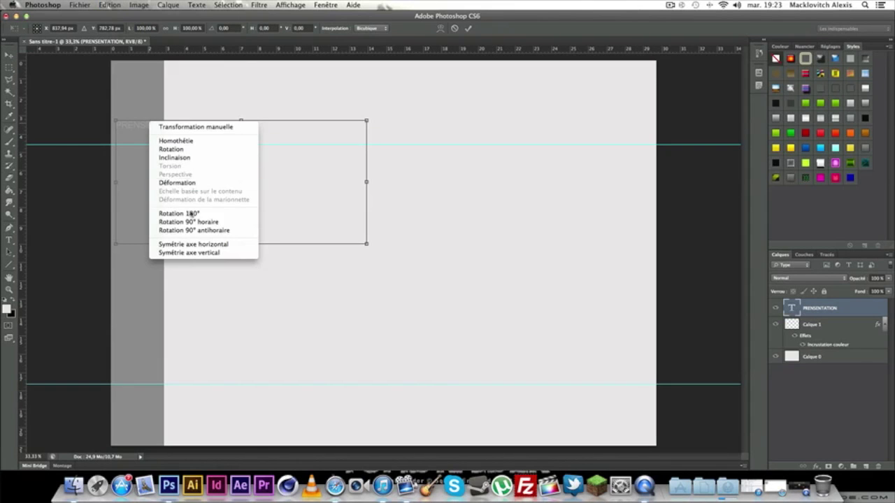
left_click(202, 230)
left_click_drag(192, 275, 164, 106)
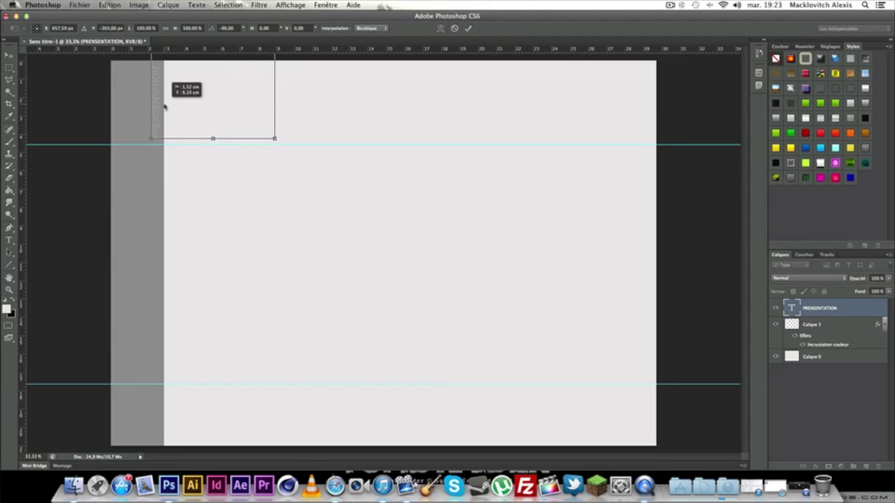
left_click(9, 55)
left_click(544, 165)
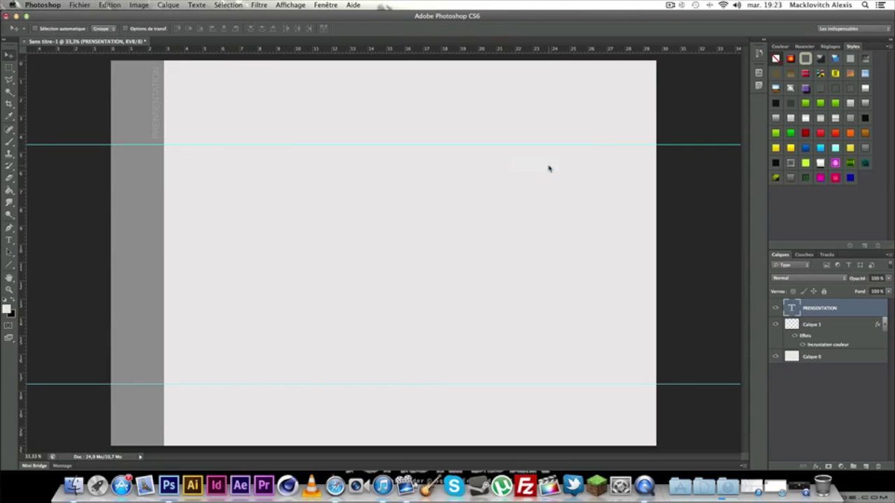
Rasterize the label's text layer.
right_click(859, 309)
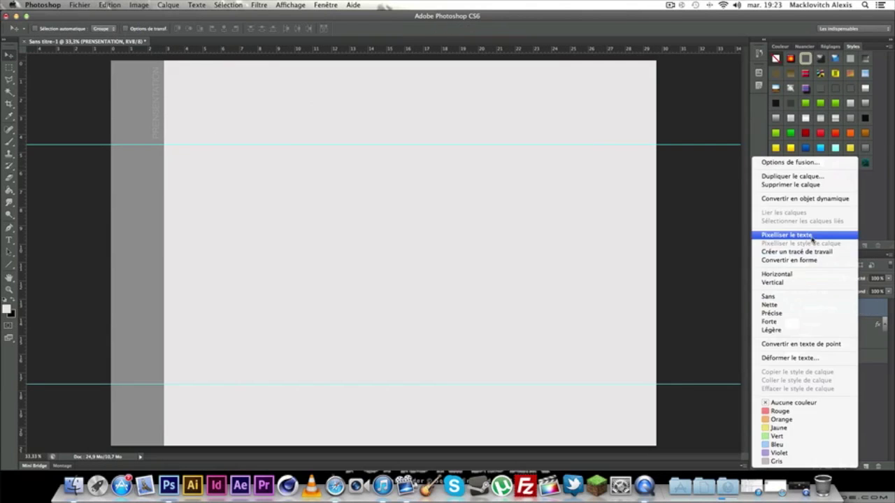
left_click(812, 238)
left_click(866, 466)
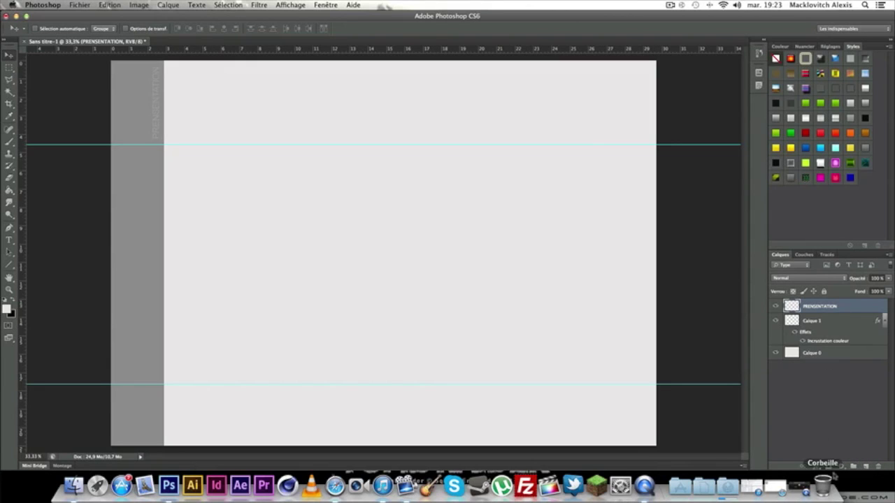
Create a new layer group named Presentation.
left_click(853, 466)
double_click(811, 304)
type("Presentation")
key("Return")
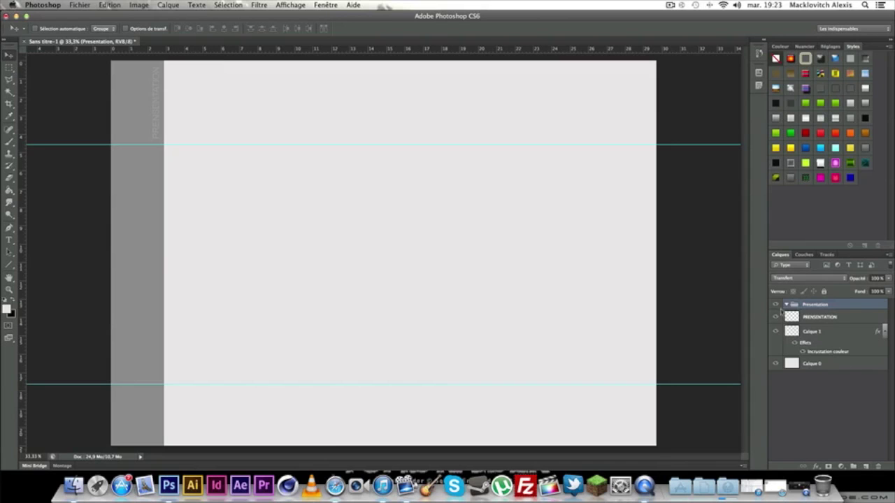
Add a Background group below Presentation and move Calque 1 and Calque 0 into it.
left_click(852, 467)
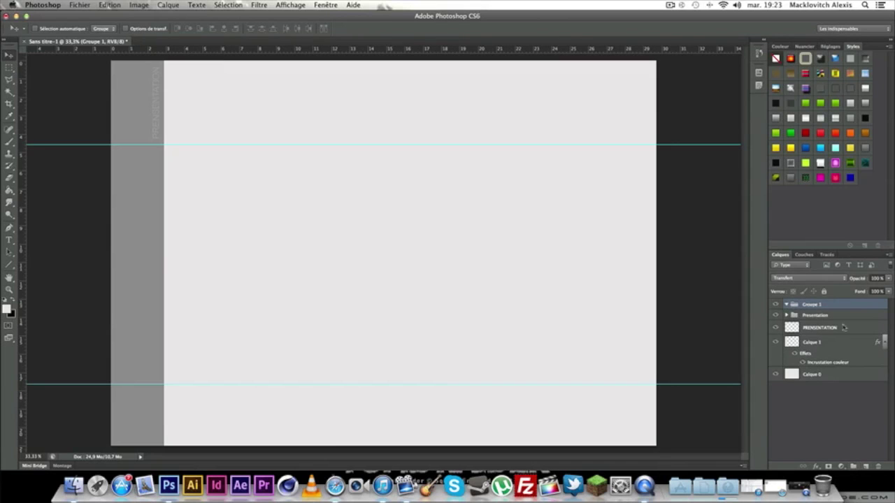
double_click(818, 306)
type("Packground")
key("Return")
left_click_drag(827, 306, 839, 321)
left_click(839, 328)
left_click(837, 342)
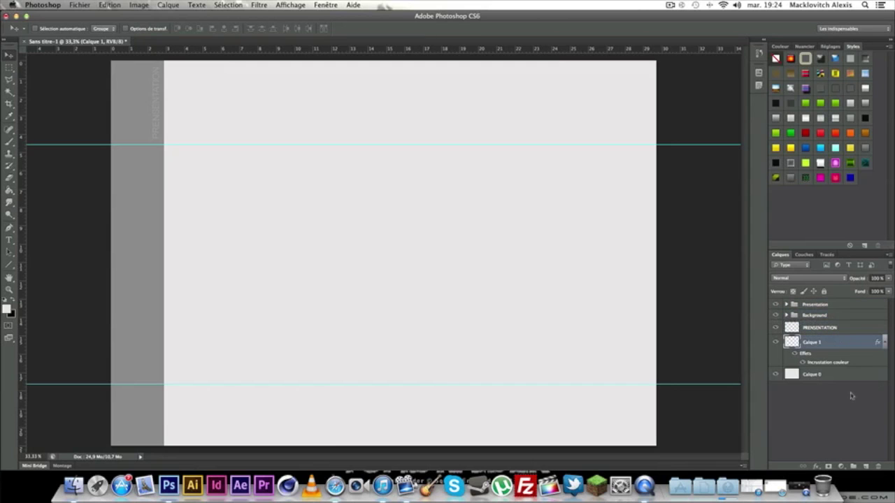
left_click(846, 378, "shift")
left_click_drag(807, 349, 811, 305)
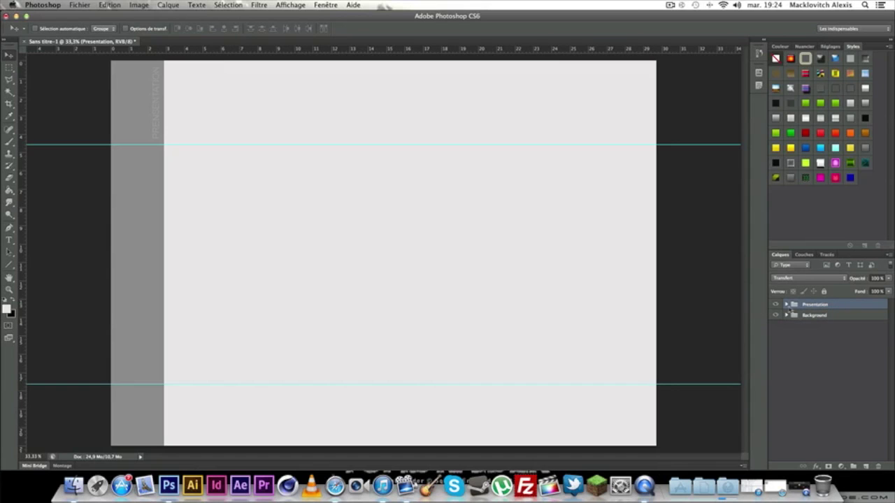
Give the vertical label in the Presentation group a near-white #fffcfc Colour Overlay.
left_click(785, 304)
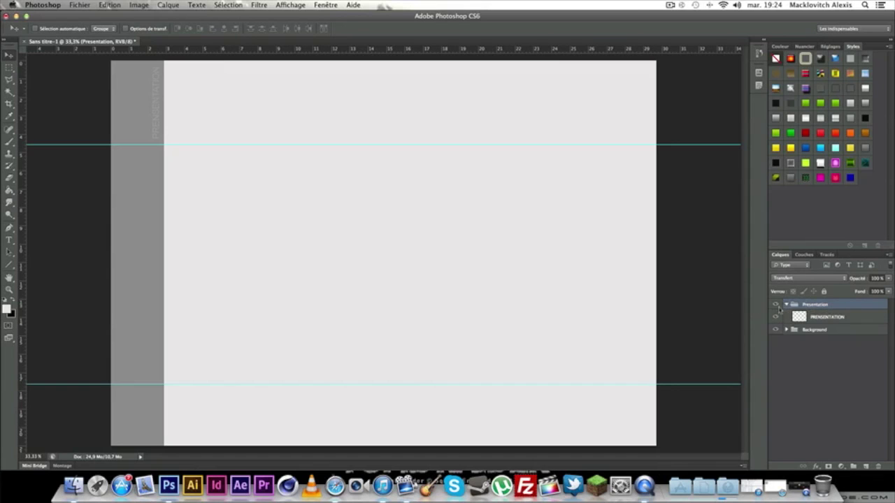
left_click(826, 317)
double_click(854, 319)
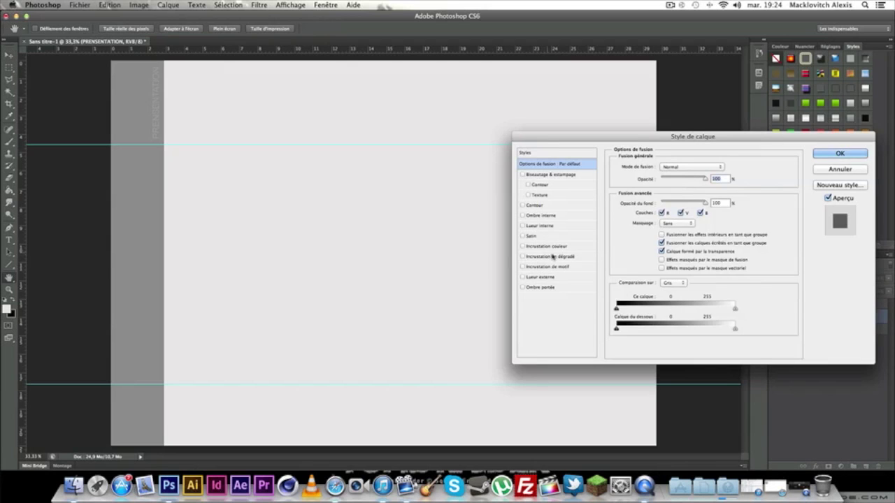
left_click(549, 247)
left_click(728, 166)
left_click_drag(481, 287, 481, 269)
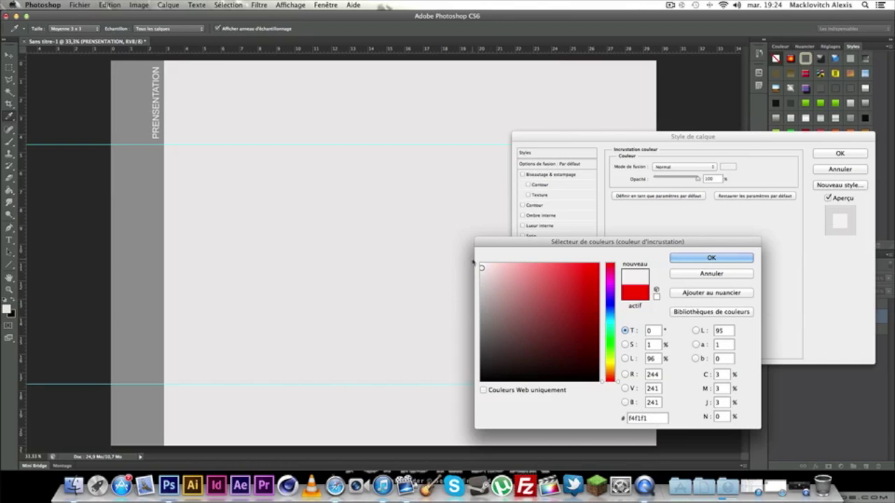
left_click(482, 264)
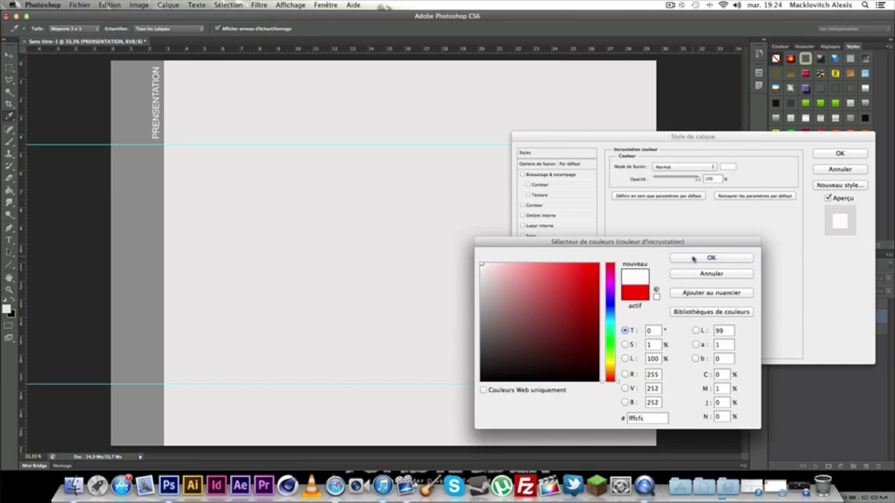
left_click(711, 258)
left_click(819, 151)
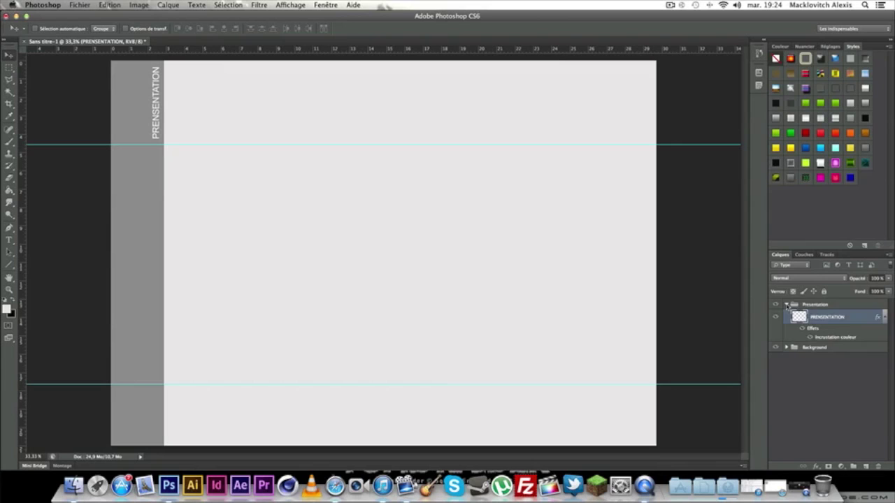
left_click(786, 305)
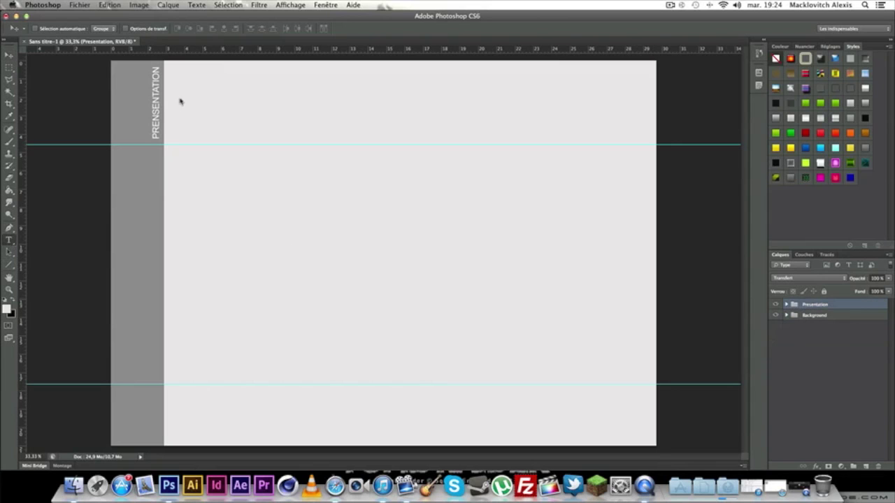
Type the person's full name in a text box at the top of the page.
key("t")
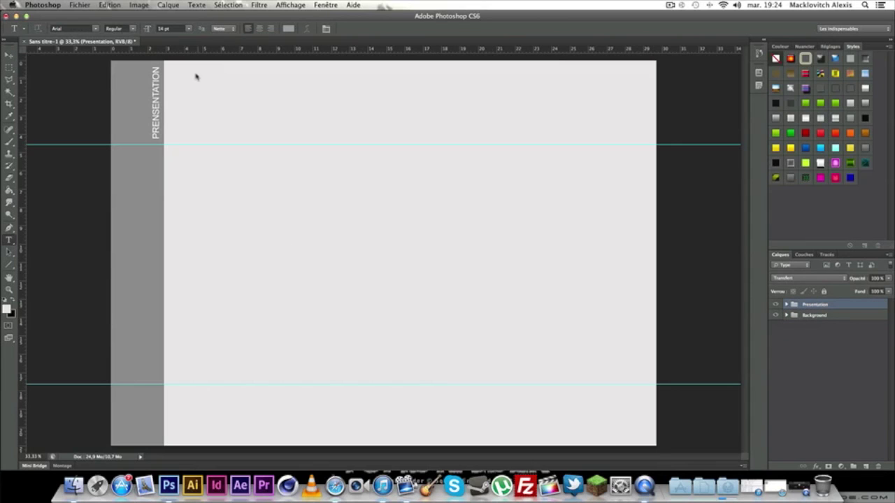
left_click_drag(175, 64, 437, 140)
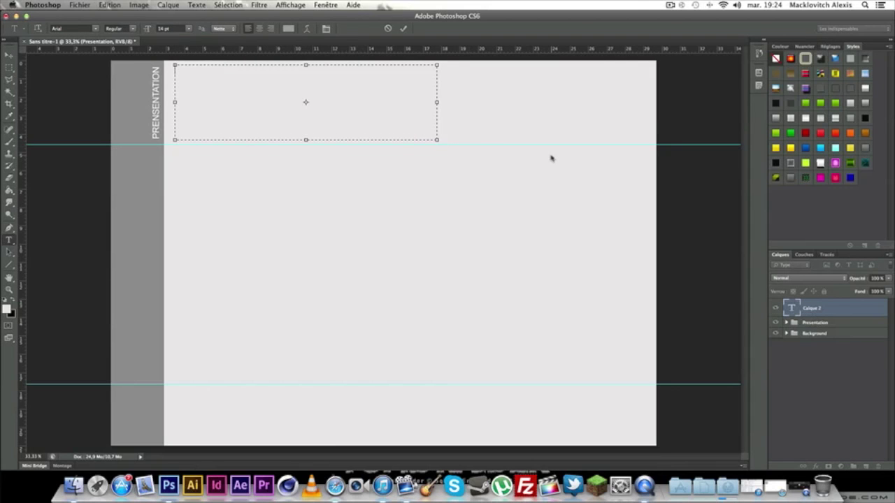
Set the name in Rockwell Italic at 30 pt.
left_click_drag(307, 71, 165, 69)
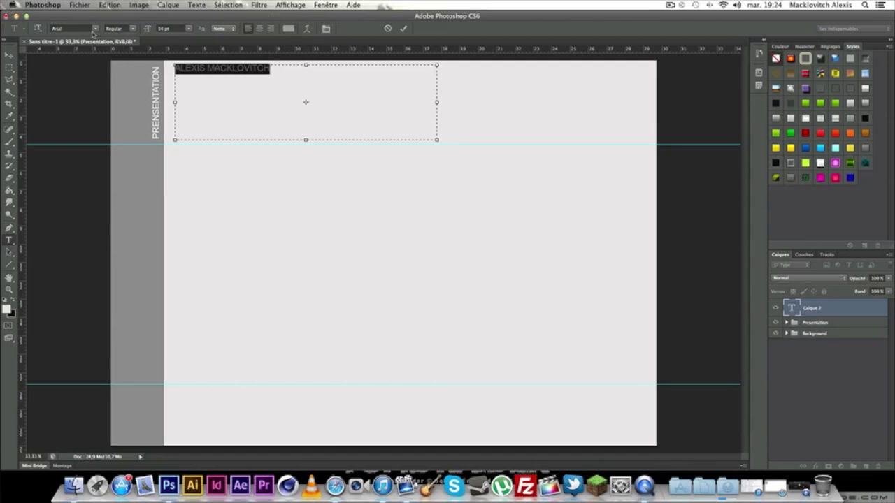
left_click(96, 29)
scroll(174, 233, "down", 15)
scroll(143, 245, "down", 5)
scroll(143, 234, "up", 15)
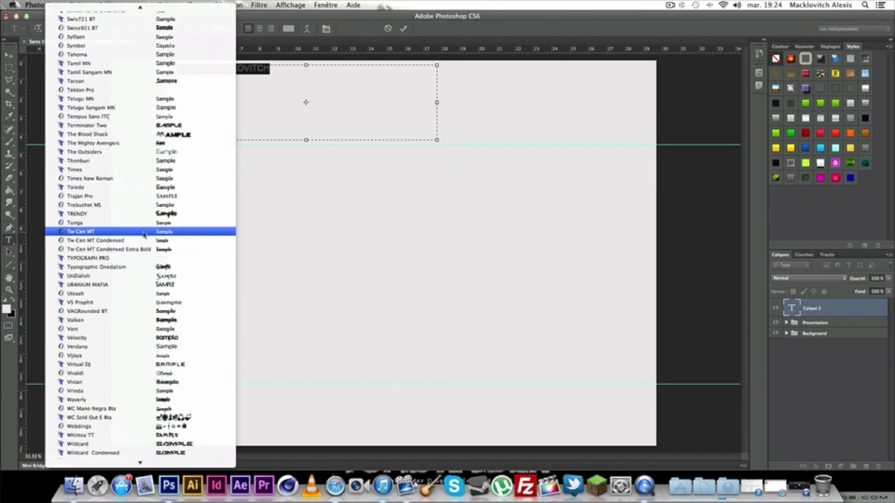
scroll(144, 234, "up", 15)
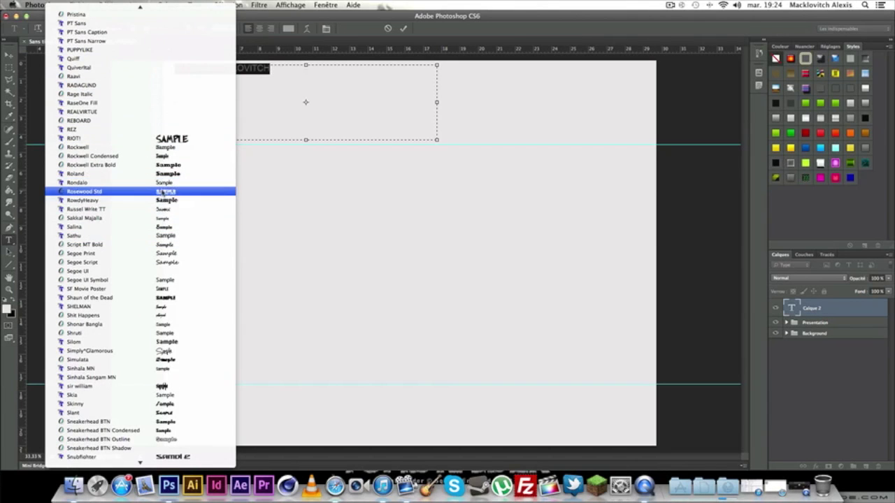
left_click(168, 148)
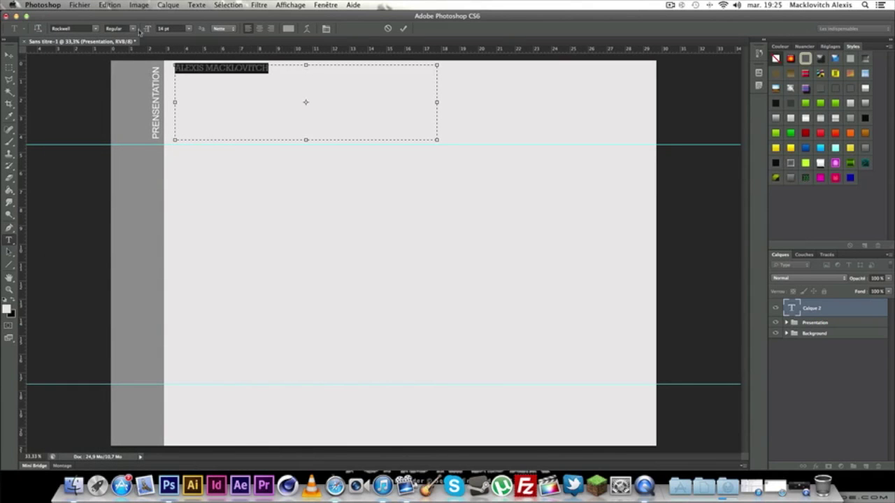
left_click(137, 30)
key("Return")
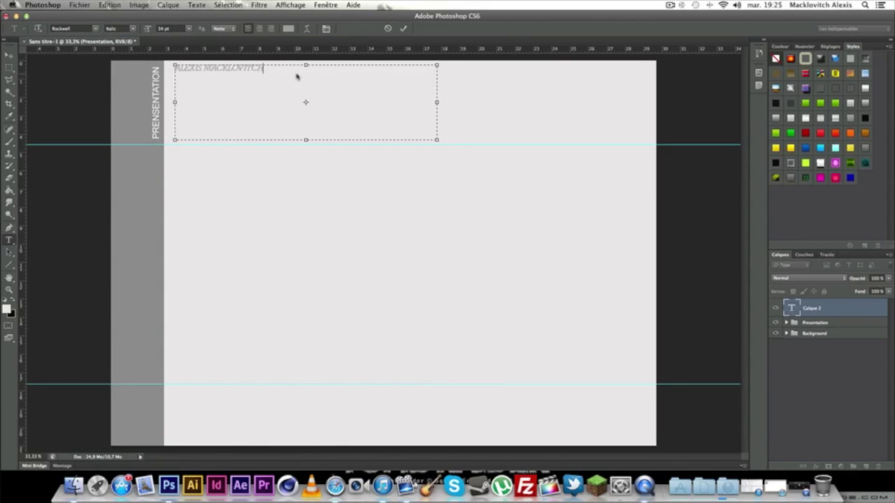
left_click(190, 31)
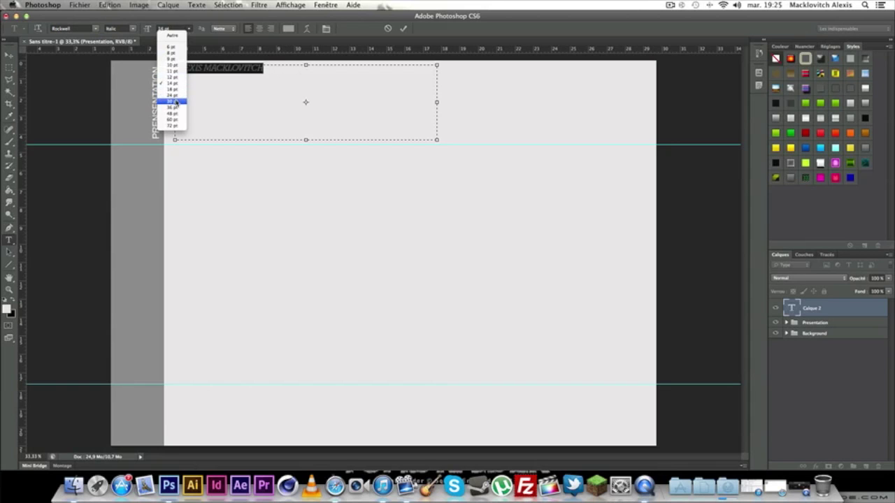
left_click(171, 101)
left_click(298, 110)
left_click_drag(385, 83, 221, 84)
left_click(10, 55)
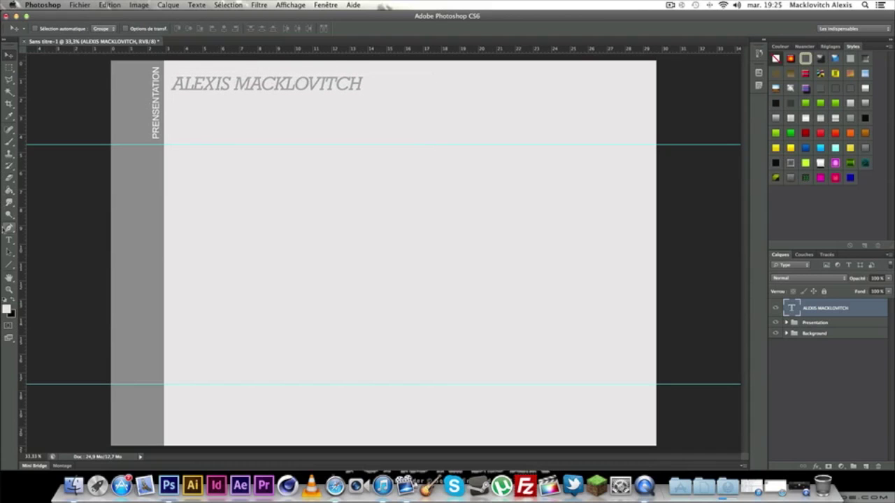
Enlarge the name to 36 pt and nudge it into place near the top.
left_click(9, 240)
left_click(263, 85)
key("super+a")
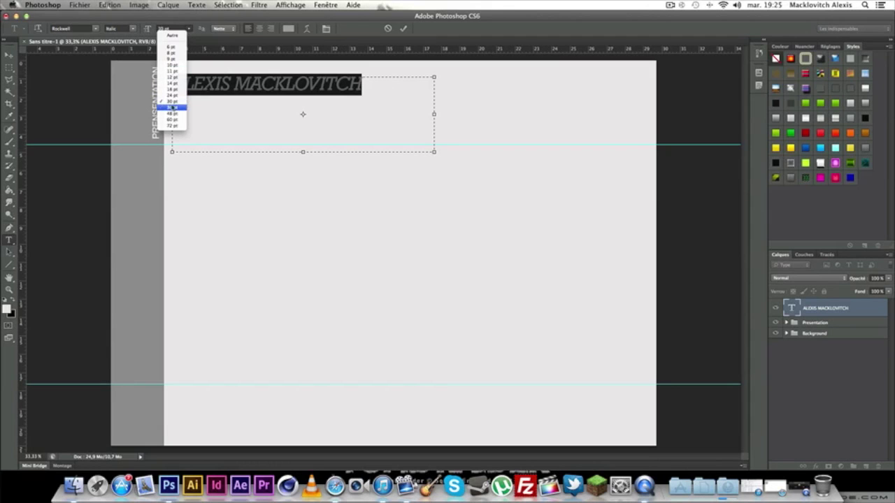
left_click(173, 107)
left_click(140, 88)
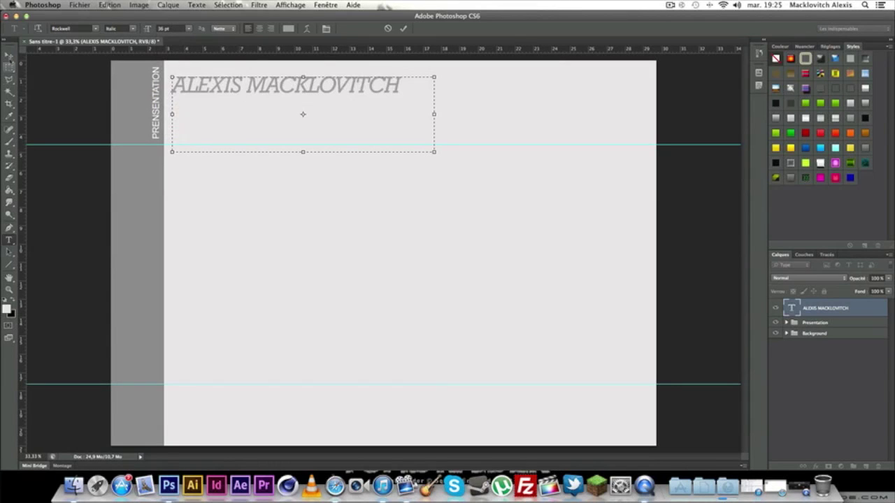
left_click(9, 55)
left_click_drag(218, 85, 215, 88)
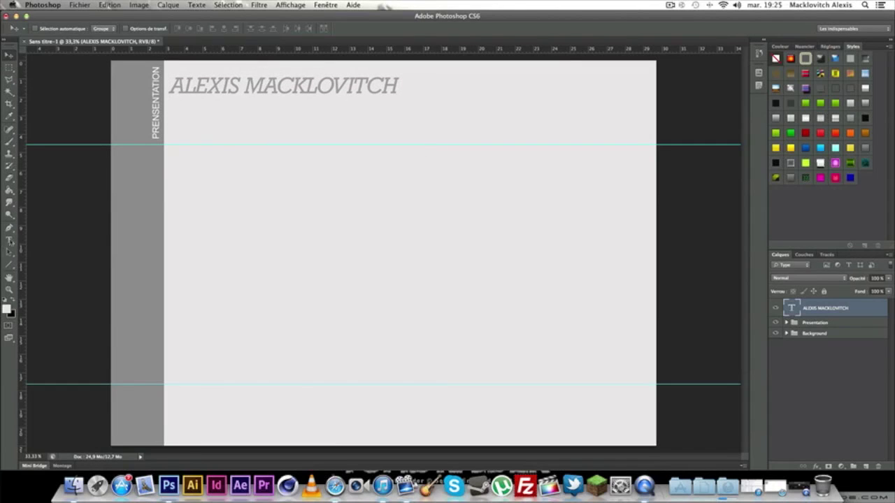
Type the subtitle 'Graphique Designer' in a new text box.
left_click(9, 239)
left_click_drag(198, 184, 498, 363)
type("Gr")
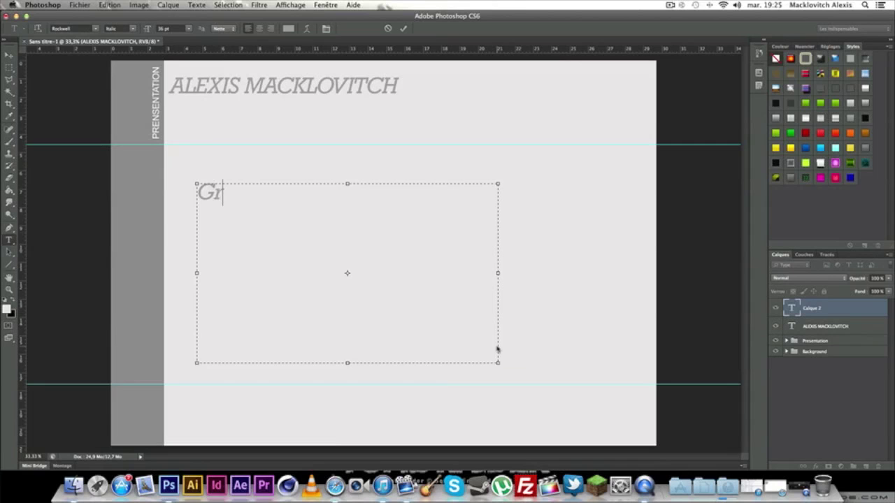
type("aphique Designer")
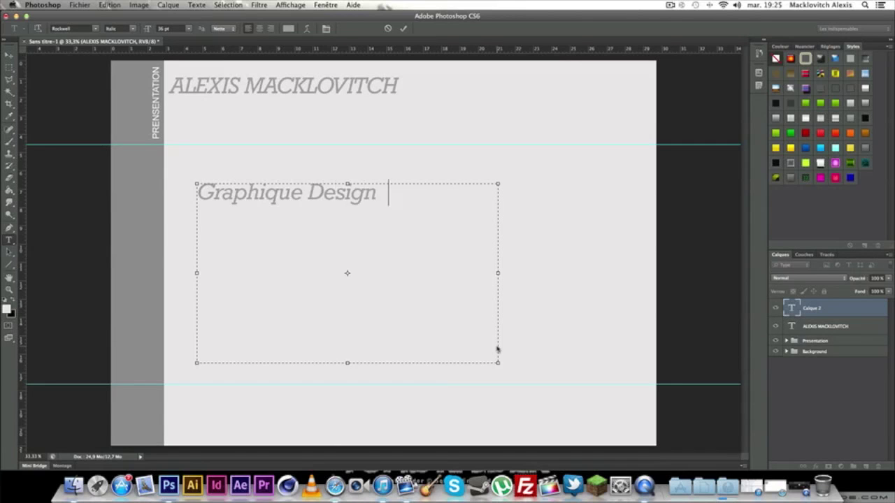
Set the subtitle font to Arial Regular.
left_click_drag(448, 202, 108, 179)
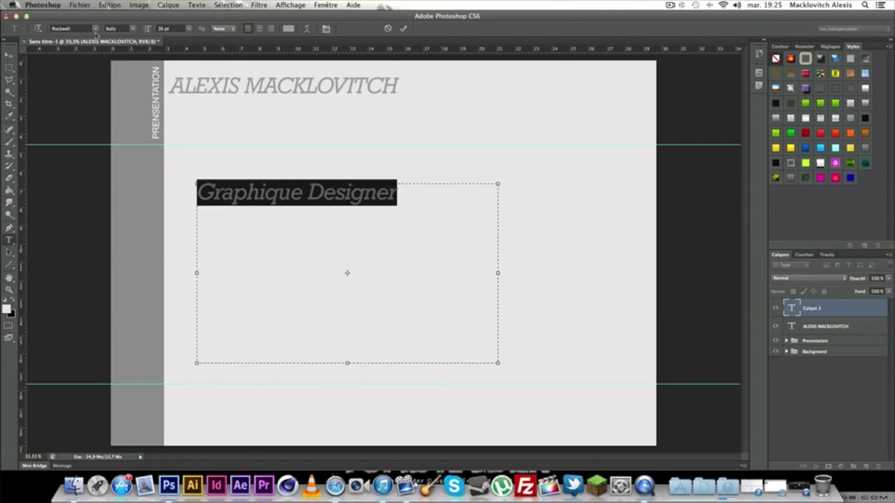
left_click(95, 30)
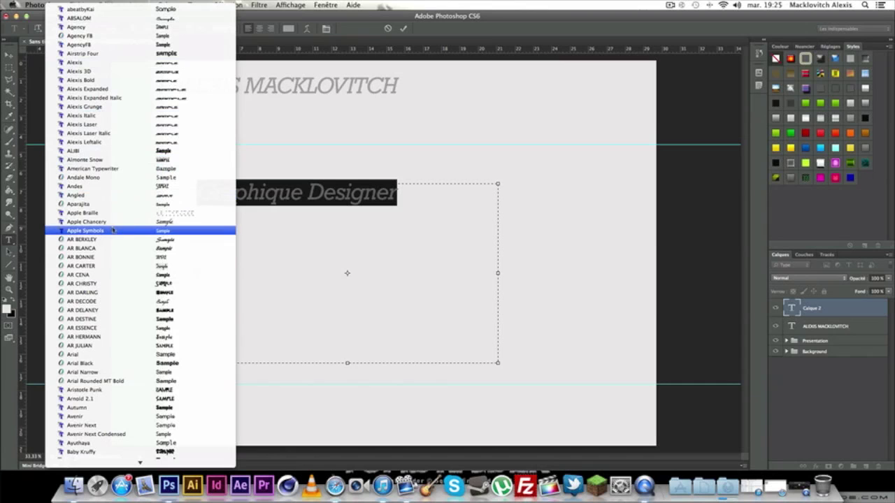
left_click(135, 355)
left_click_drag(433, 204, 136, 123)
left_click(133, 31)
left_click(119, 23)
left_click(413, 223)
left_click_drag(416, 208, 188, 46)
Size the subtitle to 24 pt and move it just beneath the name.
left_click(188, 28)
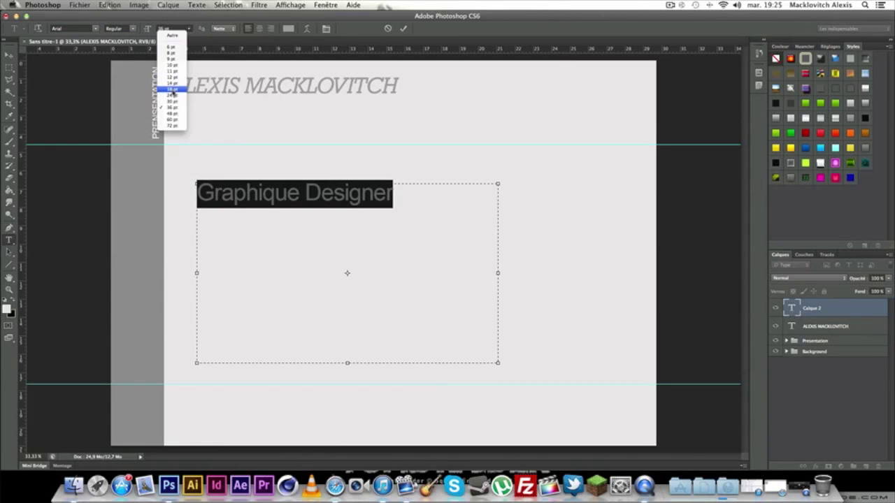
left_click(172, 91)
left_click(337, 206)
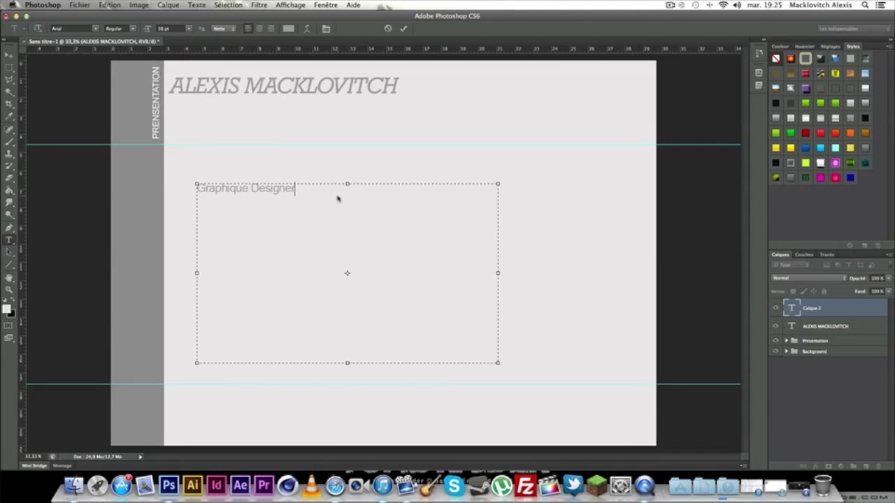
left_click_drag(338, 199, 121, 180)
left_click(188, 28)
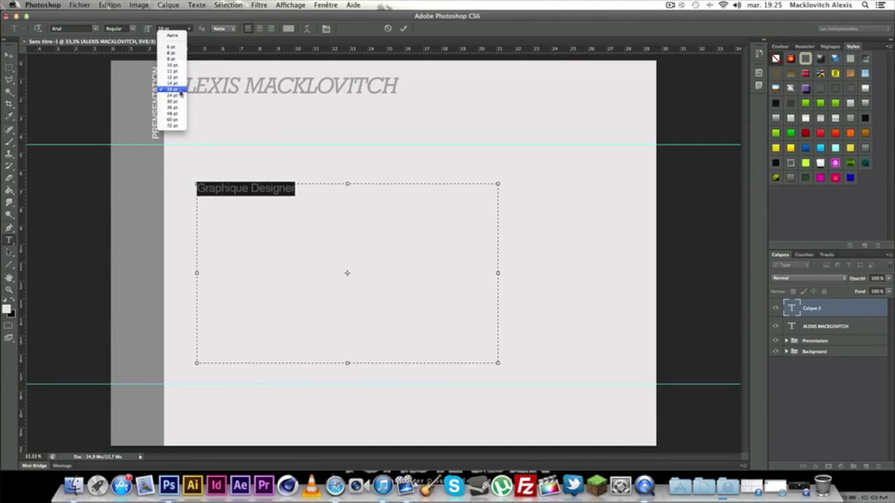
left_click(172, 96)
left_click(346, 203)
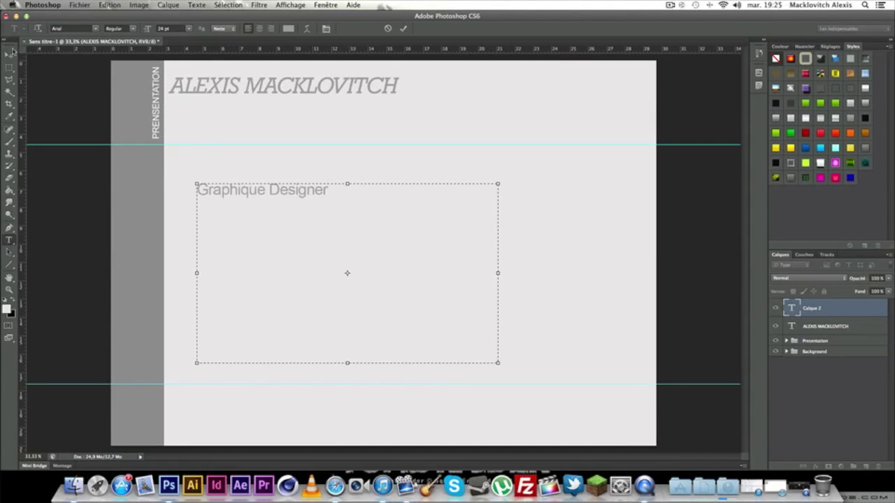
left_click(9, 54)
left_click_drag(242, 189, 203, 104)
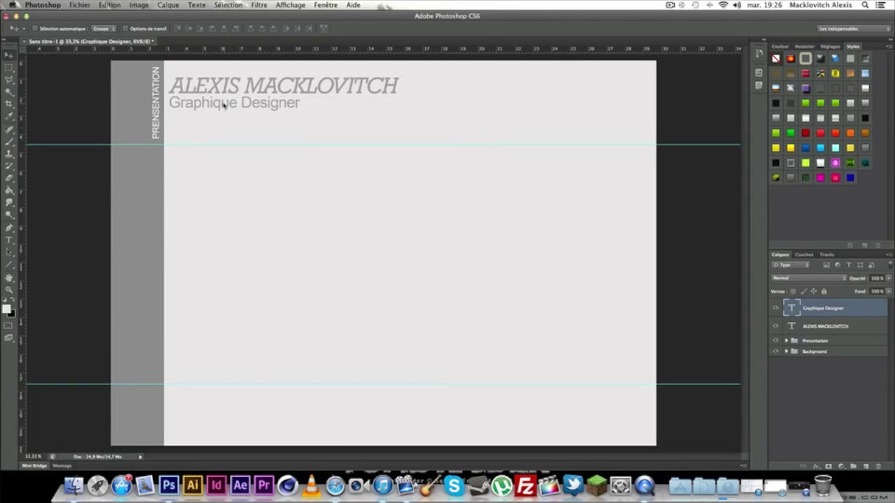
Open the Graphique Designer layer's style and enable a colour overlay.
left_click(871, 328)
left_click(865, 308)
double_click(865, 309)
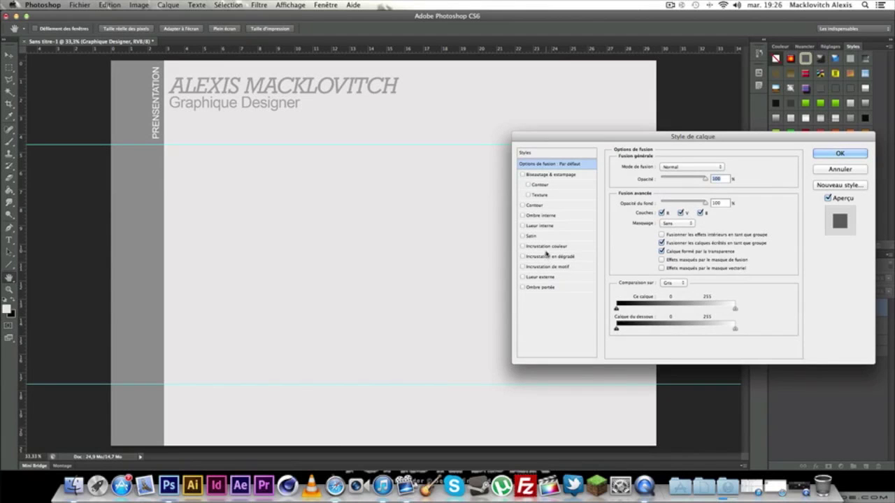
left_click(546, 246)
left_click(731, 167)
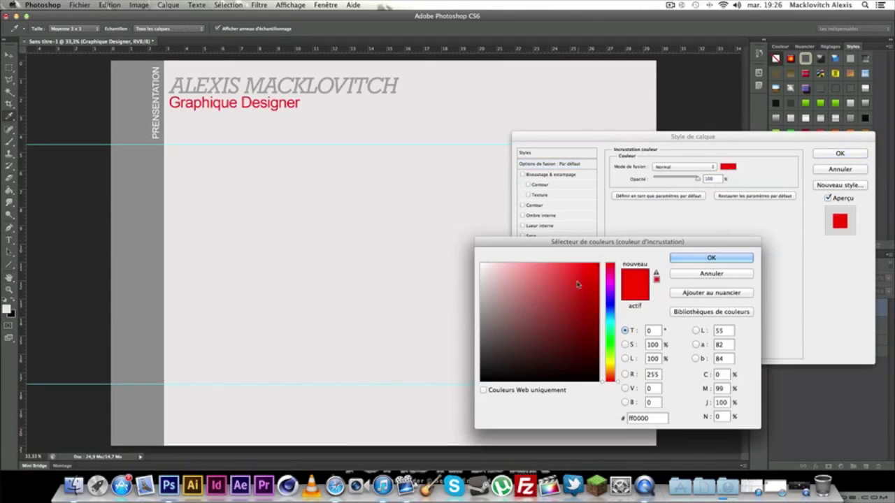
Set the overlay colour to pink #e24660 and apply the style.
left_click(613, 345)
left_click_drag(612, 345, 612, 339)
mouse_move(568, 266)
left_mouse_down()
mouse_move(547, 266)
mouse_move(553, 279)
mouse_move(587, 290)
mouse_move(598, 306)
mouse_move(589, 292)
mouse_move(538, 306)
left_mouse_up()
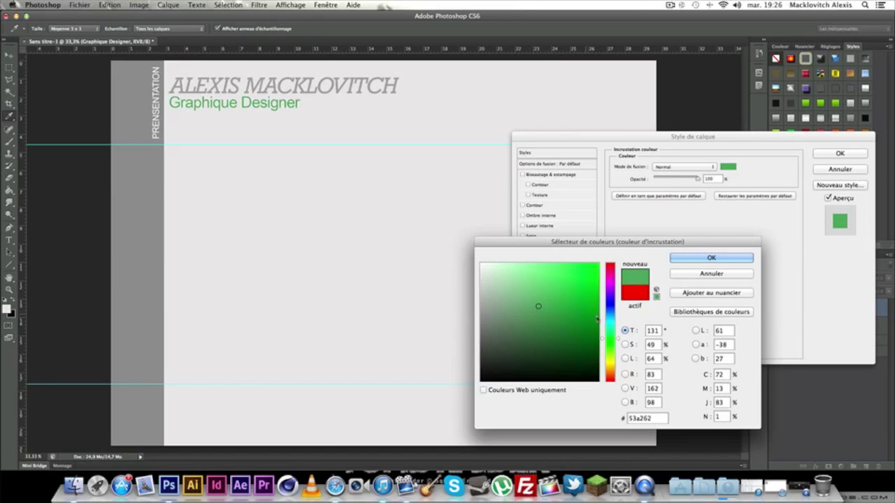
left_click(611, 269)
left_click(611, 267)
mouse_move(595, 279)
left_mouse_down()
mouse_move(553, 277)
mouse_move(576, 276)
mouse_move(562, 276)
left_mouse_up()
left_click_drag(659, 418, 592, 421)
key("super+c")
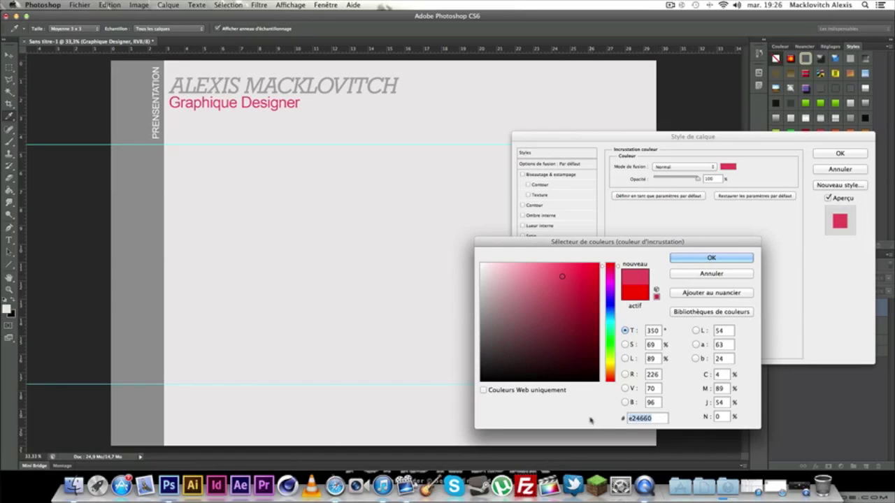
left_click(739, 258)
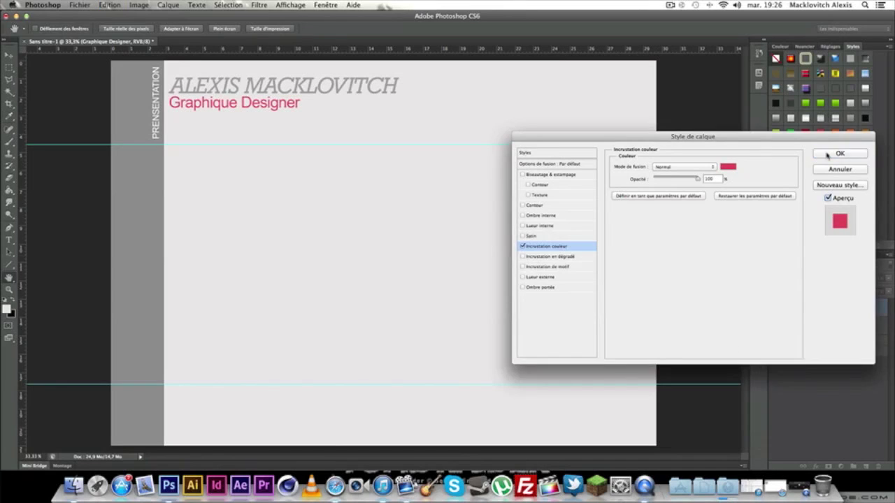
left_click(839, 153)
Reduce the Graphique Designer subtitle text to 18 pt.
left_click(9, 240)
left_click(214, 103)
key("super+a")
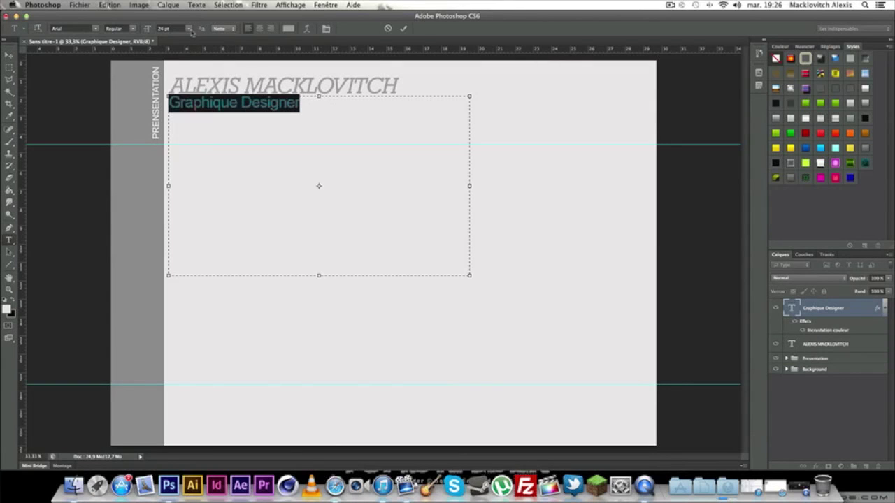
left_click(190, 29)
left_click(174, 85)
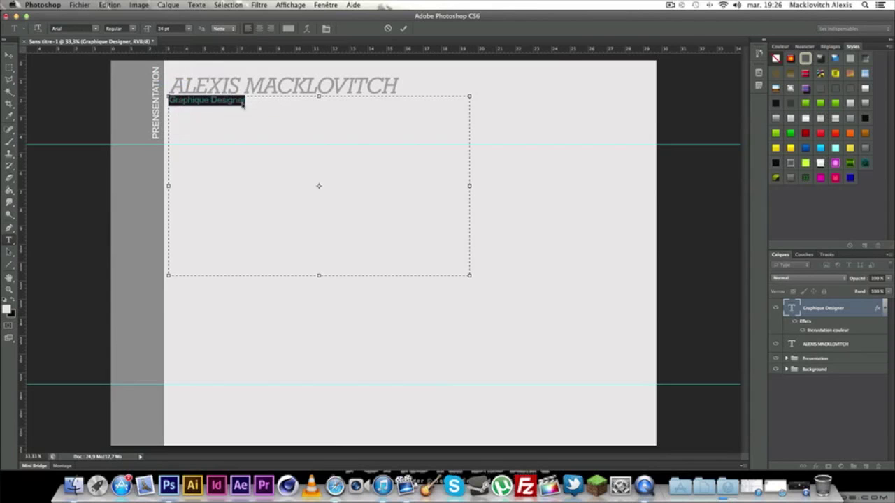
left_click(189, 29)
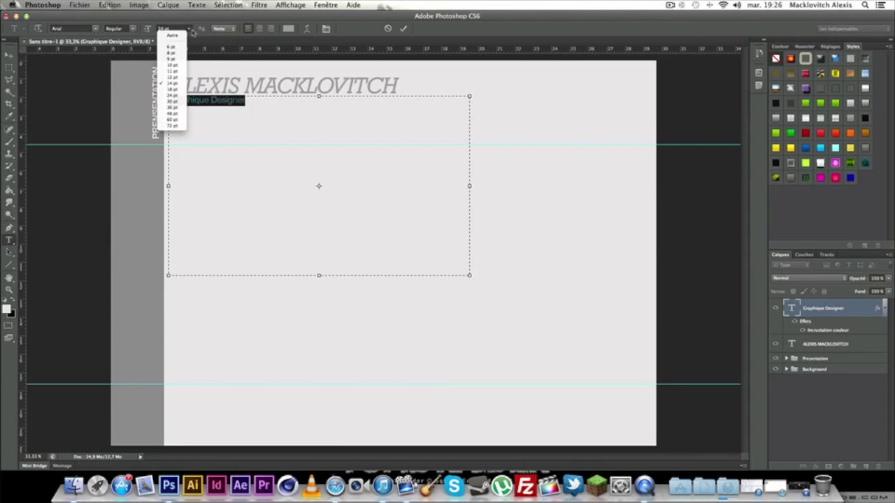
left_click(171, 86)
left_click(9, 55)
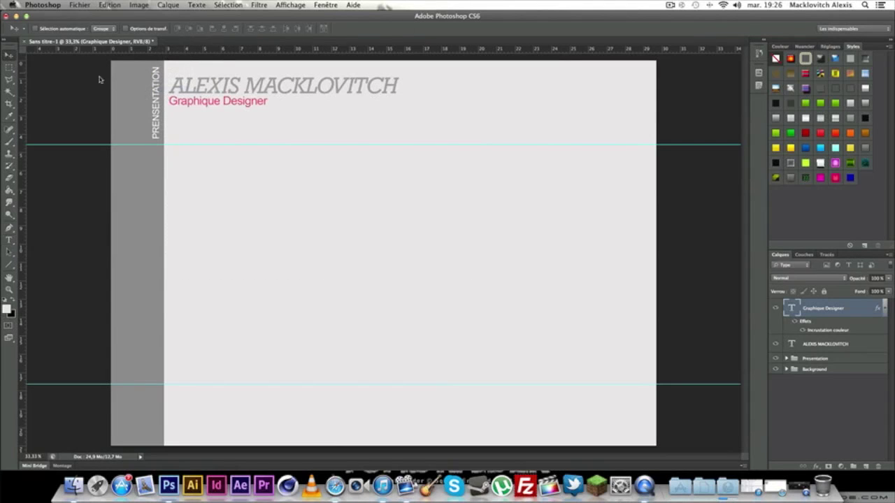
left_click_drag(186, 102, 191, 102)
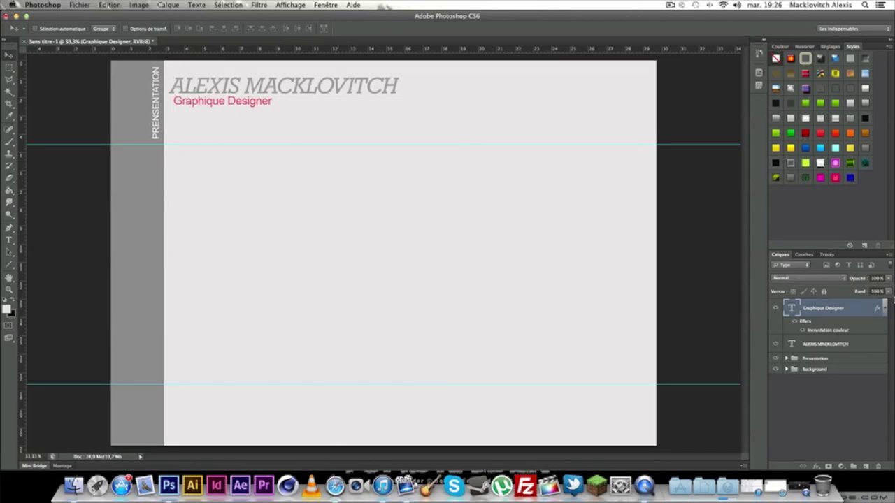
left_click(847, 342)
left_click_drag(188, 81, 195, 82)
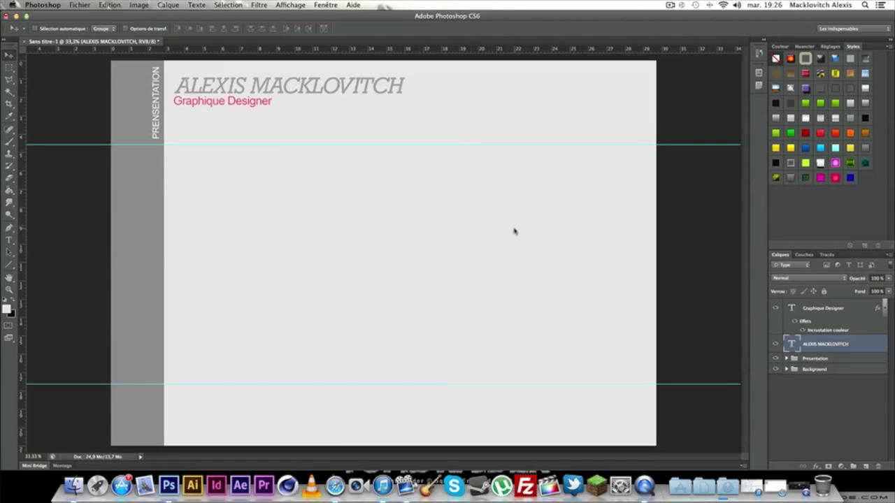
Move both the name and subtitle layers into the Presentation group.
left_click(843, 310)
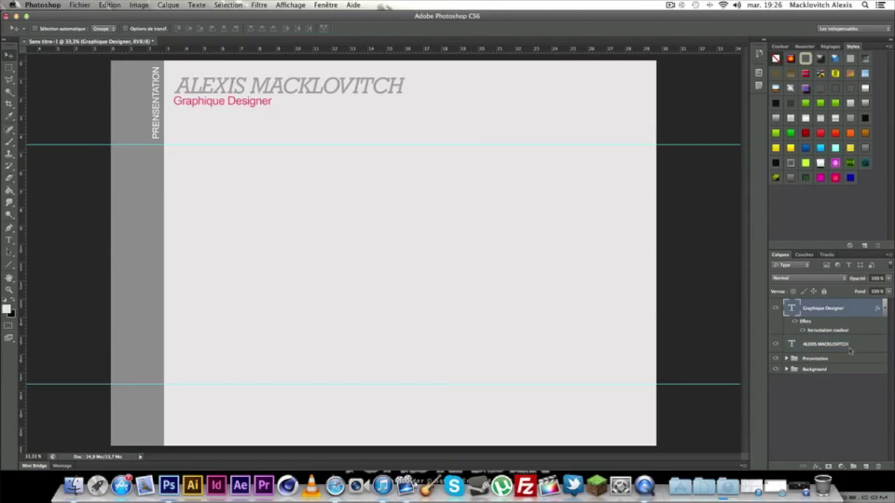
left_click(851, 346)
left_click(843, 310)
left_click(843, 344, "shift")
left_click_drag(838, 321, 837, 360)
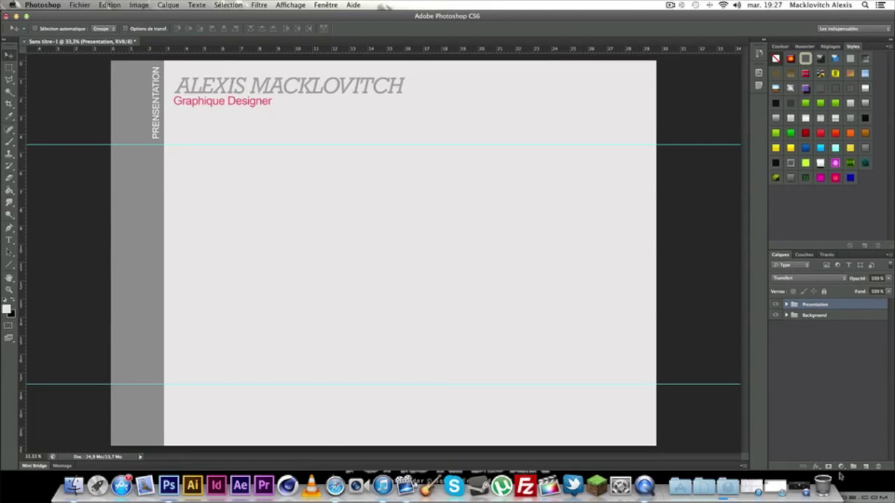
Create an Experiences Pro group between the Presentation and Background groups.
left_click(853, 467)
double_click(812, 305)
type("L")
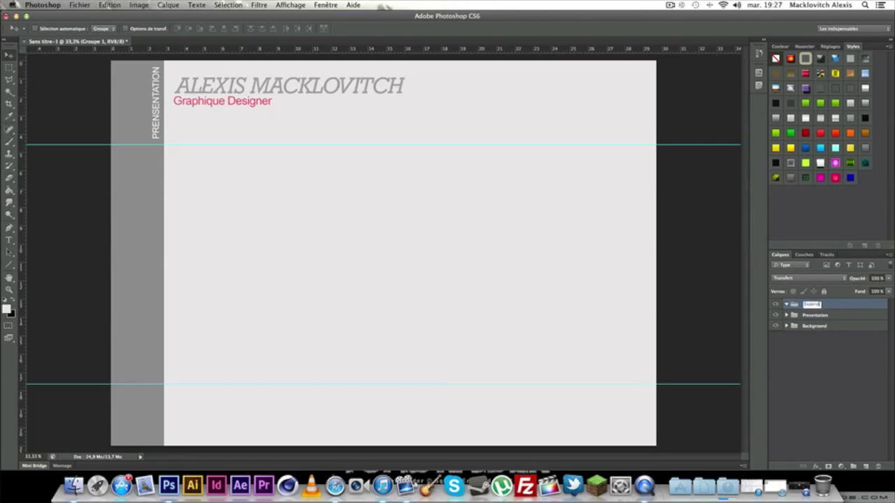
key("Return")
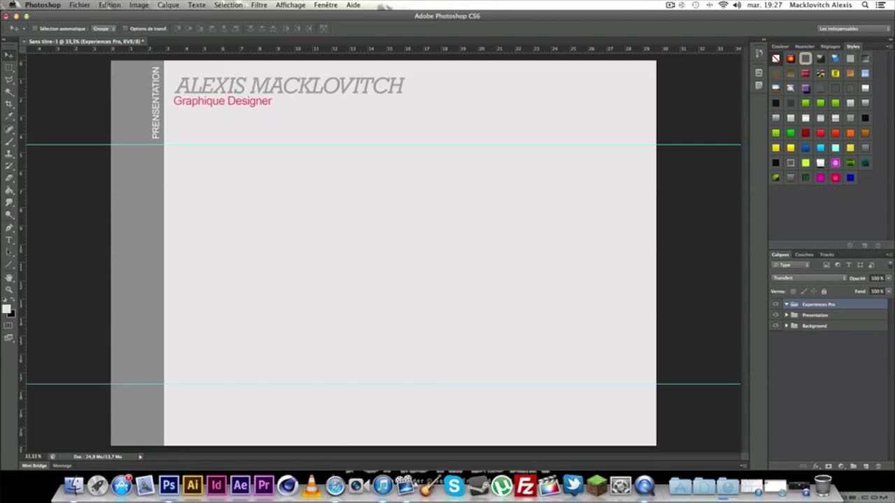
left_click_drag(820, 306, 819, 321)
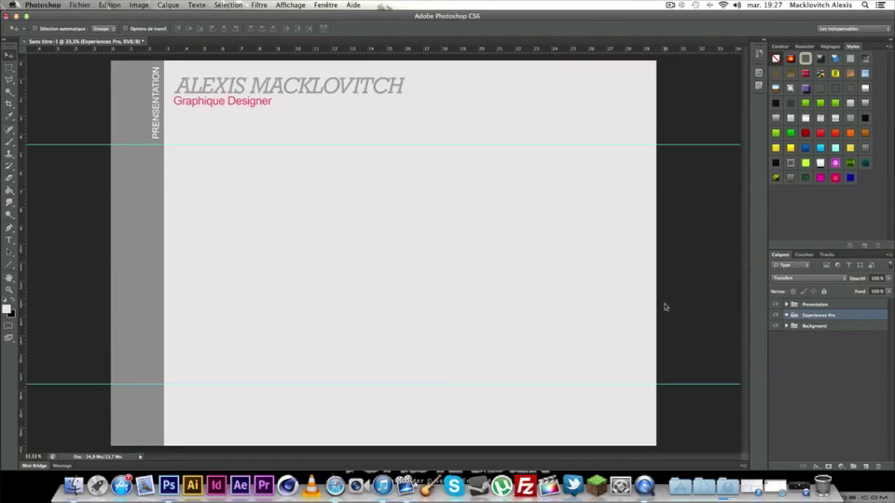
left_click(9, 240)
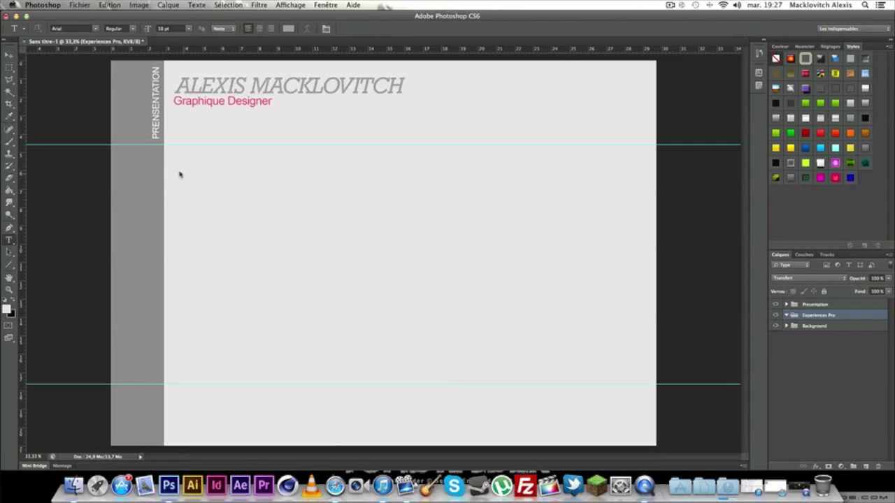
Add the date 05.2001 at 12 pt below the header.
left_click_drag(169, 150, 273, 196)
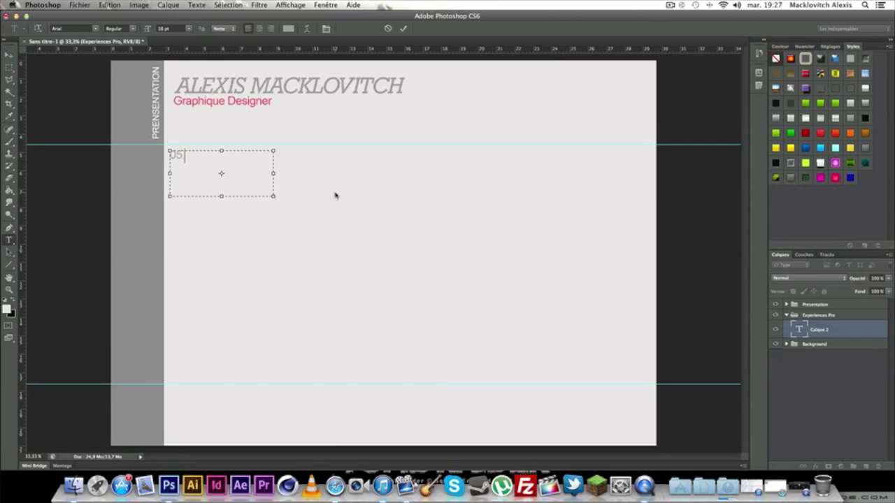
type("05.2001")
left_click_drag(256, 151, 136, 154)
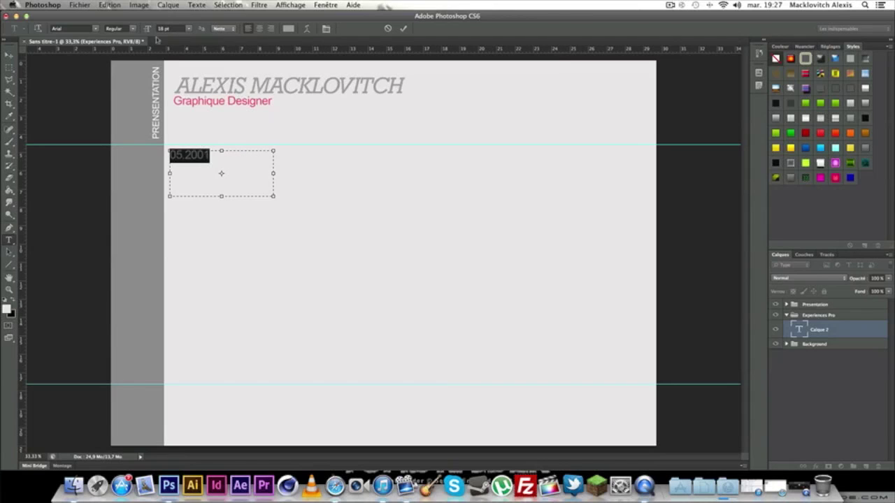
left_click(190, 31)
left_click(175, 70)
left_click(238, 161)
left_click(10, 55)
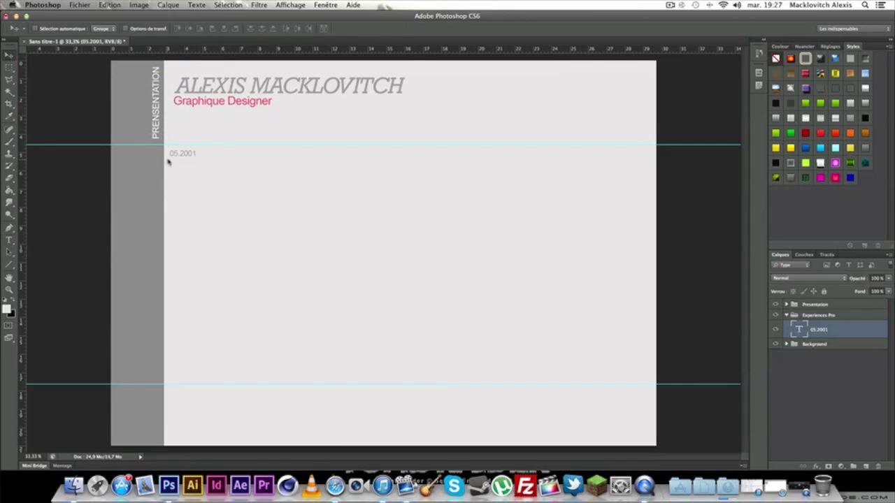
left_click_drag(176, 154, 176, 152)
Add an italic STAGE DESIGN title and place it beside 05.2001.
left_click(9, 240)
left_click_drag(189, 192, 402, 324)
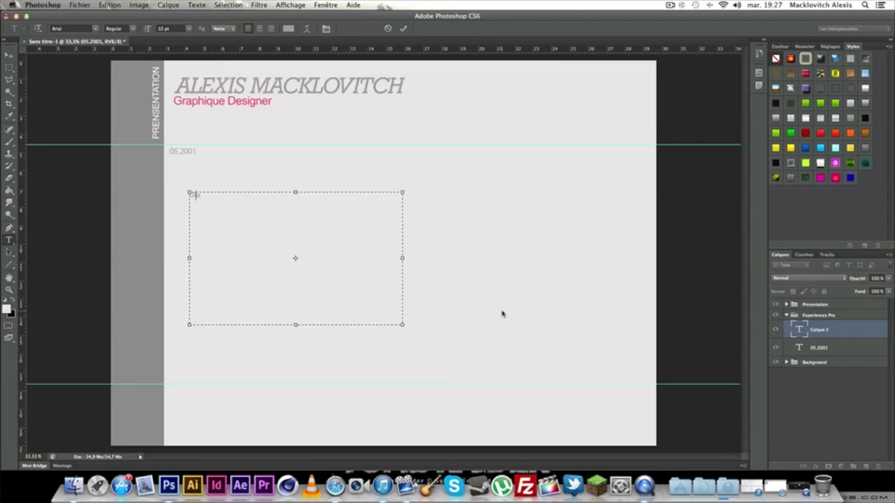
type("e")
left_click_drag(270, 203, 153, 194)
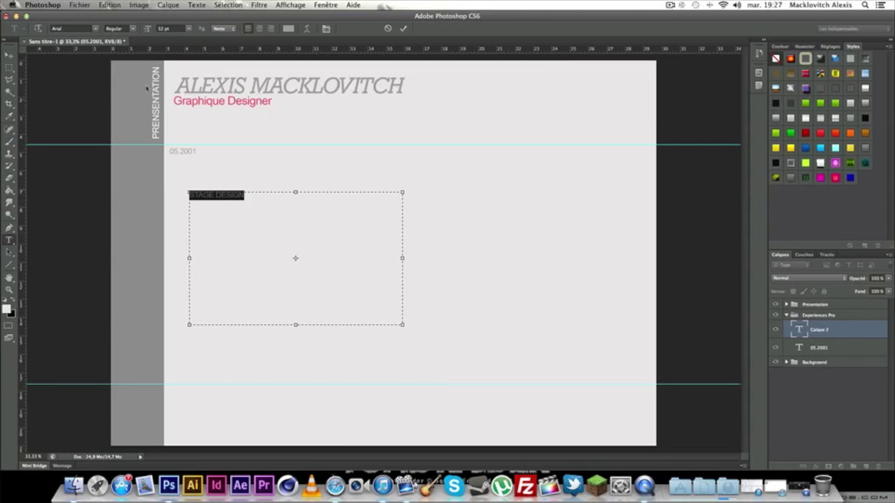
left_click(119, 28)
left_click(130, 31)
left_click(279, 196)
left_click(9, 54)
left_click_drag(200, 188, 212, 151)
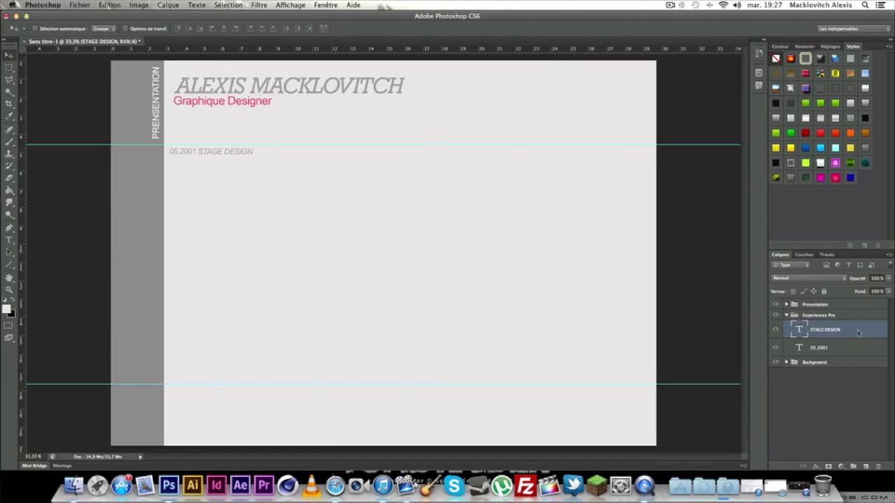
Give STAGE DESIGN a pink #e24660 colour overlay.
double_click(859, 333)
left_click(560, 247)
left_click(728, 166)
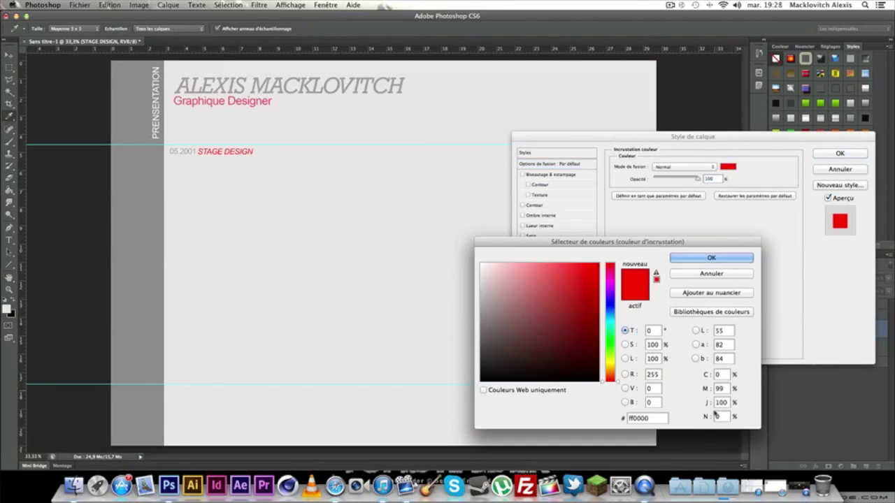
double_click(646, 418)
key("super+v")
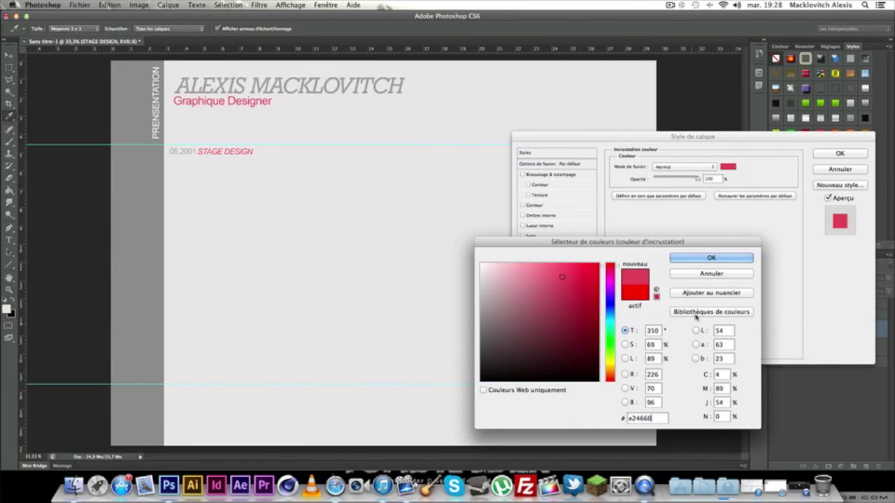
left_click(711, 258)
Apply the pink overlay and shift STAGE DESIGN a little to the right.
left_click(840, 153)
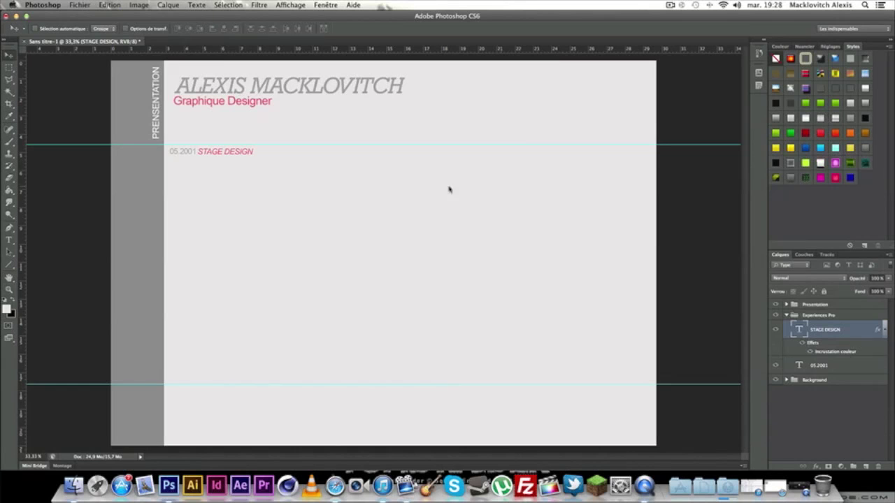
key("super+plus")
left_click_drag(231, 201, 444, 330)
left_click_drag(337, 231, 344, 231)
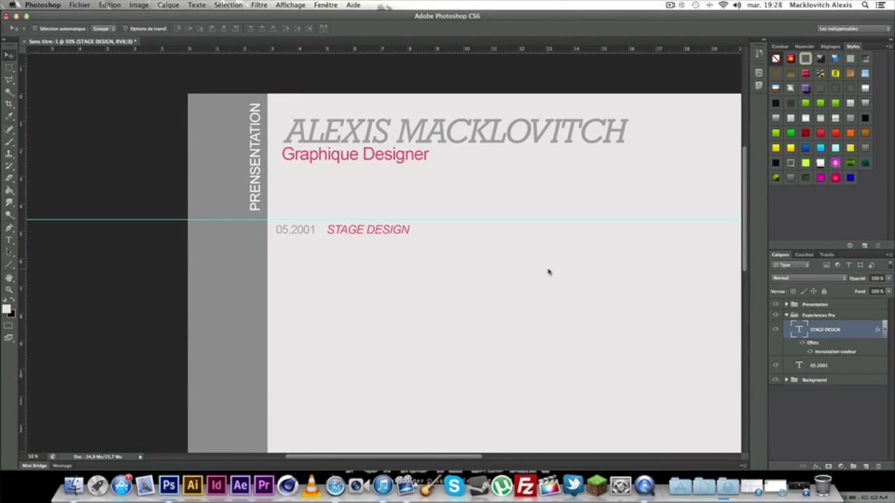
key("super+minus")
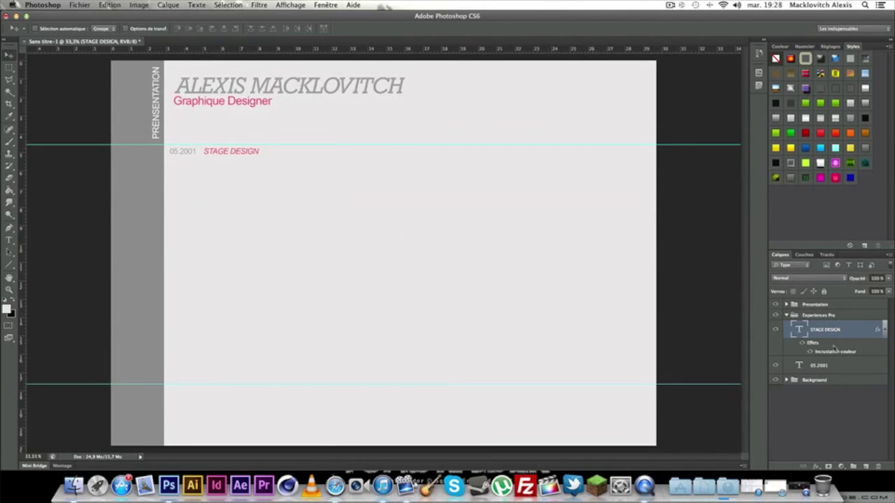
Move the 05.2001 date slightly right as well.
left_click(832, 363)
mouse_move(180, 157)
left_mouse_down()
mouse_move(238, 152)
mouse_move(192, 153)
left_mouse_up()
left_click(841, 326)
left_click(837, 366)
left_click(9, 239)
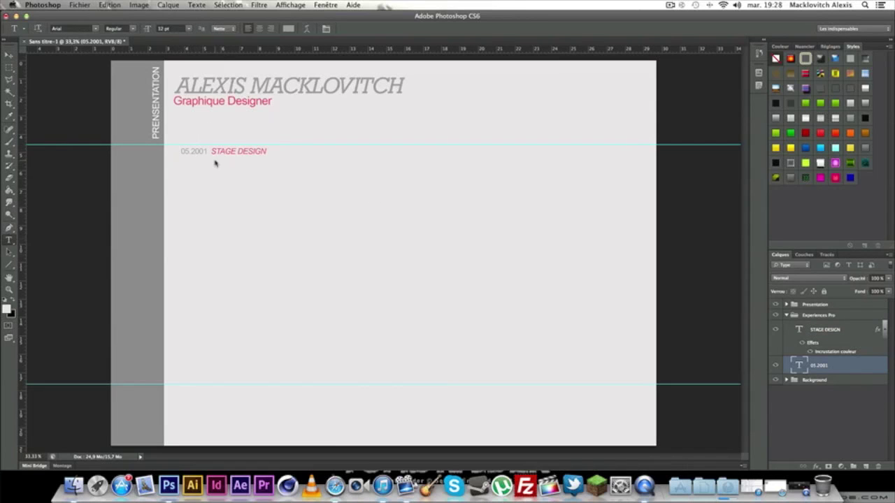
Draw a text box below STAGE DESIGN, then discard the empty text layer.
left_click_drag(211, 159, 583, 277)
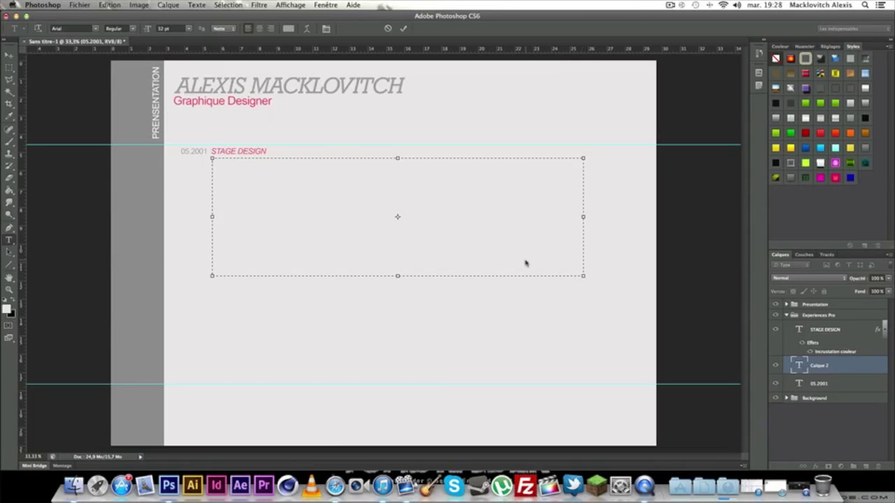
left_click_drag(585, 278, 562, 224)
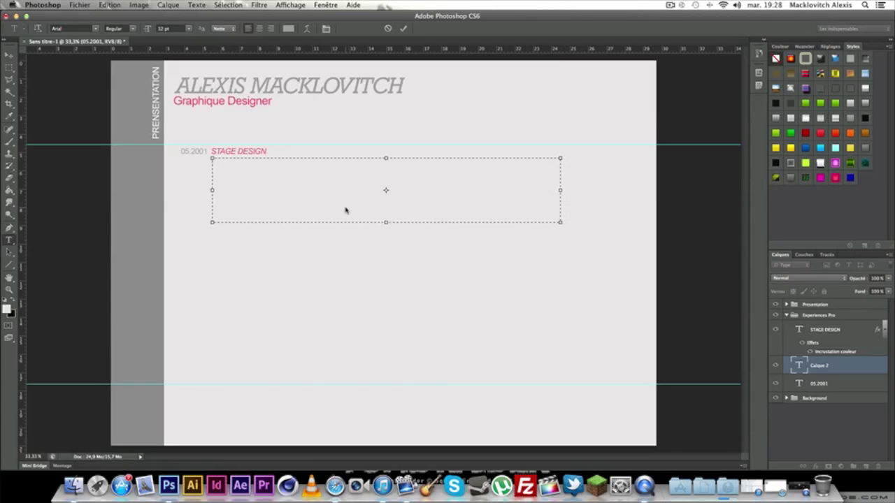
left_click(8, 55)
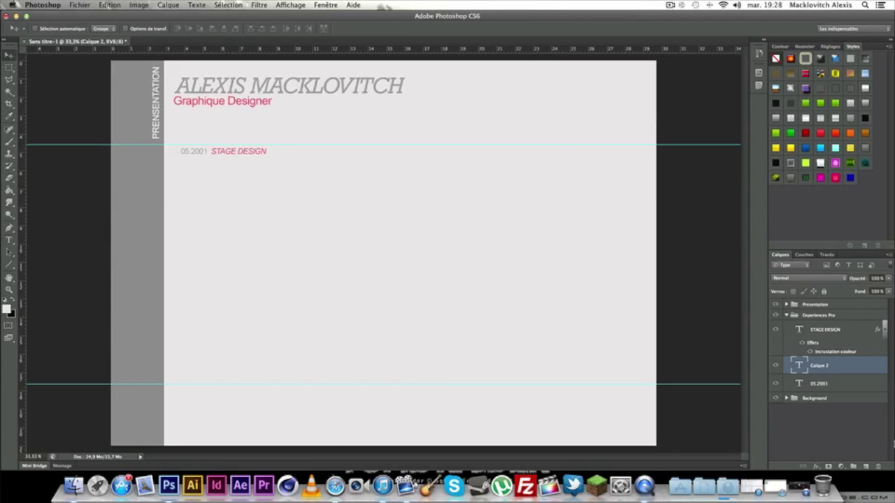
key("BackSpace")
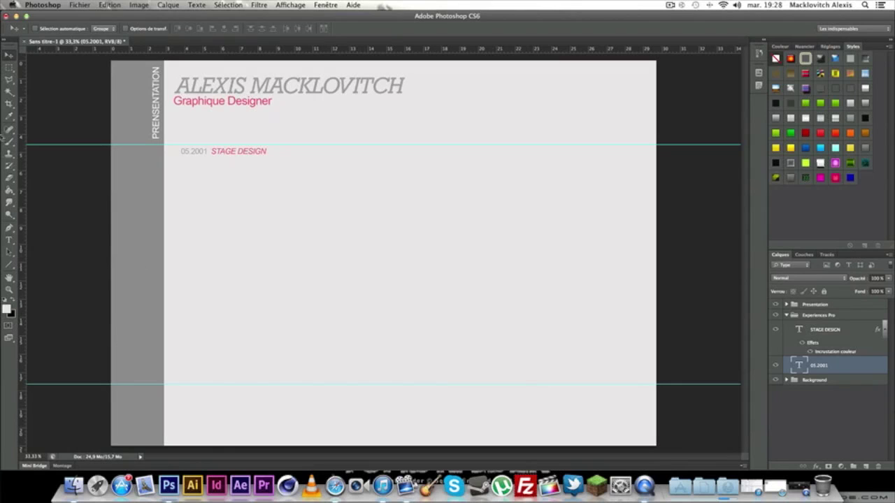
Copy a rectangle of Calque 0 below STAGE DESIGN to a new layer above the Background group.
left_click(9, 68)
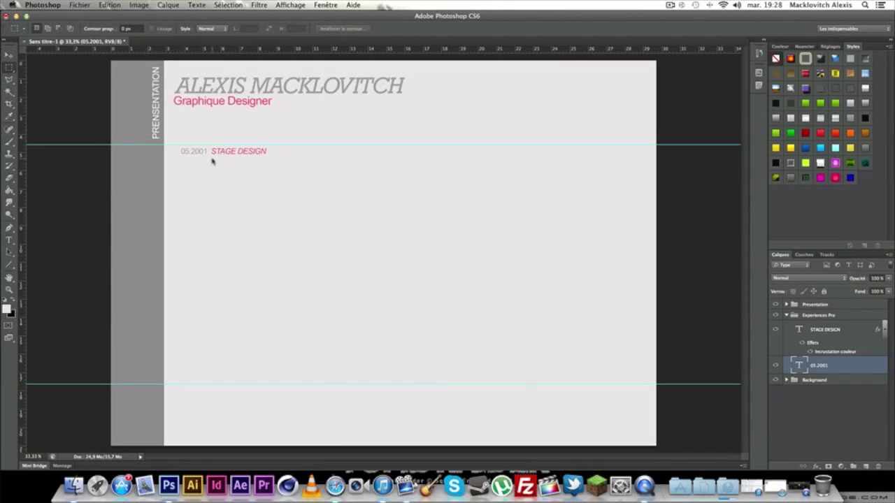
left_click_drag(211, 157, 560, 216)
left_click(785, 379)
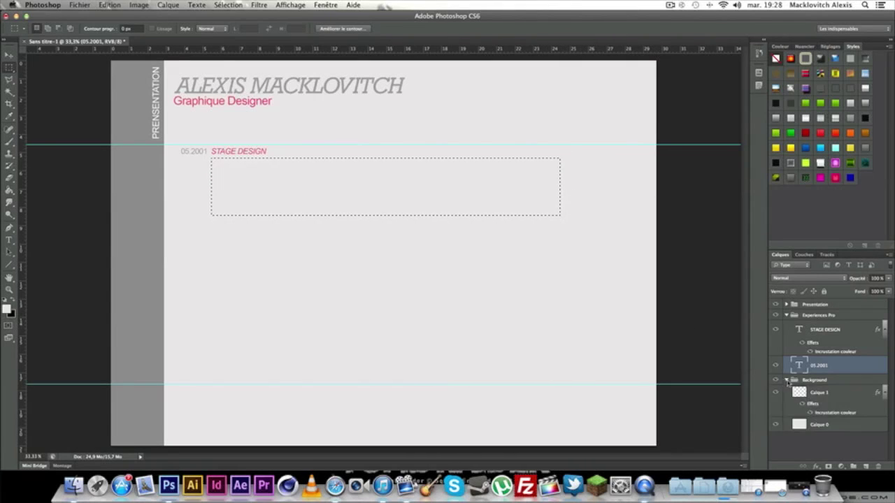
left_click(838, 426)
right_click(361, 191)
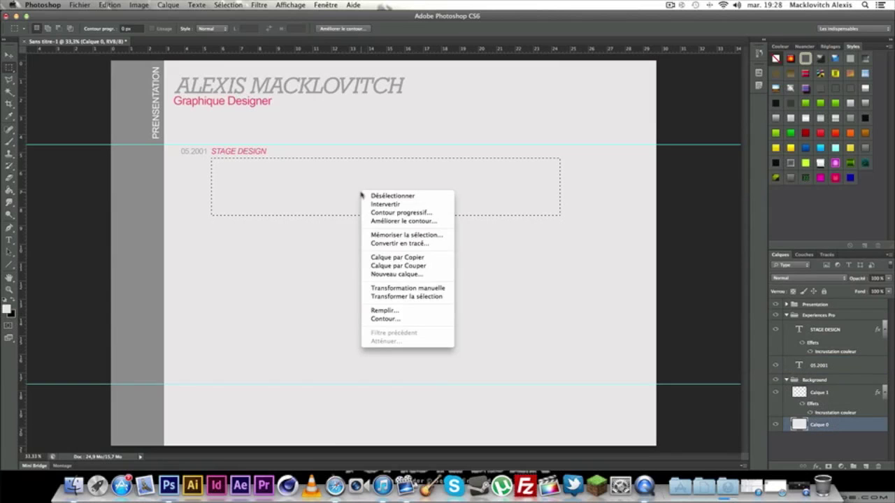
left_click(397, 257)
left_click_drag(854, 426, 852, 377)
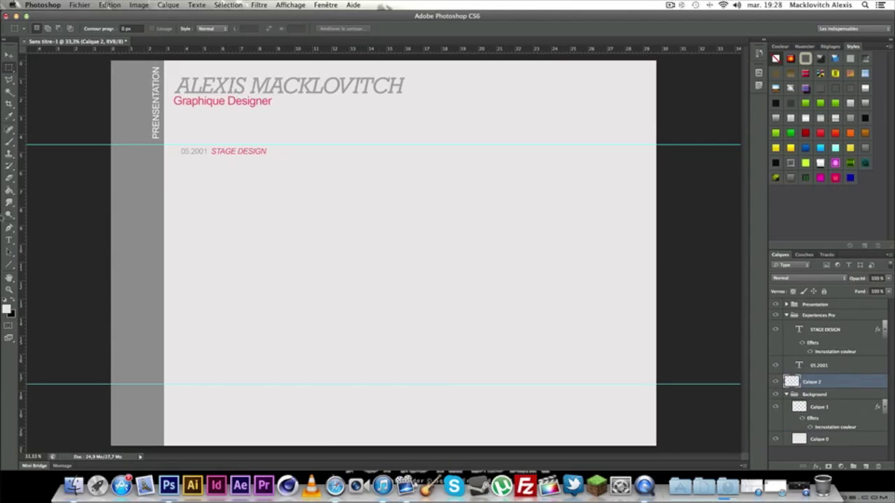
Give the new block a light grey #dad7d7 colour overlay.
double_click(854, 384)
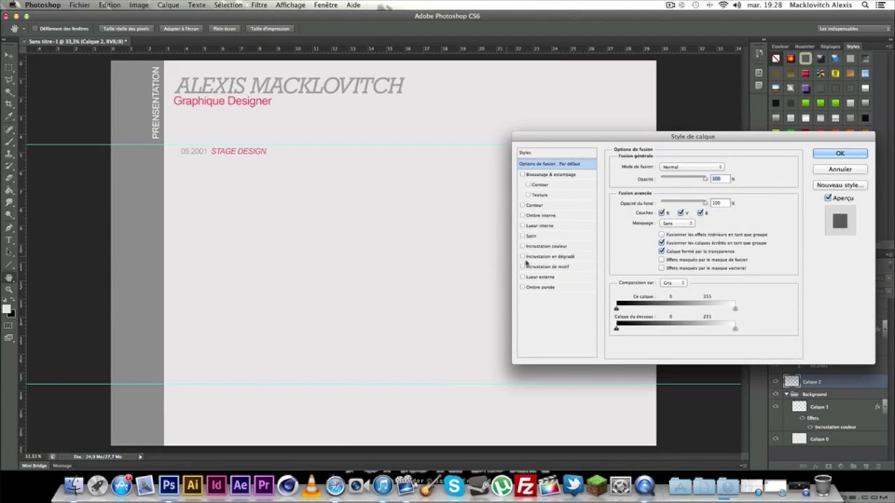
left_click(545, 246)
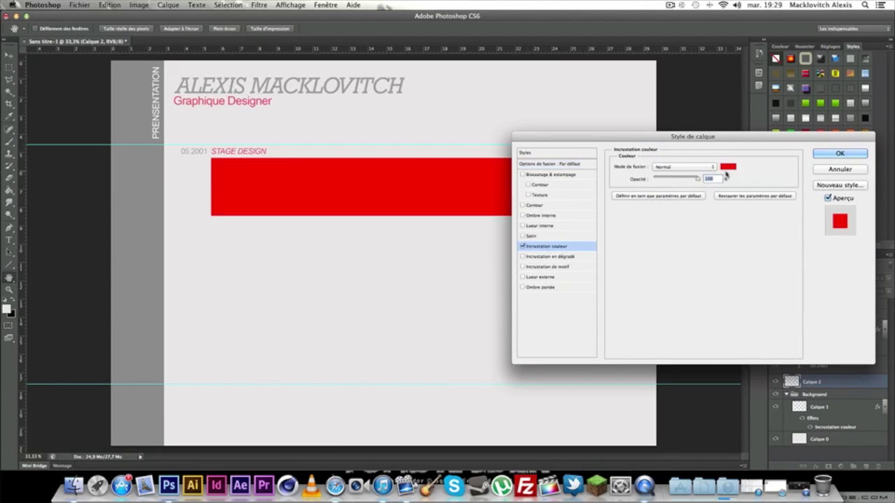
left_click(727, 168)
left_click(481, 279)
left_click_drag(481, 279, 481, 280)
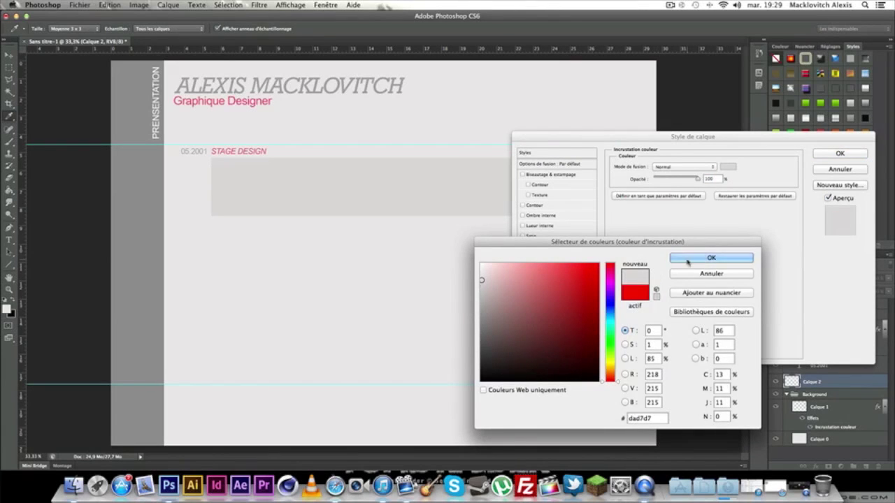
left_click(687, 259)
left_click(840, 154)
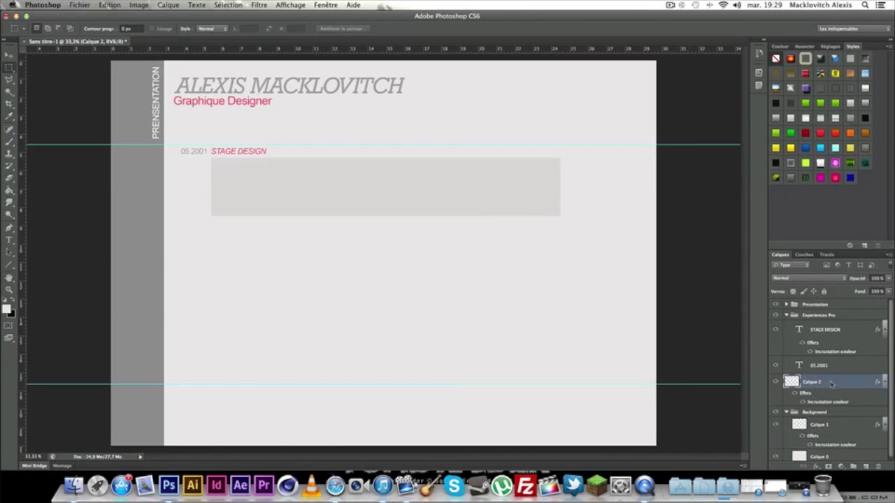
double_click(834, 381)
left_click(839, 153)
Rename the Calque 2 layer to Bloc Texte Stage.
double_click(813, 382)
type("E")
type("loc Texte Stage")
key("Return")
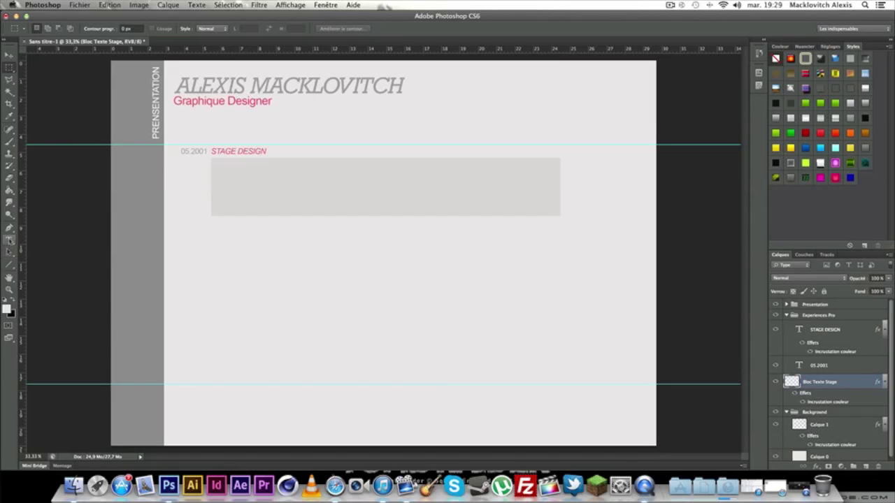
Duplicate the 05.2001 date layer and move the copy below the grey block.
left_click(826, 367)
right_click(826, 366)
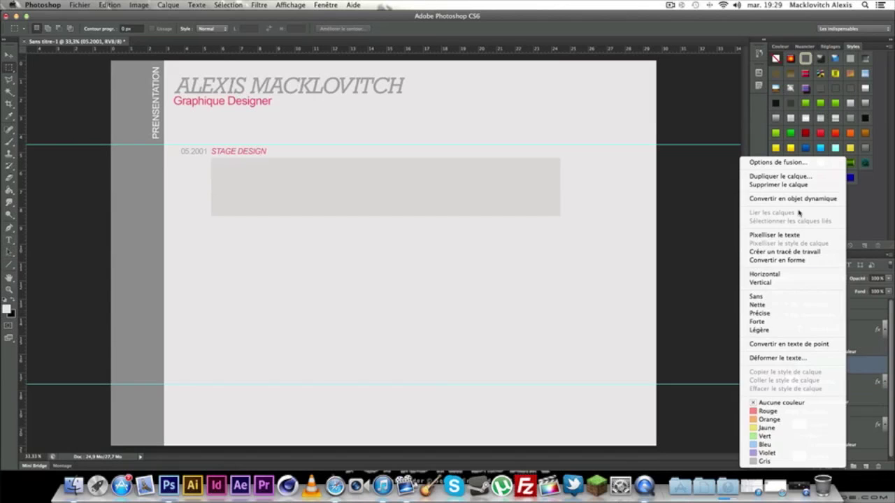
left_click(776, 177)
left_click(533, 196)
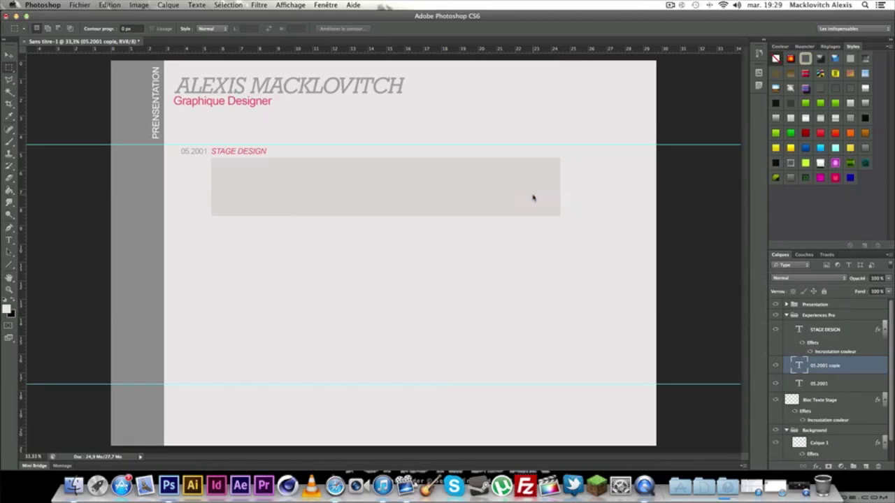
key("ctrl+t")
left_click_drag(202, 163, 193, 240)
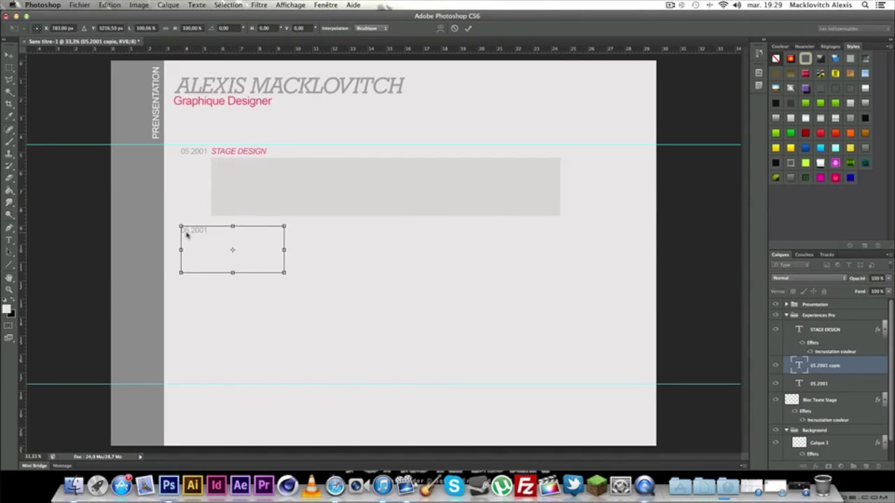
key("Return")
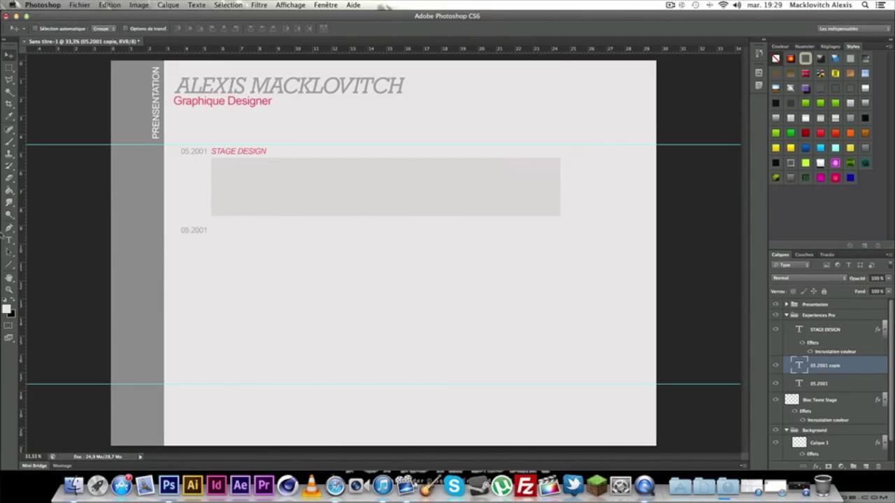
Retype the copied date as 10.2010 and align it under the grey block.
left_click(209, 233)
left_click_drag(209, 233, 171, 231)
key("BackSpace")
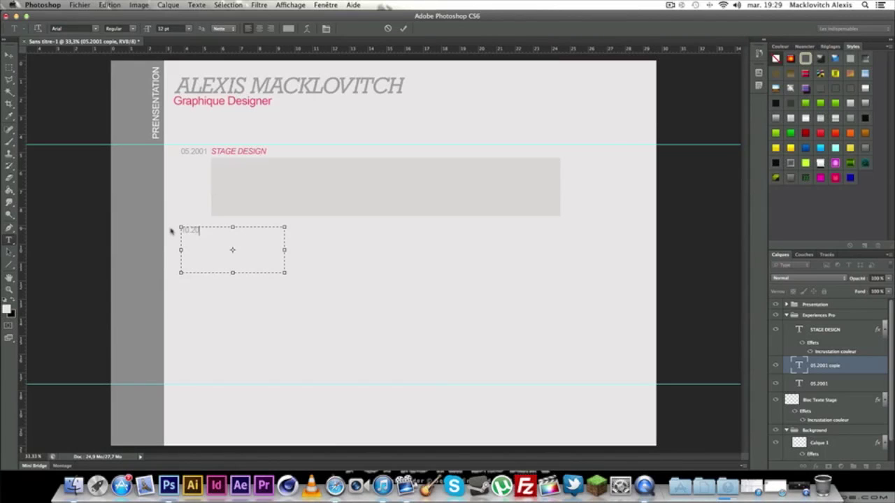
type("10.2010")
left_click(9, 55)
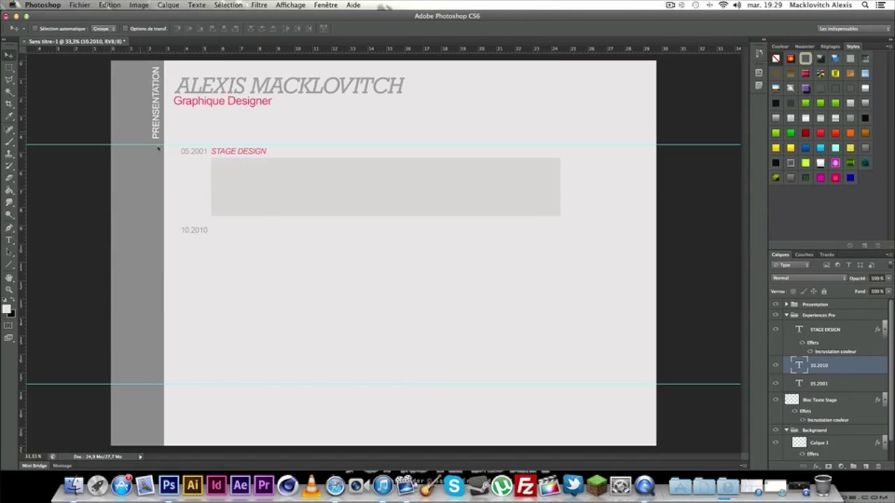
mouse_move(199, 233)
left_mouse_down()
mouse_move(200, 160)
mouse_move(201, 233)
mouse_move(200, 226)
mouse_move(190, 231)
left_mouse_up()
left_click(9, 241)
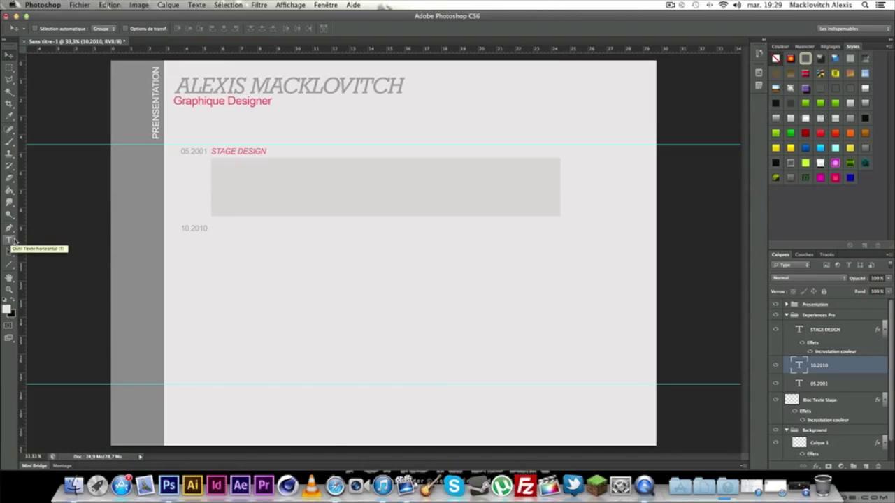
left_click(10, 241)
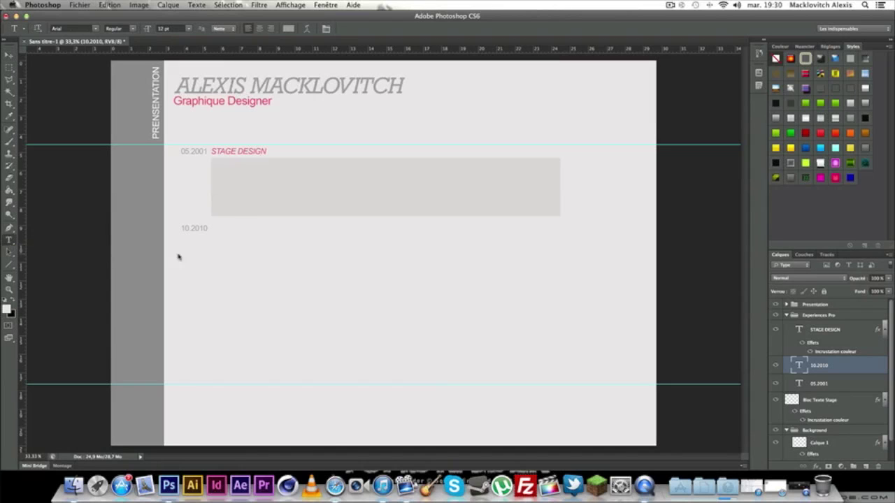
left_click(9, 54)
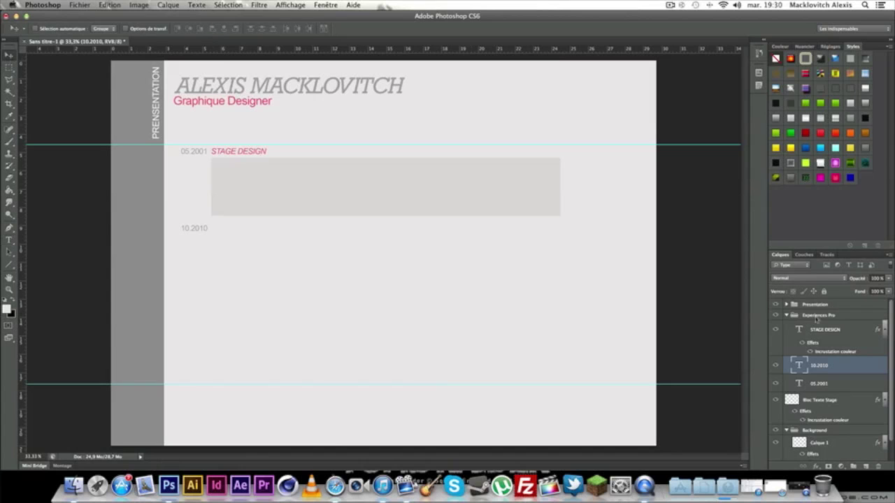
left_click(839, 330)
Duplicate the STAGE DESIGN title and move the copy beside 10.2010.
right_click(847, 333)
left_click(782, 176)
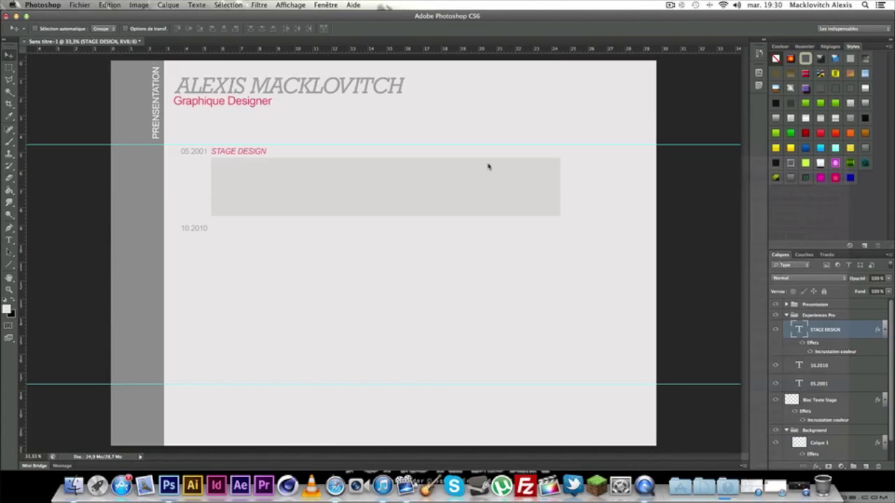
left_click(547, 204)
key("ctrl+t")
left_click_drag(260, 153, 244, 228)
left_click(9, 56)
left_click(540, 169)
Retype the copy as EMPLOI DESIGN and align it under STAGE DESIGN.
left_click(8, 239)
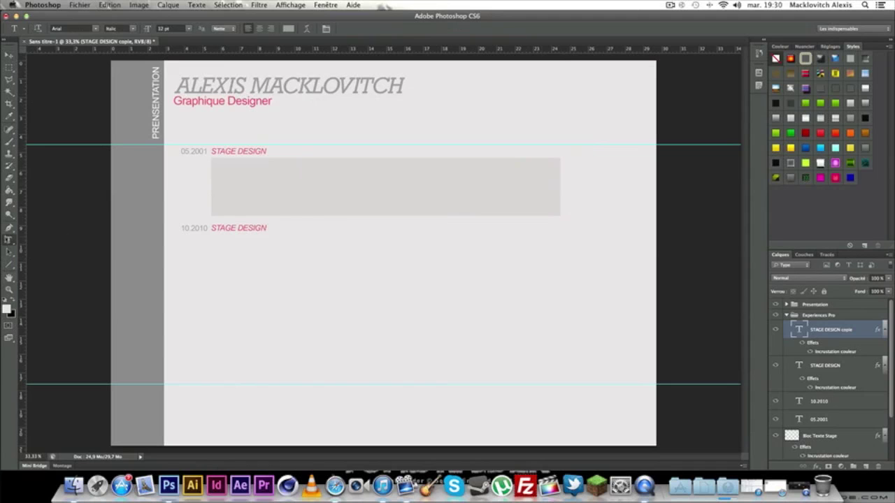
left_click_drag(265, 231, 206, 230)
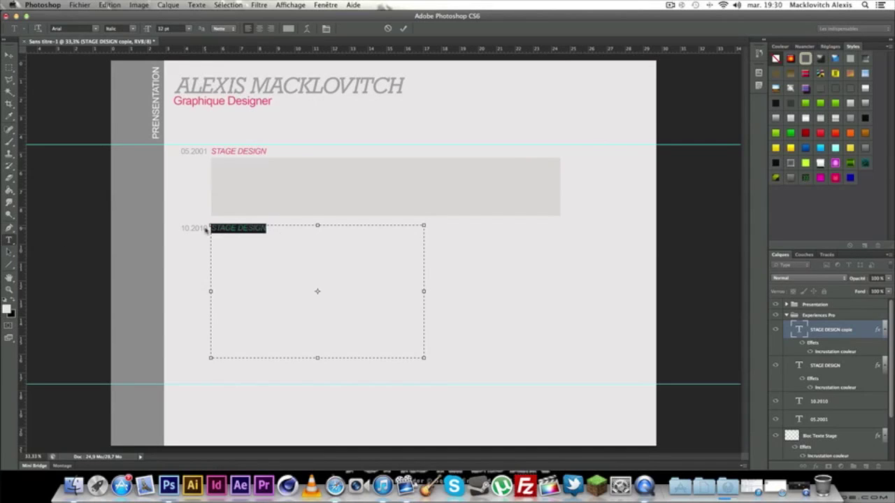
type("EMPLOI")
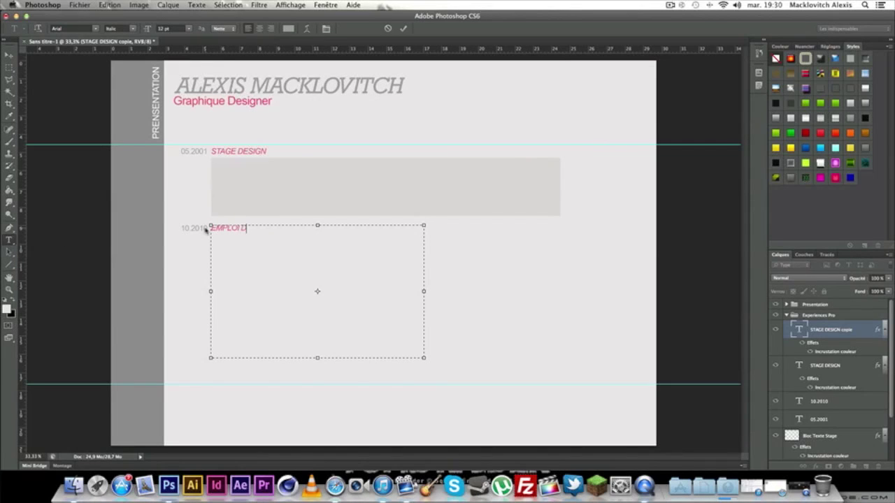
type(" DESIGN")
left_click(10, 54)
left_click_drag(223, 229, 220, 230)
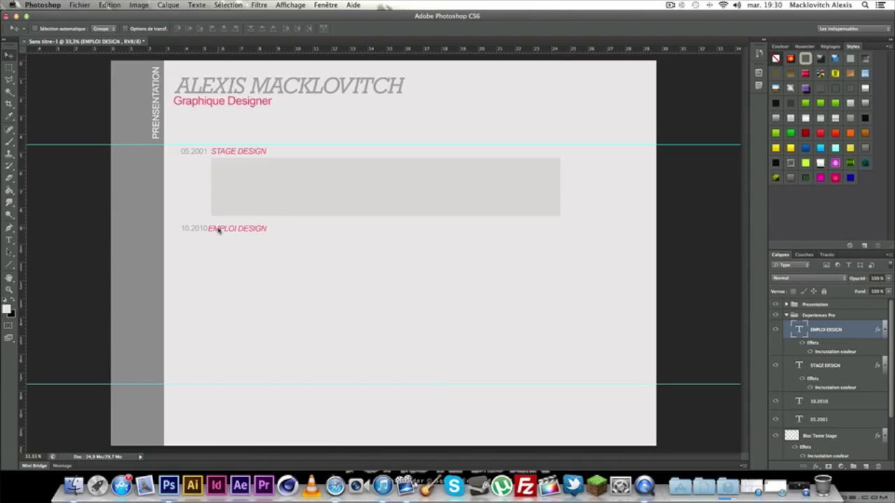
scroll(218, 227, "up", 3)
left_click_drag(318, 235, 327, 239)
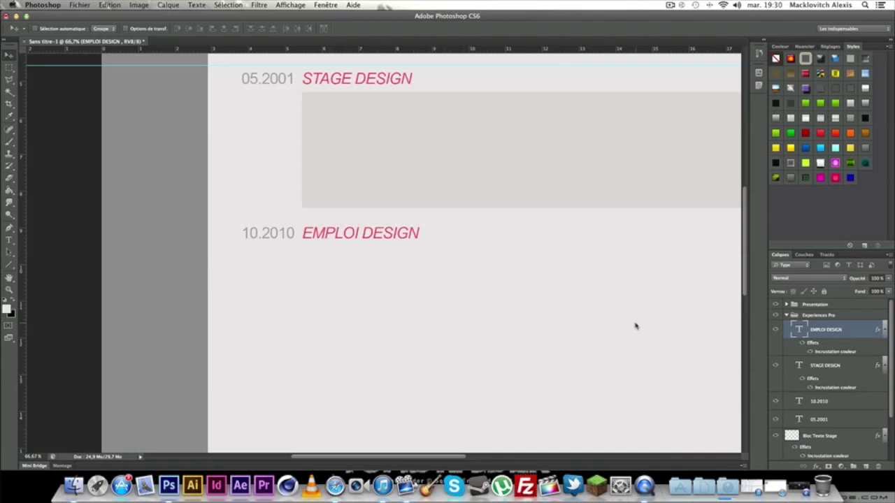
key("super+minus")
key("super+minus")
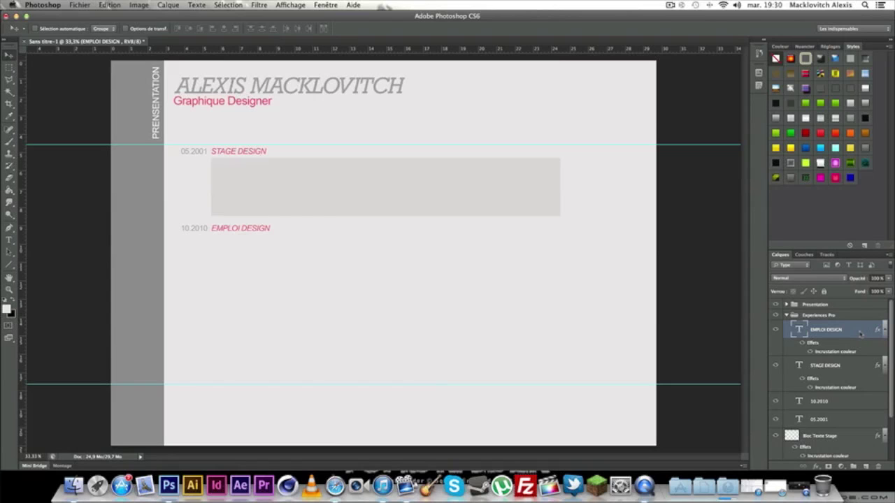
Duplicate the Bloc Texte Stage grey block layer.
left_click(843, 404)
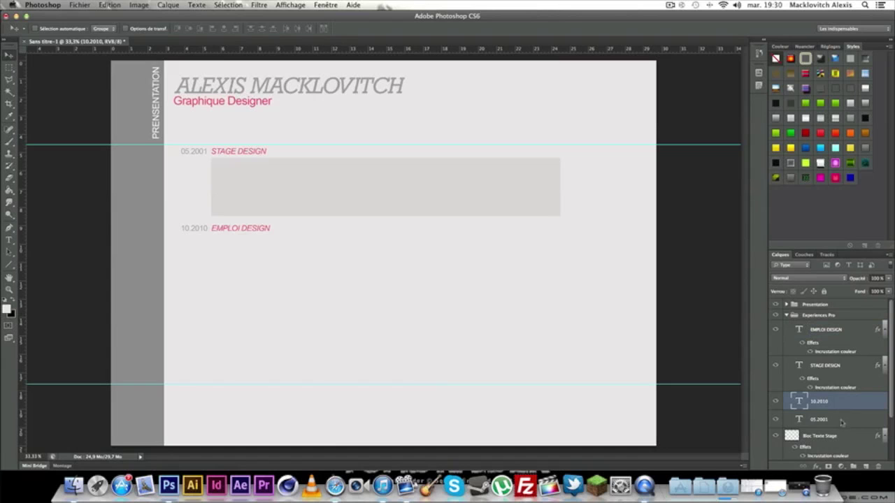
left_click(843, 435)
right_click(856, 435)
left_click(862, 440)
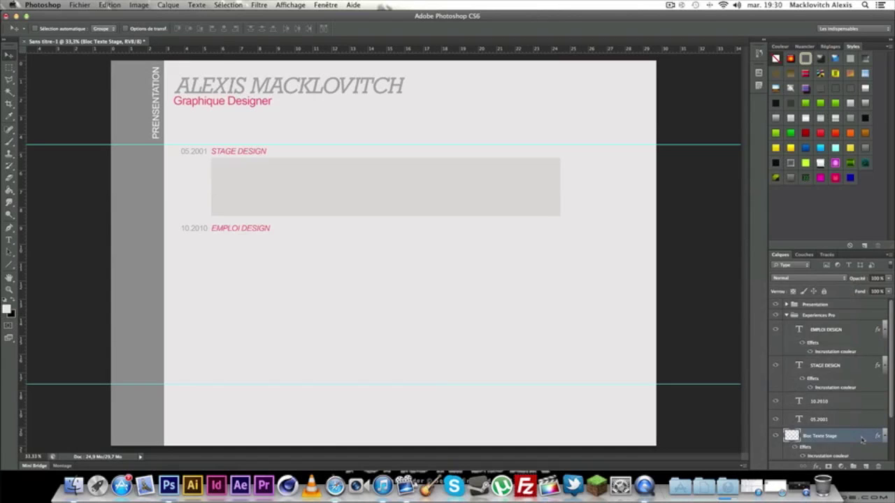
right_click(862, 439)
left_click(821, 208)
key("Return")
Move the block copy below EMPLOI DESIGN and raise the lower guide beneath it.
key("ctrl+t")
left_click_drag(321, 188, 319, 259)
left_click(8, 55)
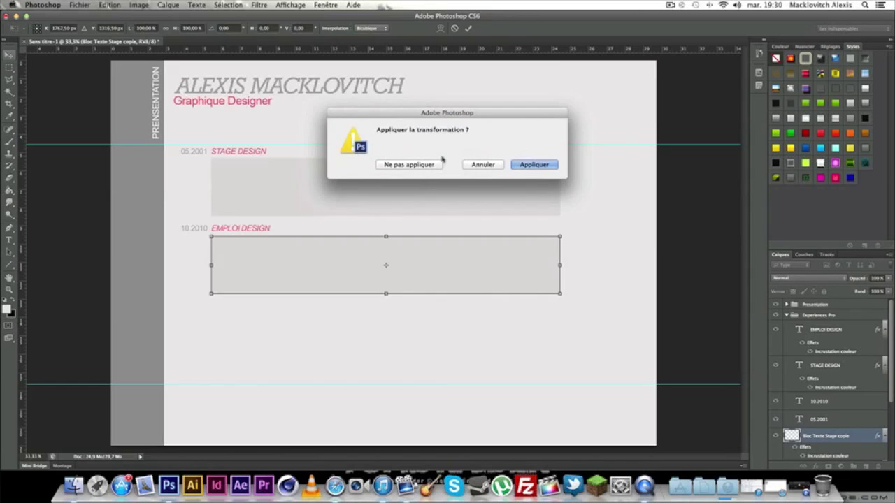
left_click(532, 167)
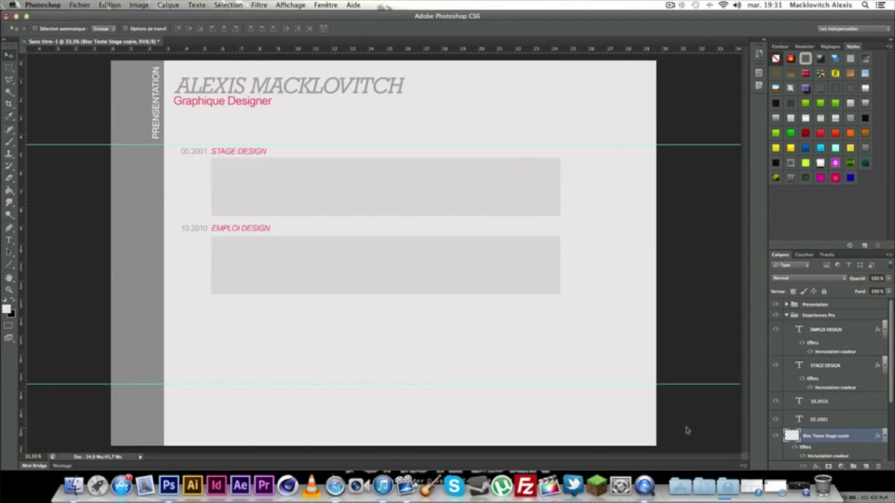
left_click_drag(85, 385, 90, 301)
Add an EXPERIENCE text heading below the experience entries, then delete it.
left_click(9, 239)
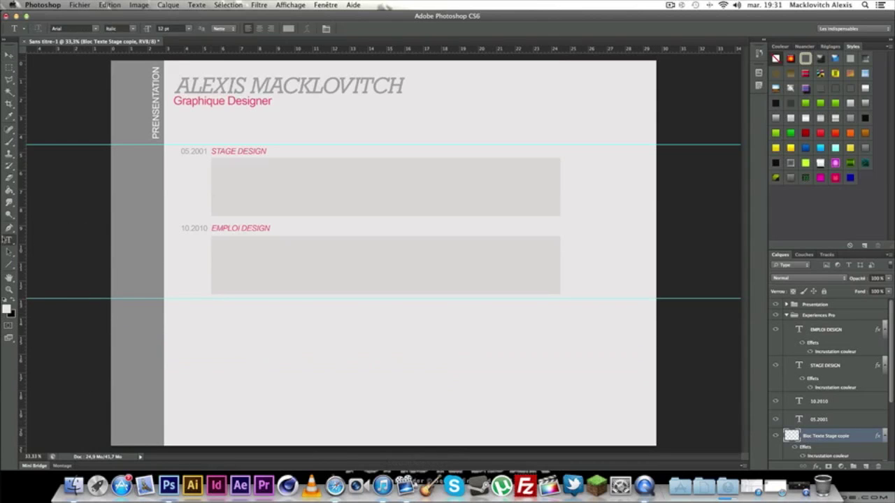
left_click_drag(171, 324, 491, 422)
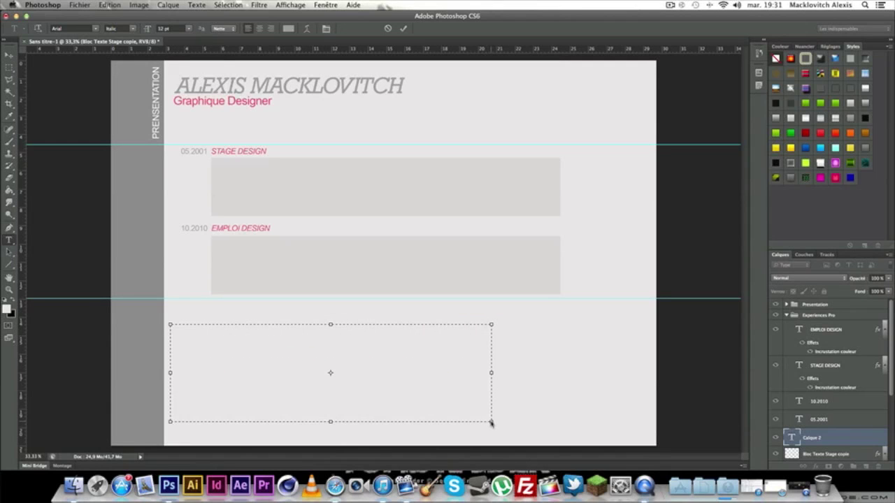
type("EXPERIENCES P")
left_click(9, 54)
key("Delete")
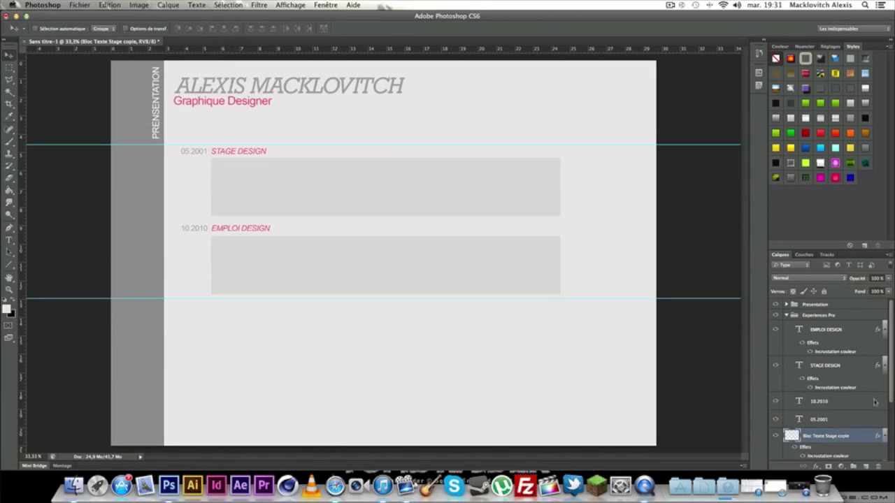
Move the PRESENTATION label layer from the Presentation group into the Experiences Pro group.
left_click(787, 316)
left_click(786, 305)
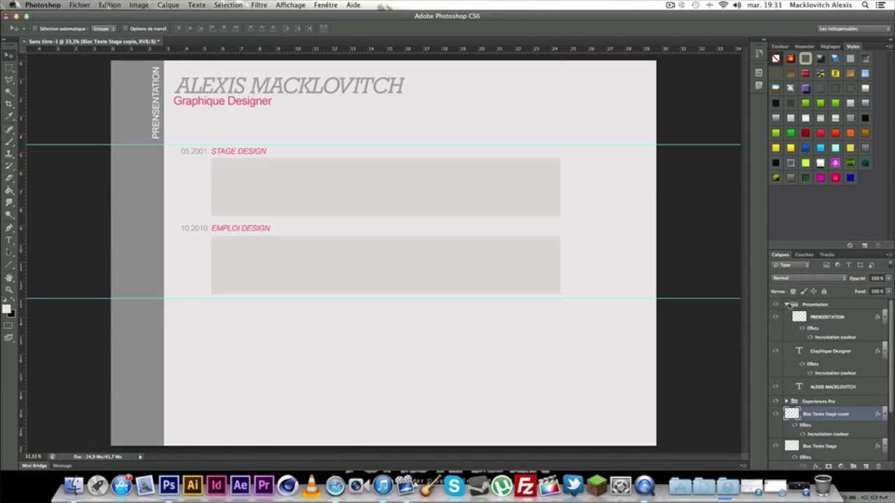
left_click(848, 322)
left_click_drag(840, 318, 794, 368)
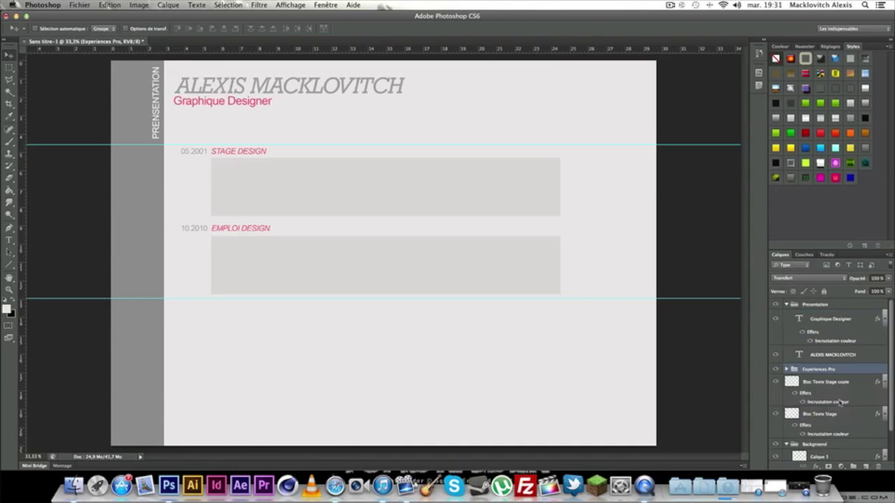
left_click(786, 305)
left_click(786, 315)
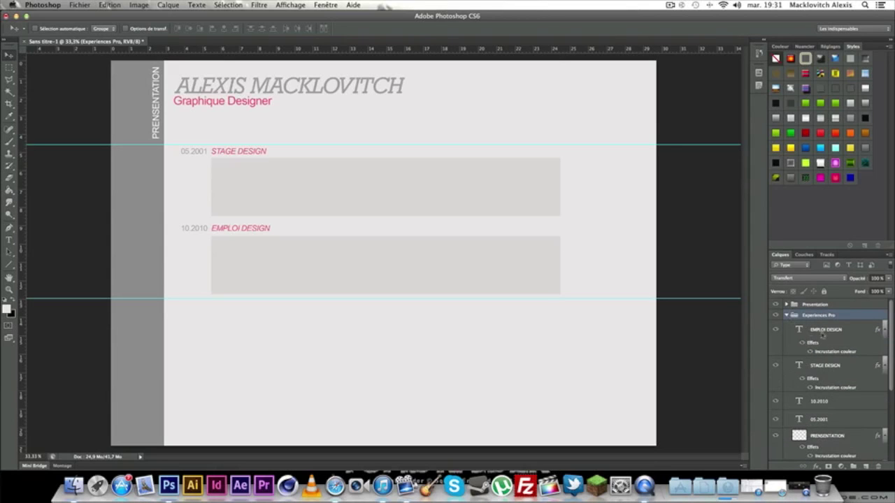
left_click(856, 439)
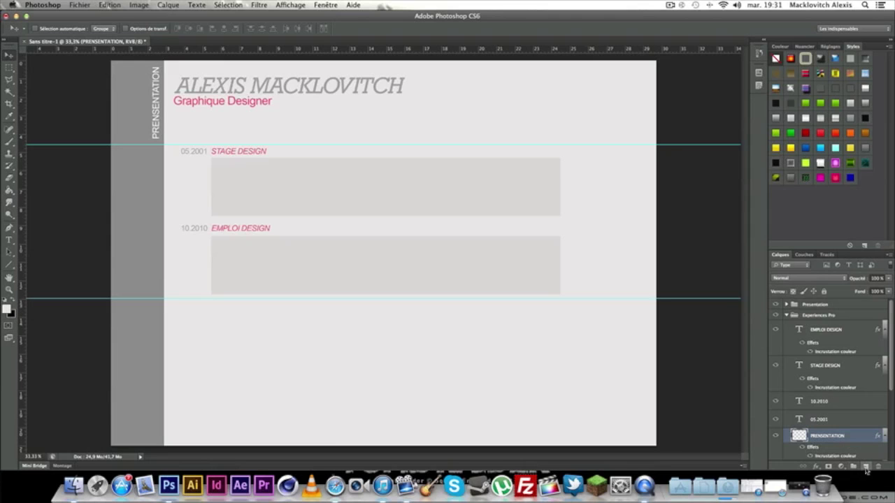
left_click(865, 467)
right_click(832, 435)
left_click(777, 212)
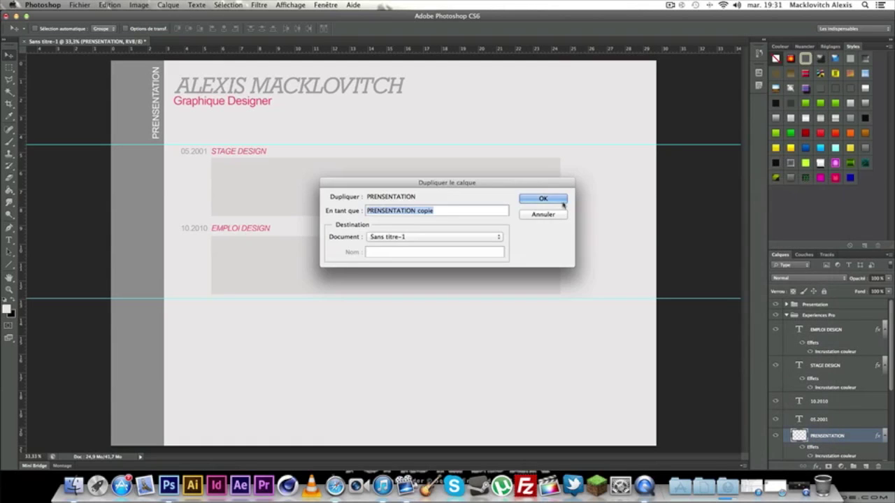
key("Return")
left_click_drag(837, 423, 822, 307)
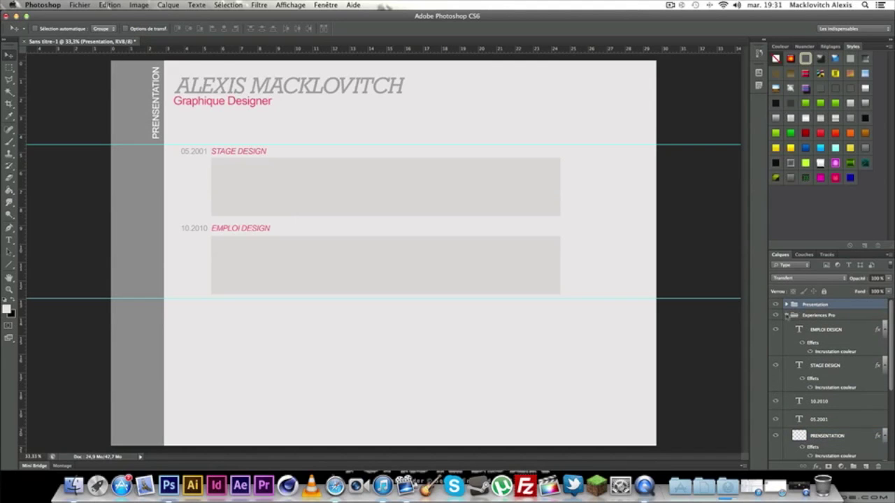
left_click(837, 438)
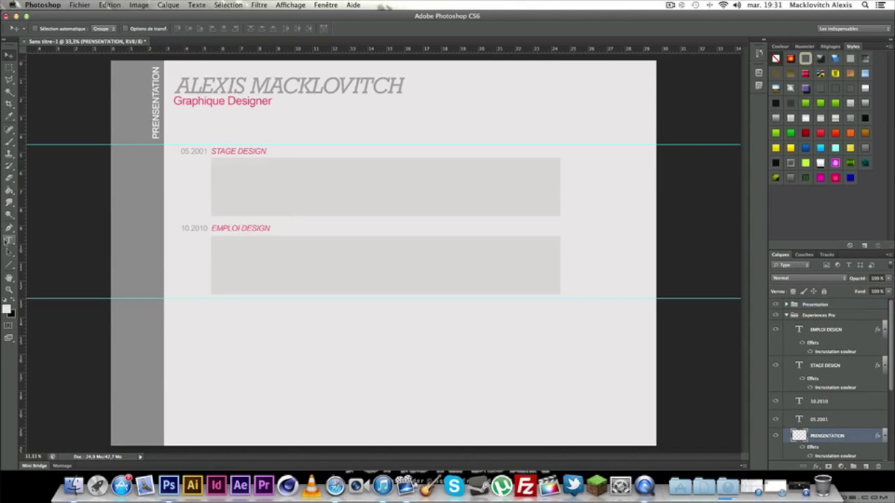
left_click(9, 240)
left_click(9, 55)
left_click_drag(155, 93, 157, 240)
left_click(9, 239)
left_click(157, 255)
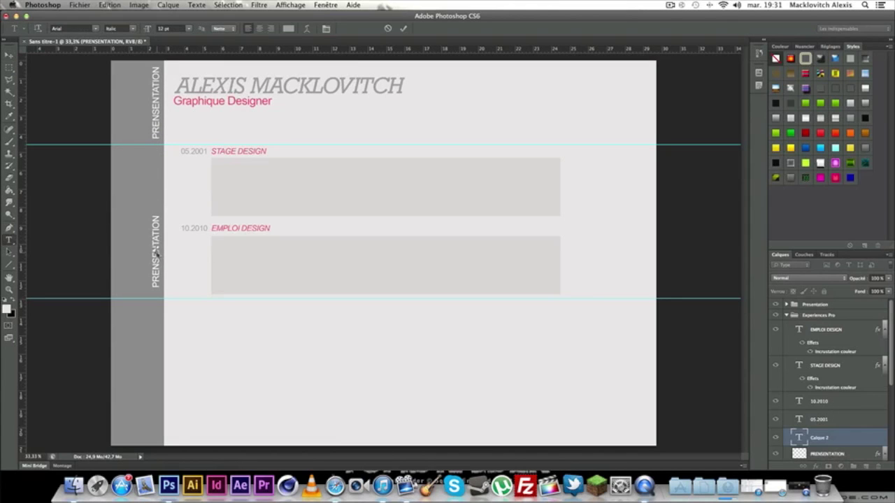
left_click(9, 54)
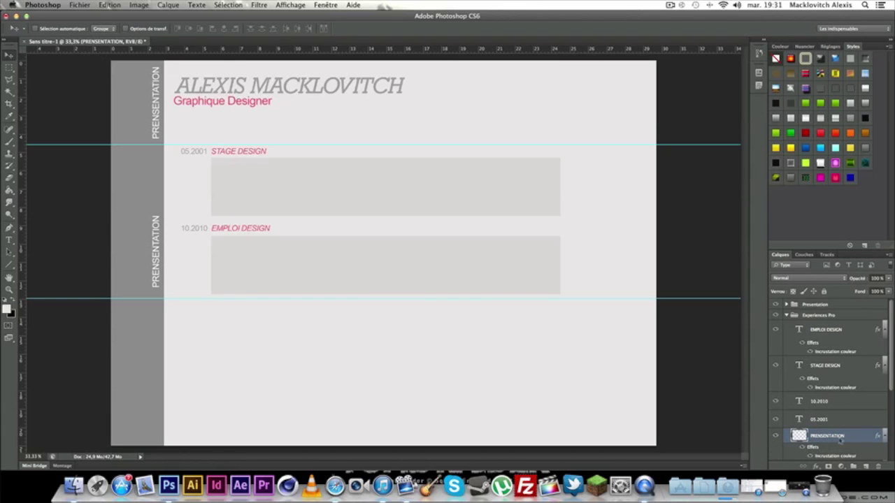
left_click(9, 239)
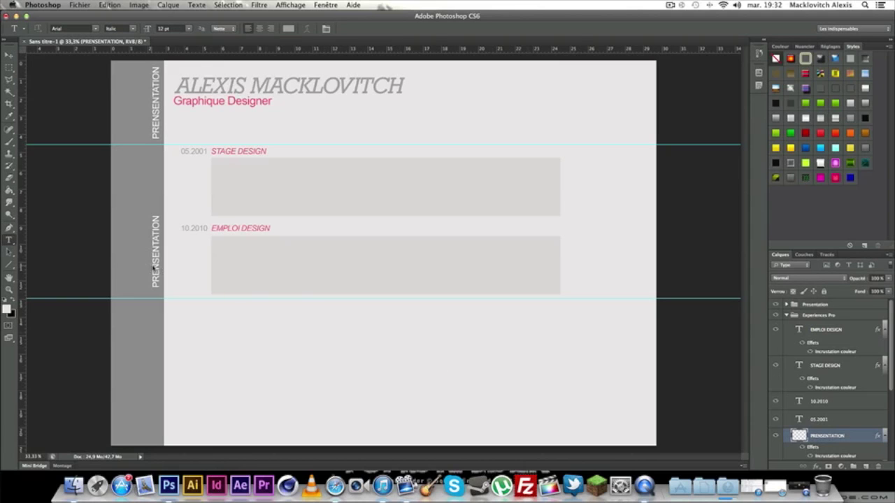
key("super+t")
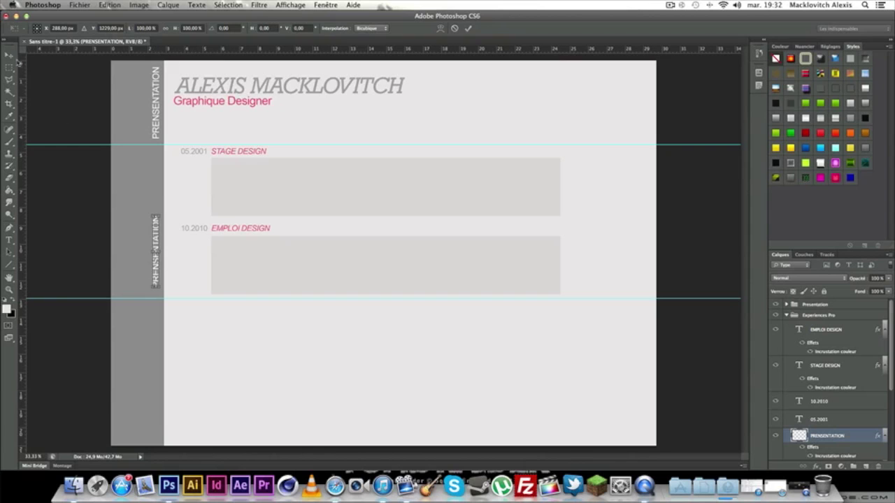
key("Return")
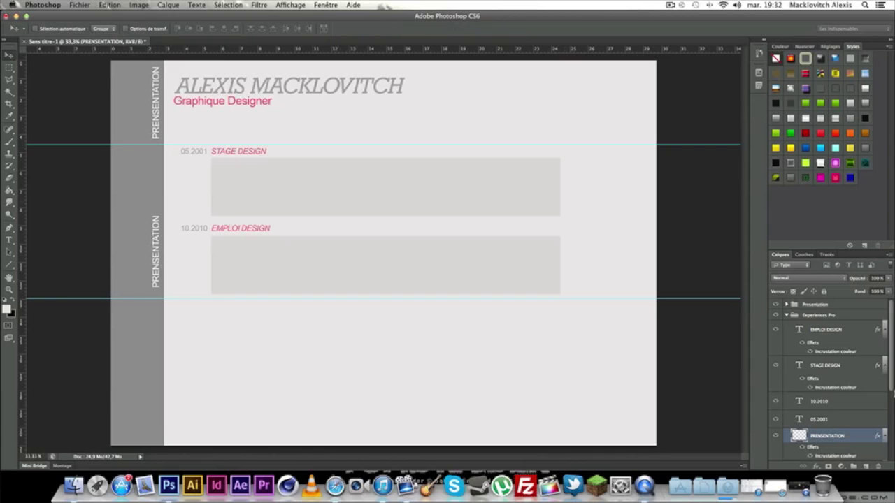
key("BackSpace")
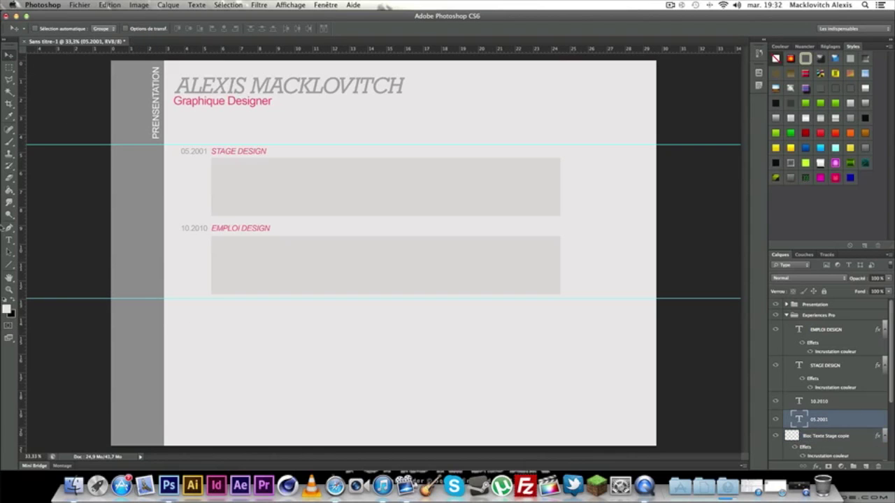
Create a white 18 pt Arial text box at lower left reading Experiences Professionnelles.
left_click(8, 240)
left_click_drag(136, 330, 454, 421)
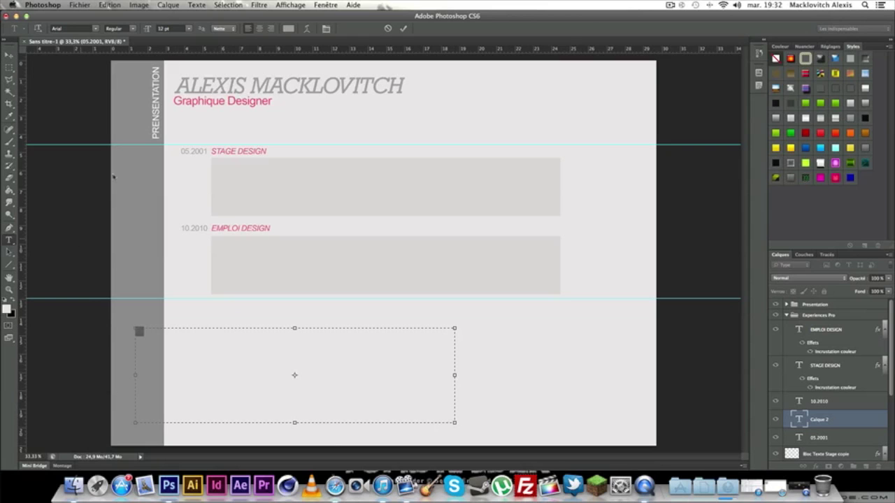
left_click(290, 29)
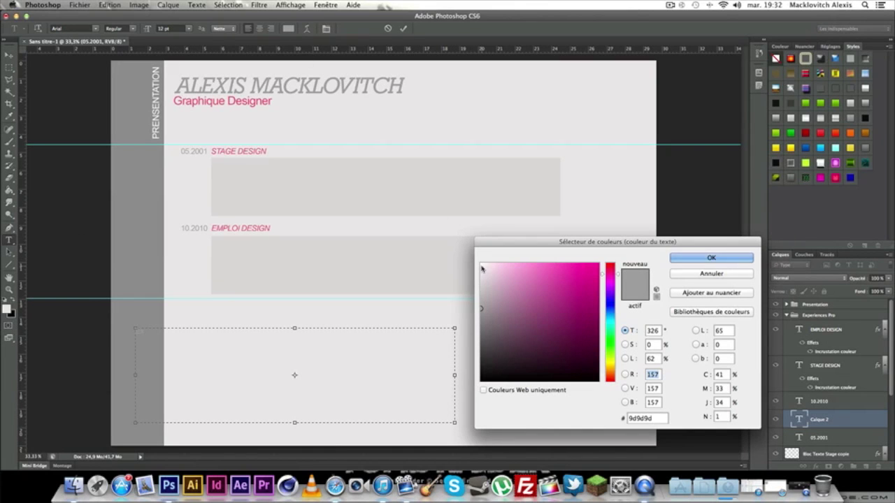
left_click(482, 268)
left_click(731, 258)
left_click(95, 28)
left_click(95, 28)
left_click(189, 29)
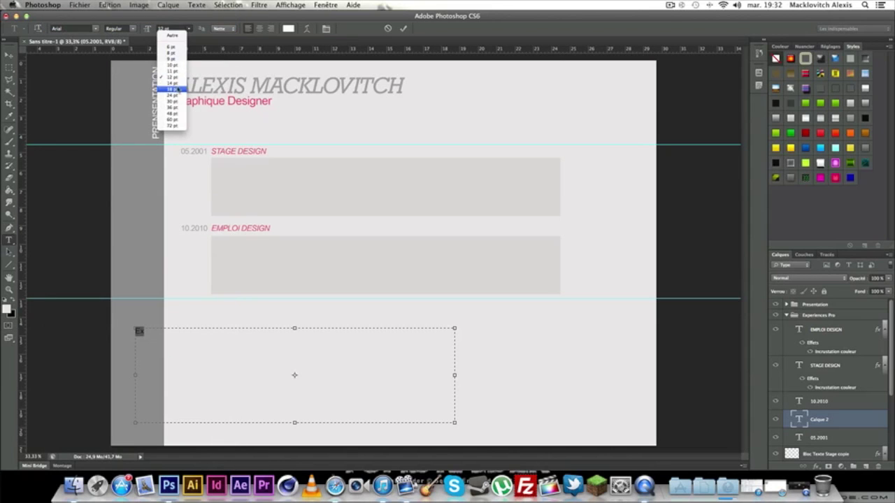
left_click(172, 90)
left_click(219, 344)
type("periences Pr")
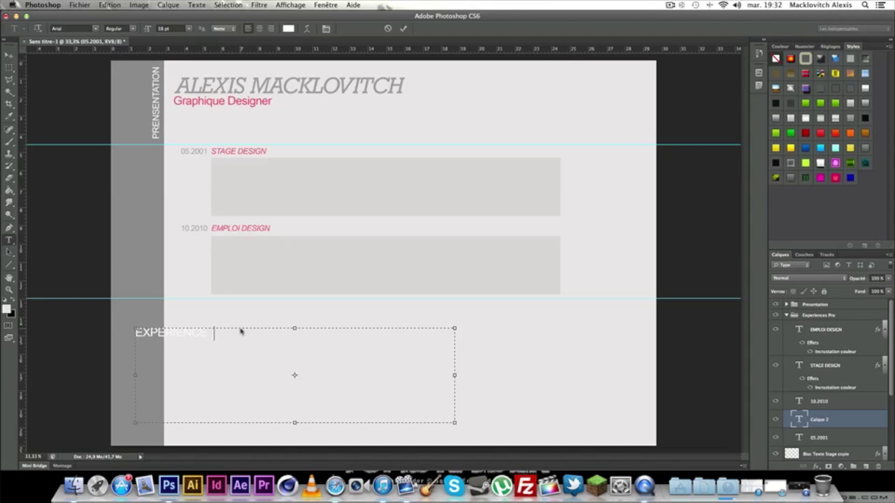
type("ofessionnelles")
Resize the heading to 14 pt and nudge it up slightly.
left_click_drag(384, 336, 36, 287)
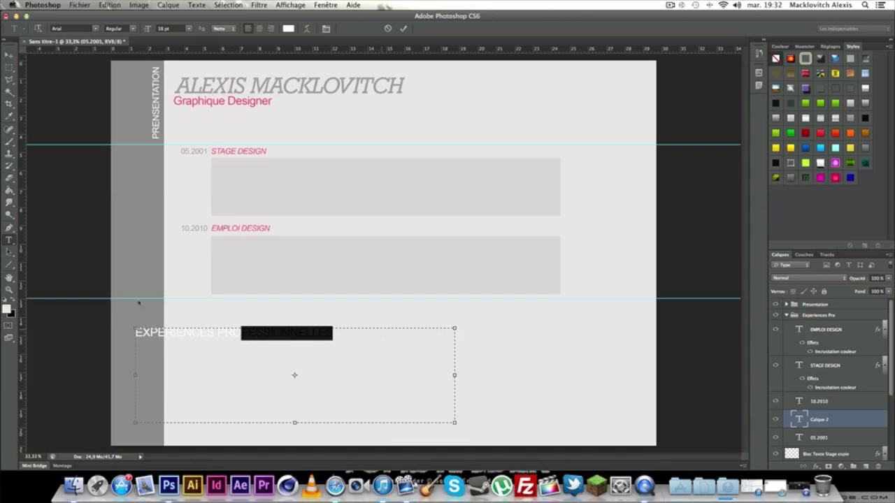
left_click(188, 28)
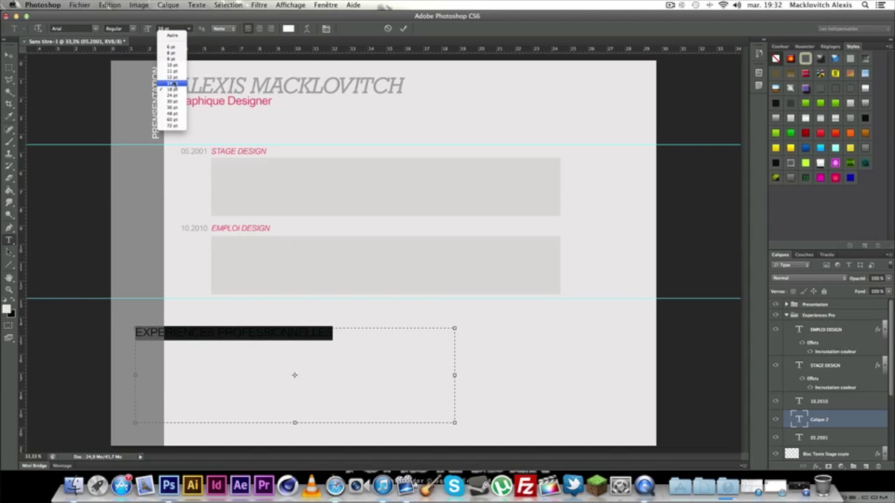
left_click(175, 84)
left_click(8, 54)
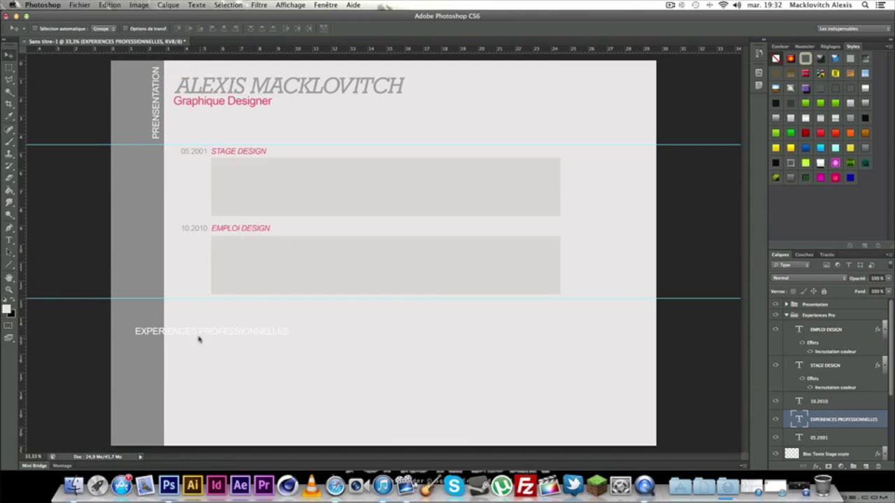
left_click_drag(198, 338, 196, 317)
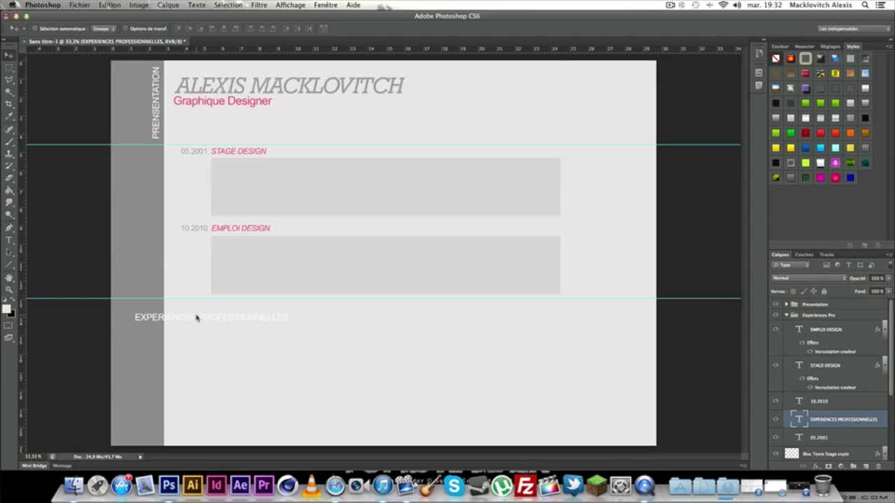
key("super+t")
Rotate the heading 90° anticlockwise and place it in the grey sidebar below PRESENTATION.
right_click(197, 317)
left_click(269, 423)
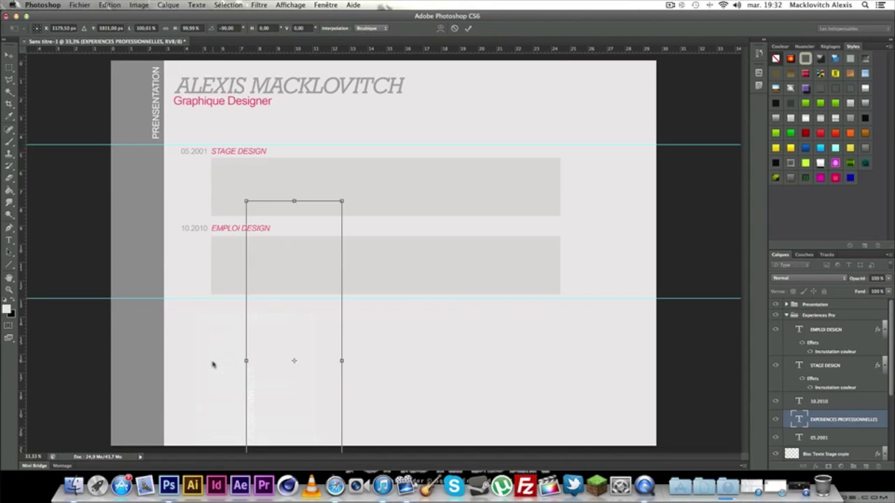
left_click_drag(294, 361, 160, 175)
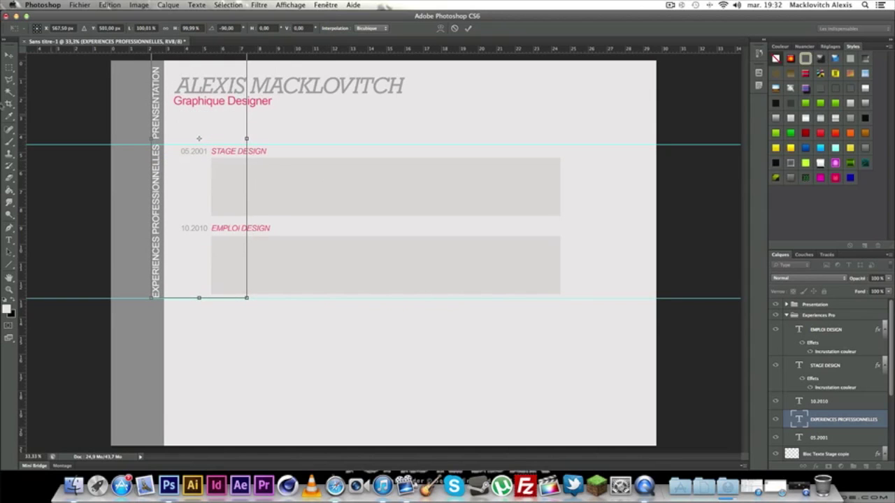
left_click(8, 54)
left_click(522, 167)
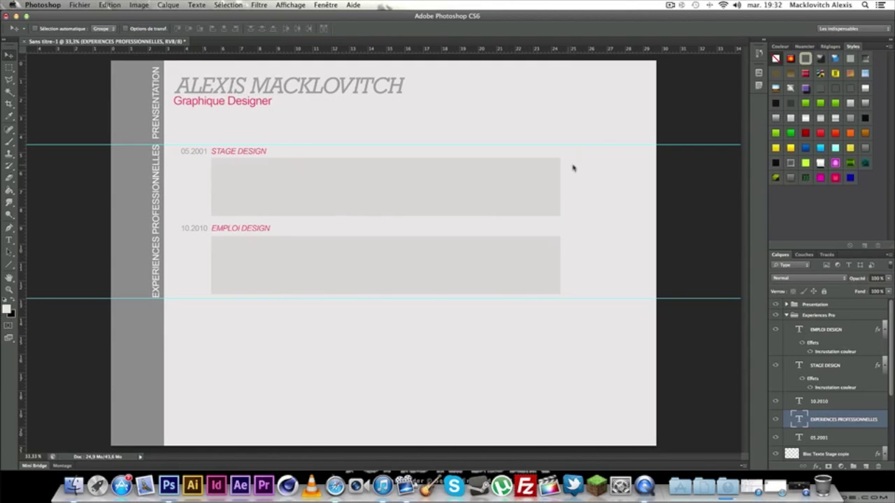
Nudge the lower guide down and shift the vertical heading slightly down to align.
left_click_drag(354, 300, 355, 304)
key("super+t")
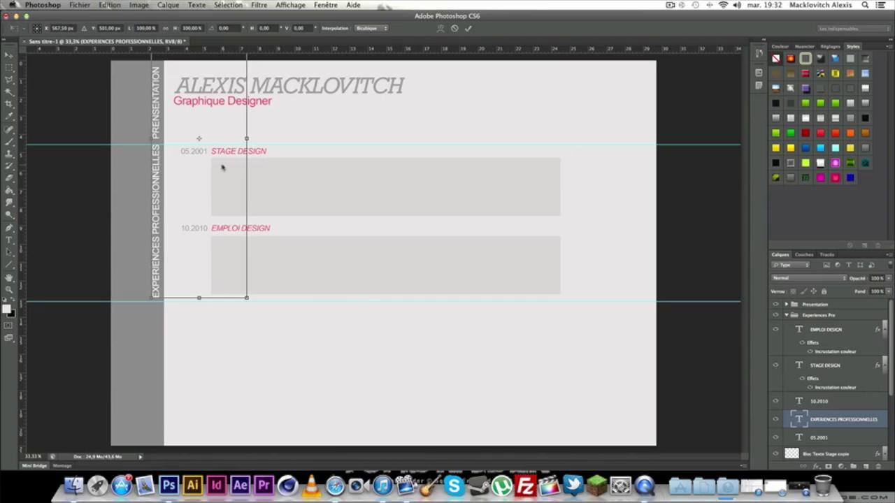
left_click_drag(155, 178, 155, 179)
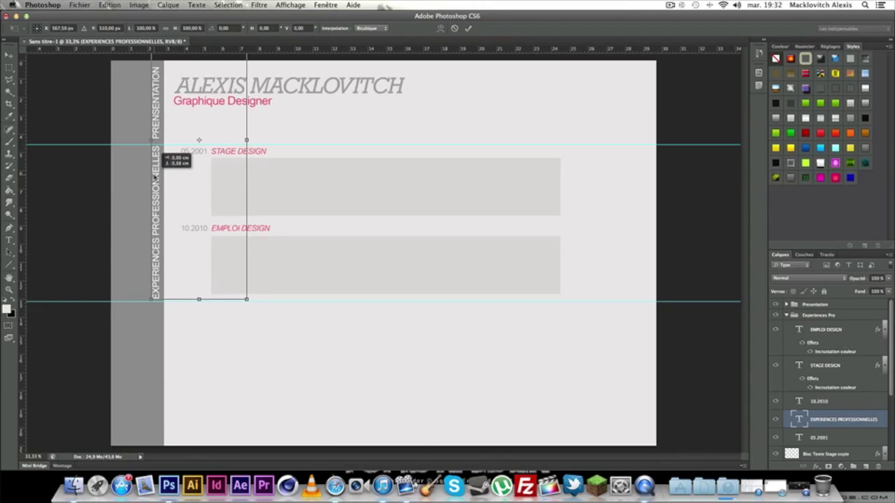
key("v")
left_click(532, 164)
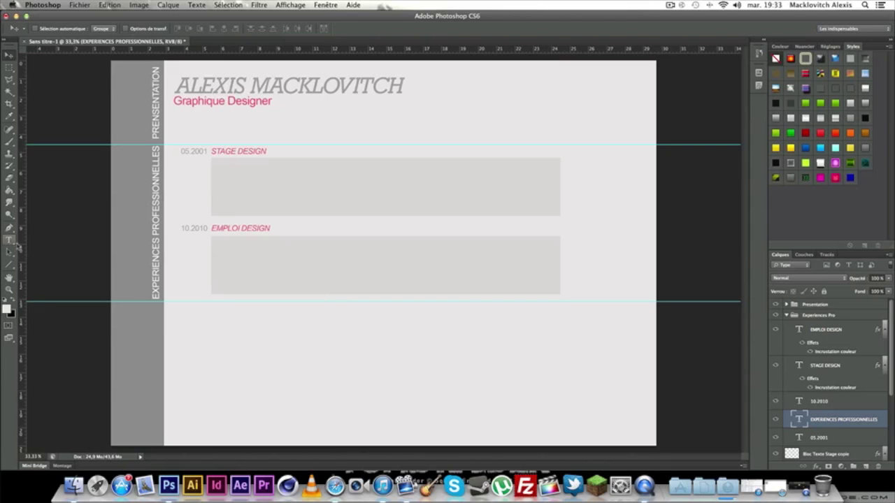
Move both Bloc Texte Stage layers into the Experiences Pro group.
left_click(10, 240)
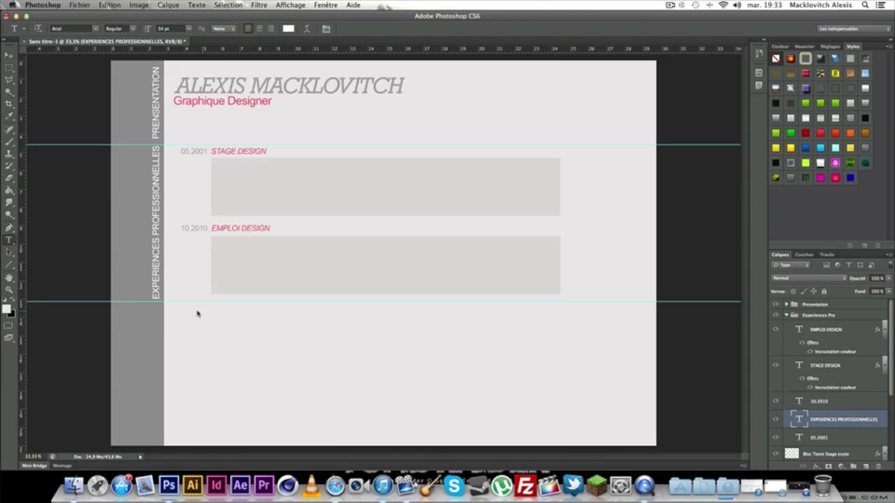
left_click(786, 316)
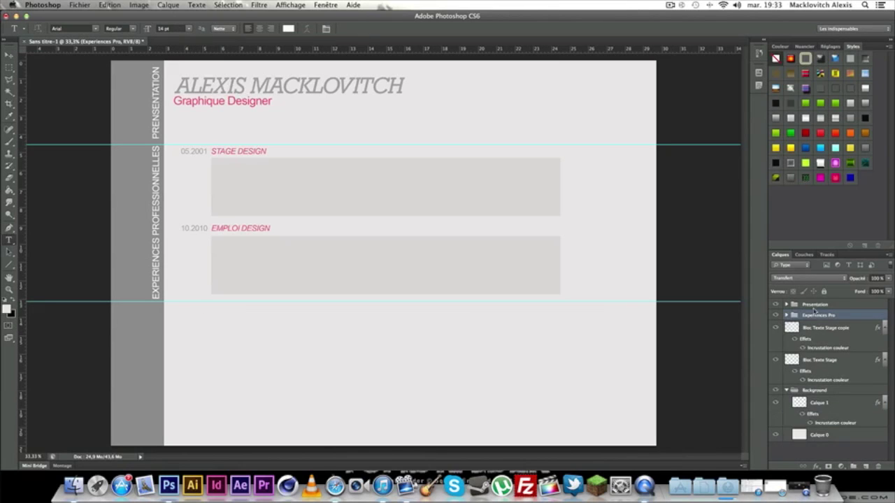
left_click(787, 390)
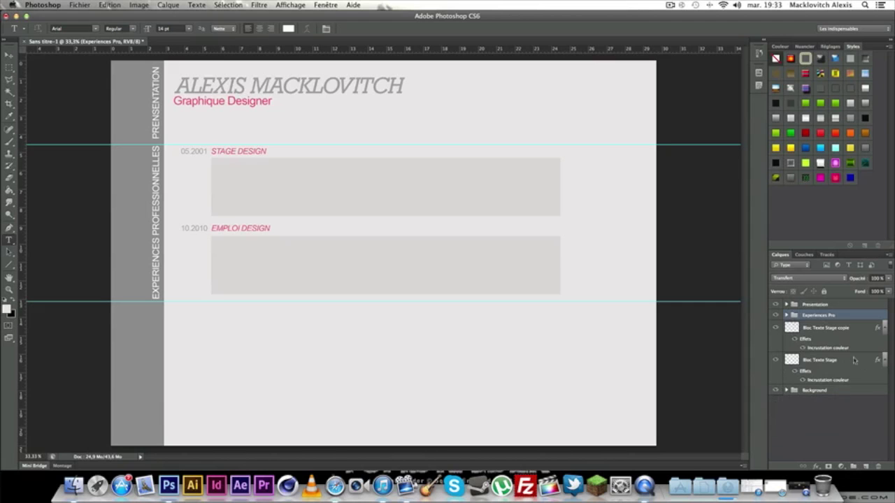
left_click(832, 360)
left_click(774, 327)
left_click(775, 327)
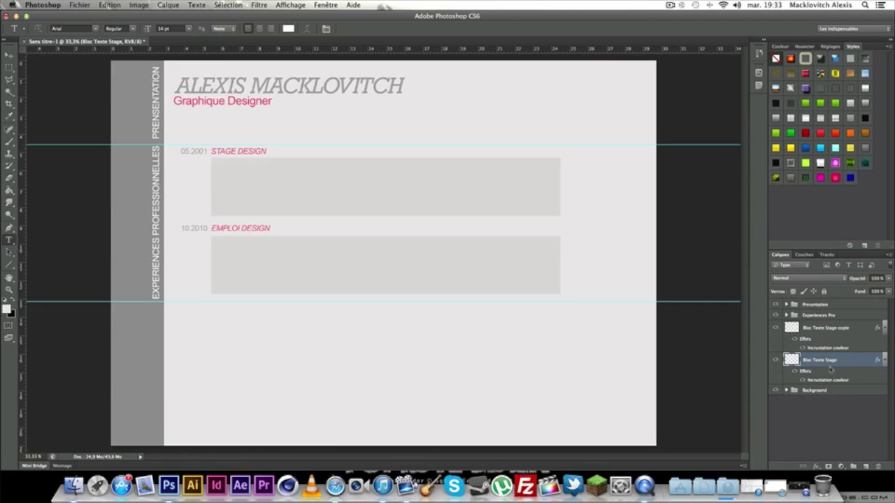
left_click(846, 331, "shift")
left_click_drag(845, 327, 831, 316)
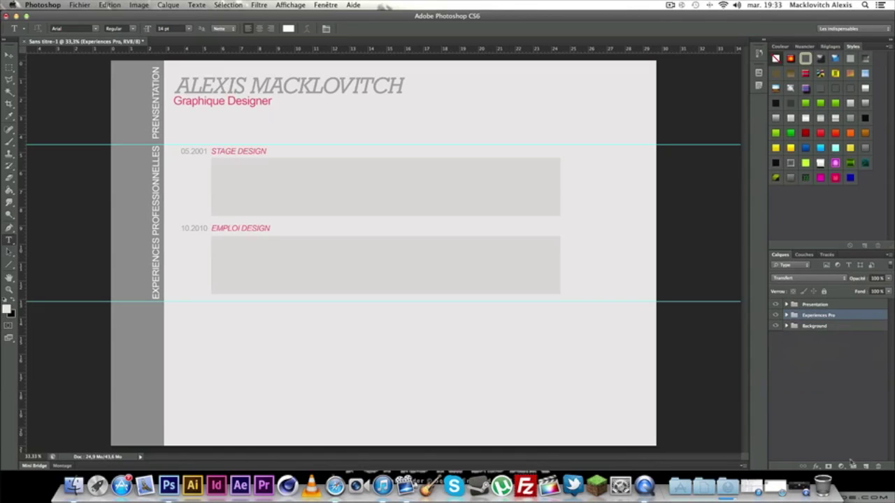
Add a new group named Cursus Competences below Experiences Pro.
left_click(853, 466)
left_click_drag(827, 316, 827, 334)
double_click(818, 327)
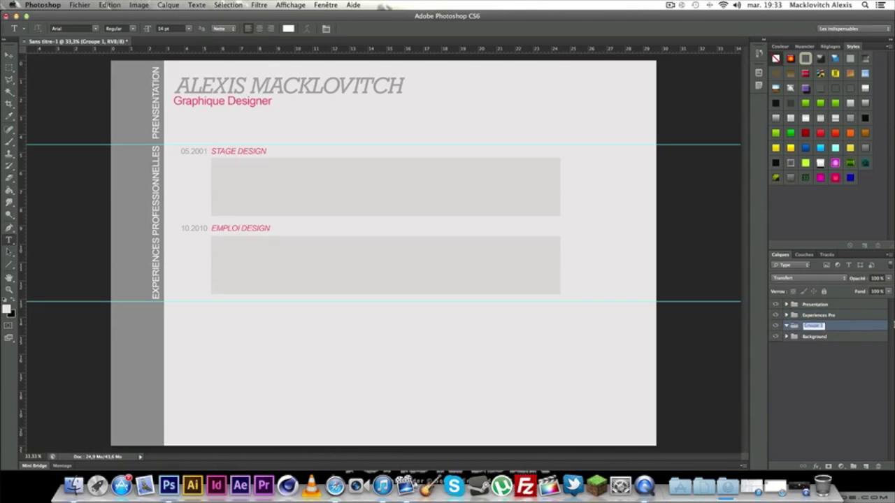
type("F")
key("Return")
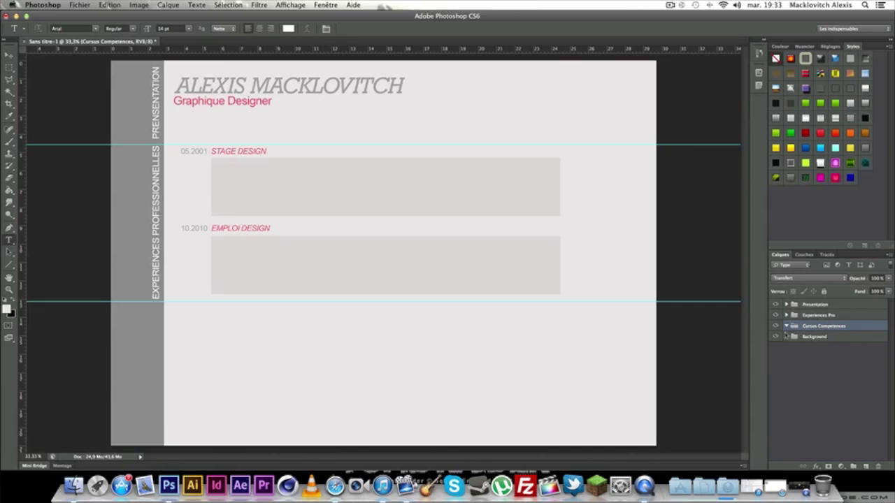
Make the Adobe Photoshop skill text pink #e24660.
left_click_drag(182, 311, 334, 375)
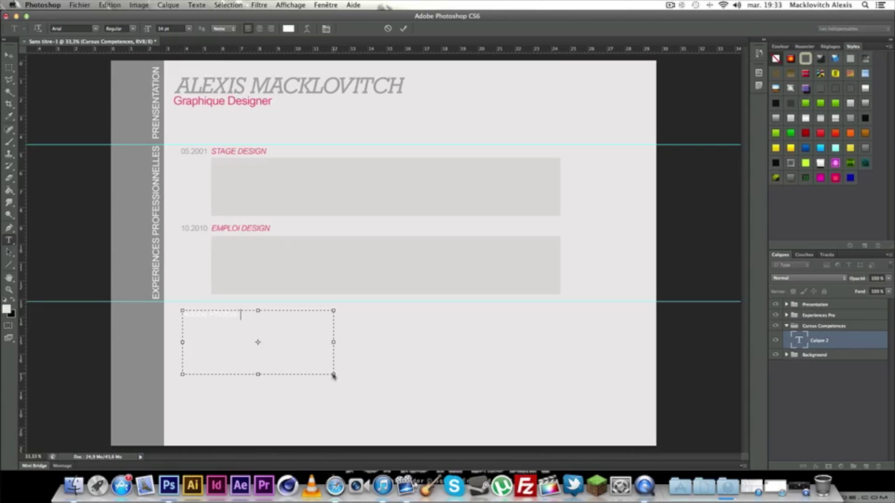
key("ctrl+a")
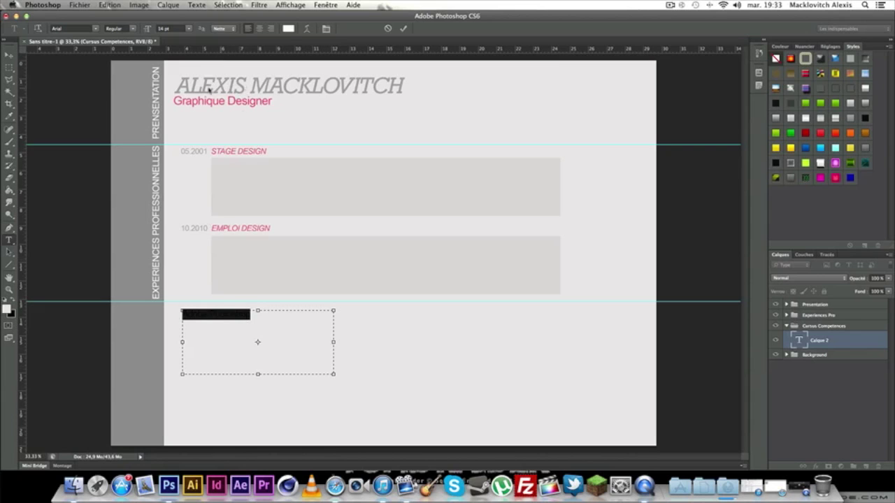
left_click(288, 28)
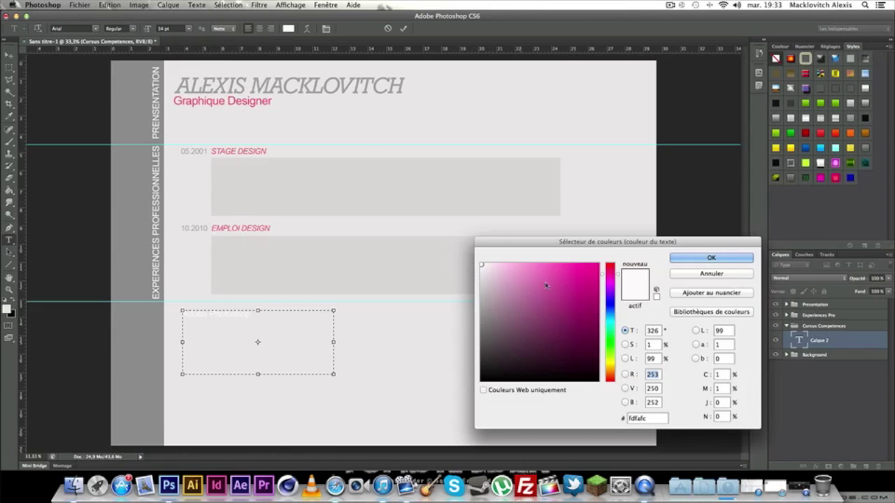
left_click_drag(651, 418, 599, 421)
type("e24660")
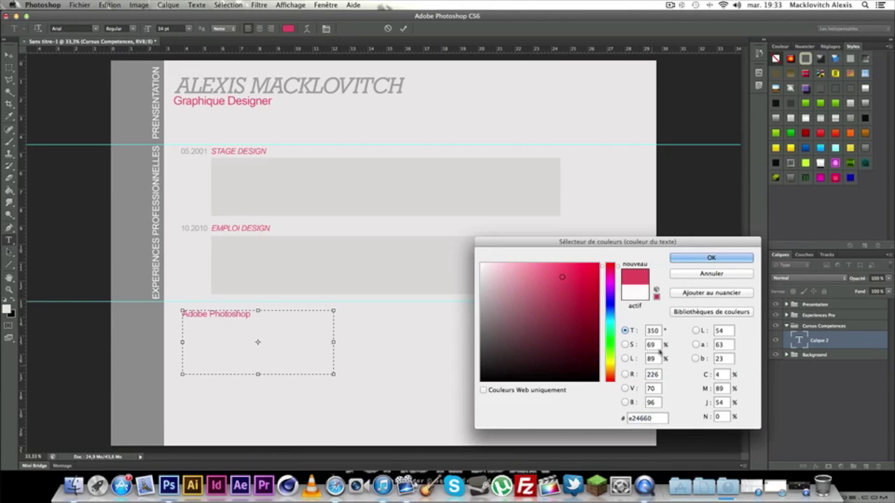
left_click(710, 260)
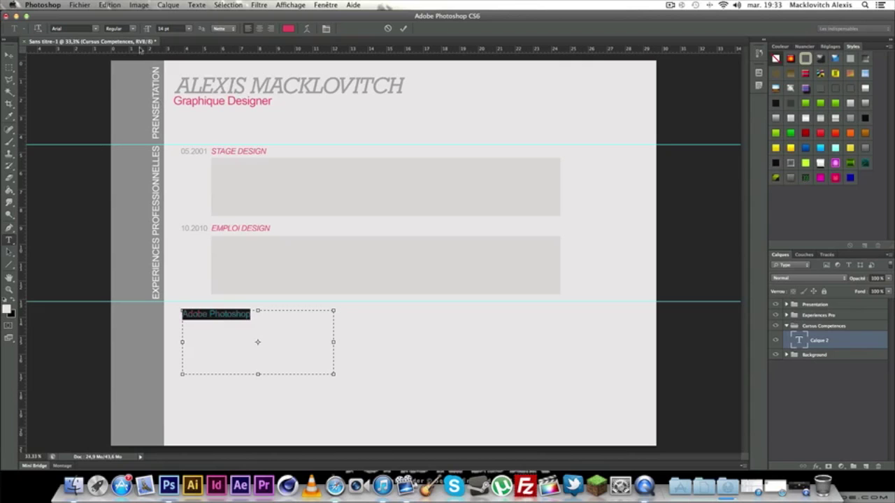
Set the Adobe Photoshop text to italic at 11 pt.
left_click(135, 30)
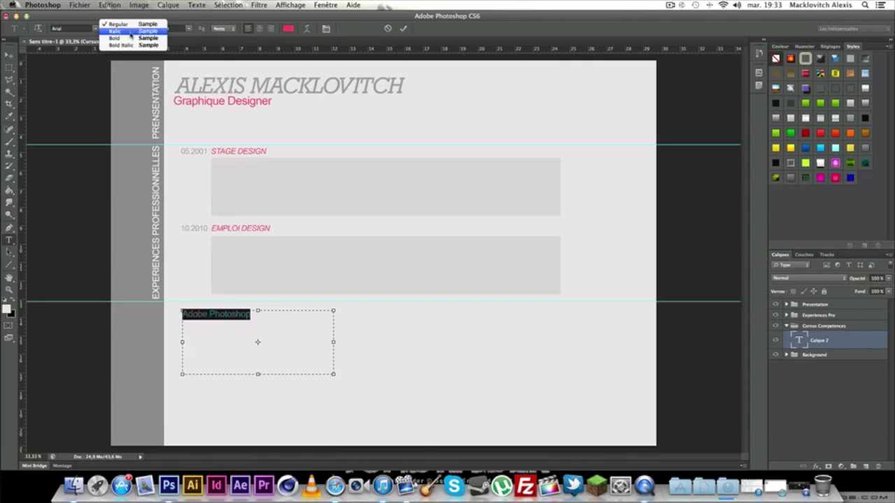
left_click(130, 31)
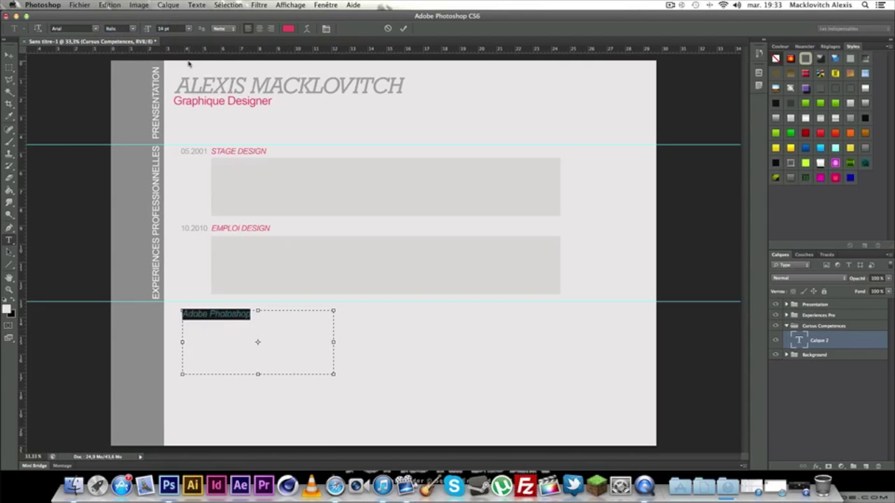
left_click(188, 28)
left_click(186, 77)
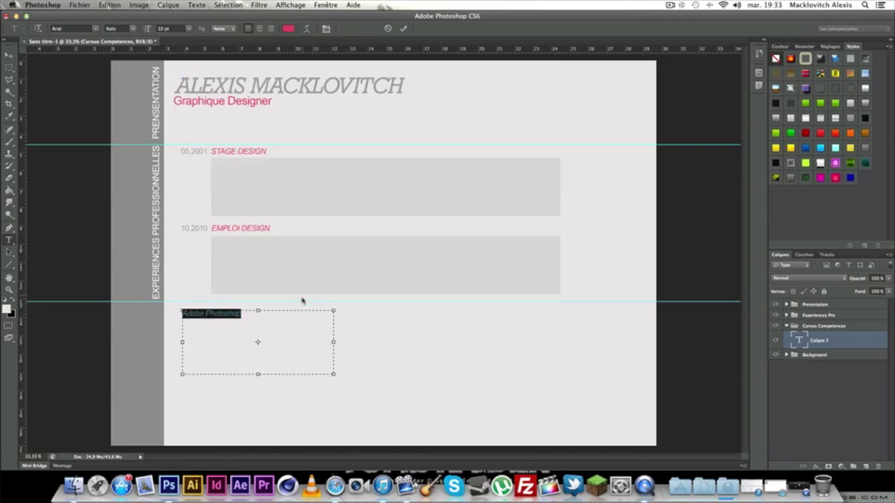
left_click(189, 29)
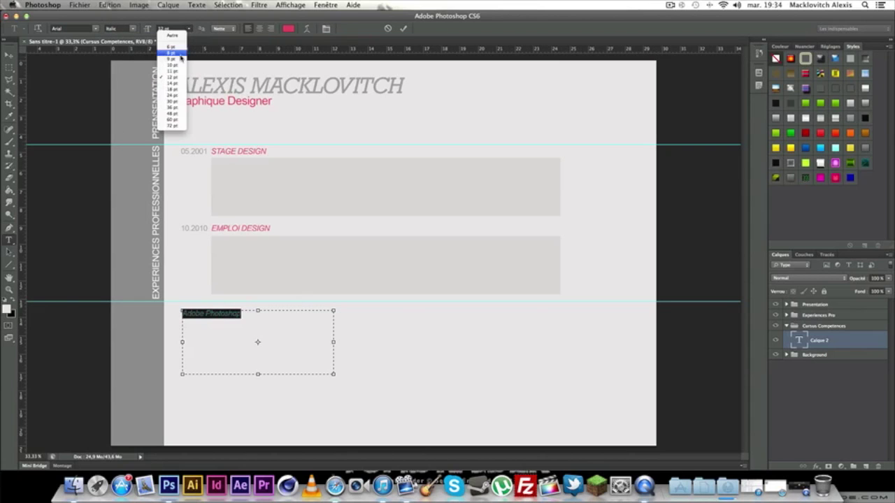
left_click(179, 70)
left_click(259, 344)
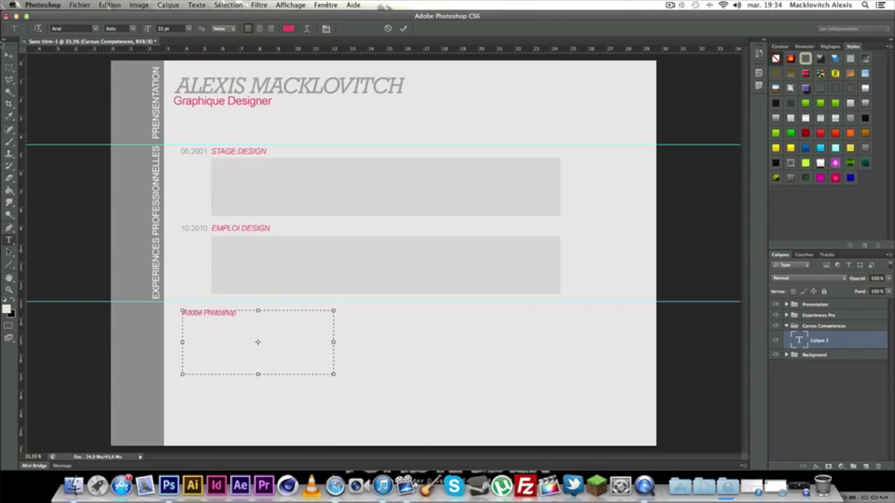
Nudge Adobe Photoshop slightly left and start a new text box beneath it.
left_click(8, 54)
left_click_drag(207, 314, 204, 315)
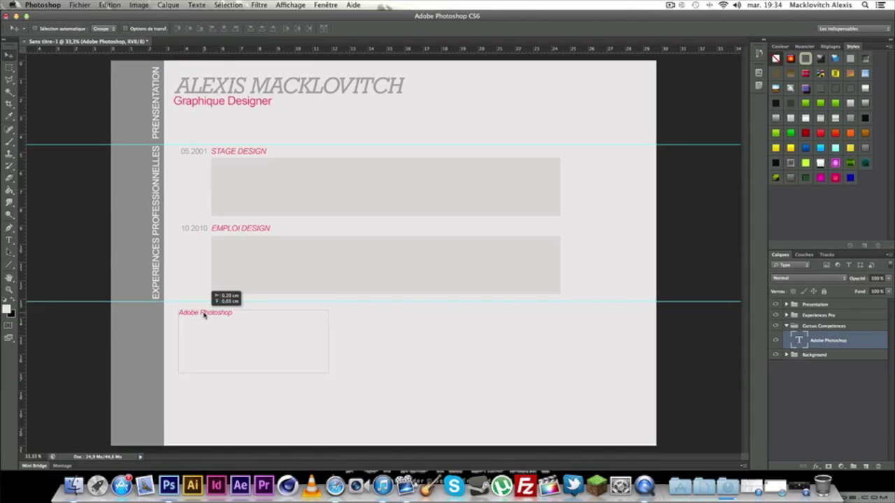
left_click(9, 240)
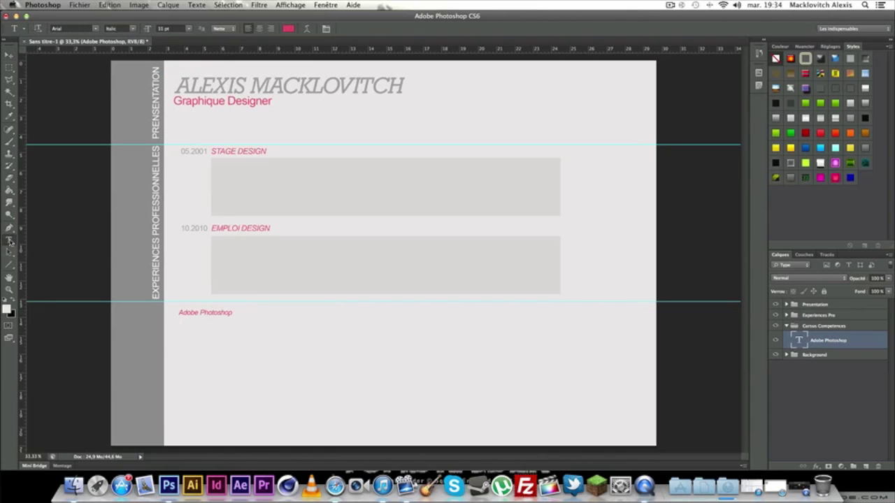
left_click_drag(175, 328, 409, 434)
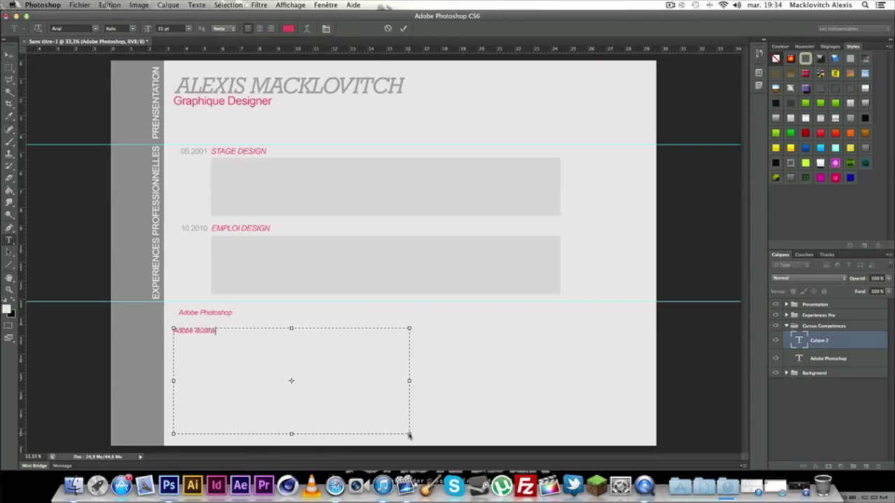
Add Adobe Illustrator and AutoCAD skill entries, aligned under Adobe Photoshop.
type("Adobe Illustrator")
left_click(8, 54)
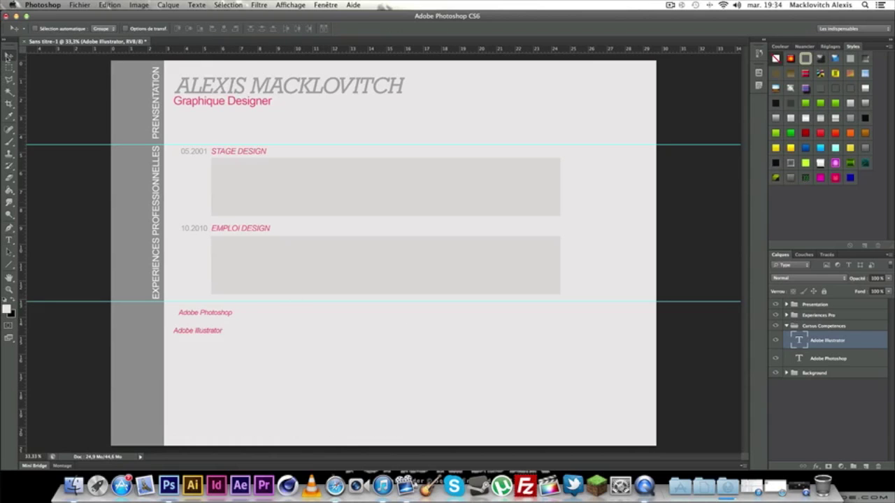
left_click_drag(200, 333, 300, 407)
key("t")
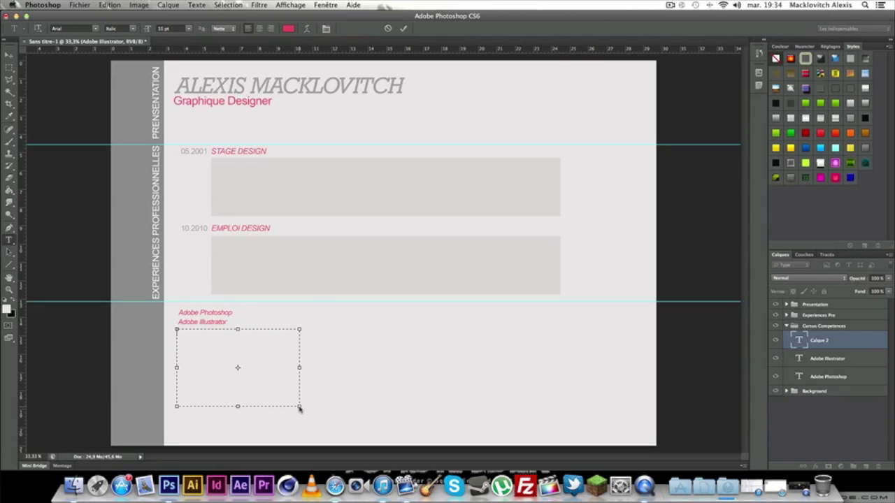
type("AutoCAD")
left_click(9, 56)
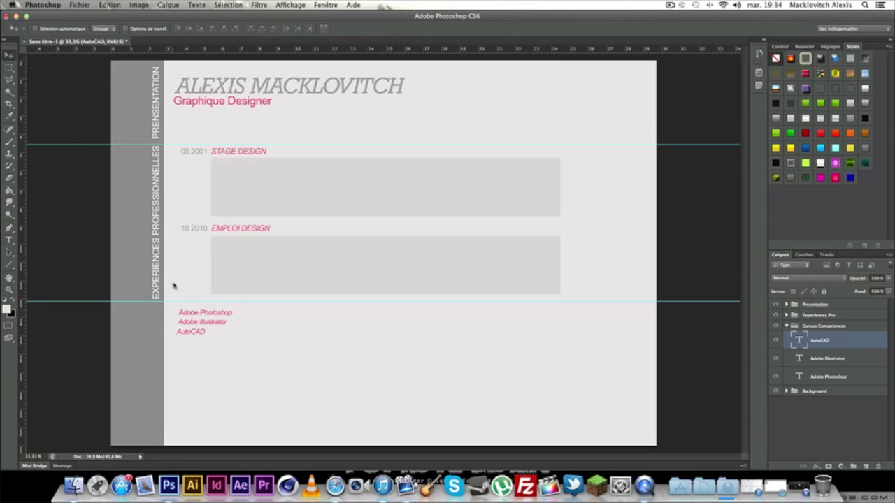
left_click_drag(192, 334, 387, 446)
Add Adobe InDesign under AutoCAD, then select the Ellipse Tool.
key("t")
type("Adobe InDesign")
left_click(8, 55)
left_click_drag(189, 349, 187, 341)
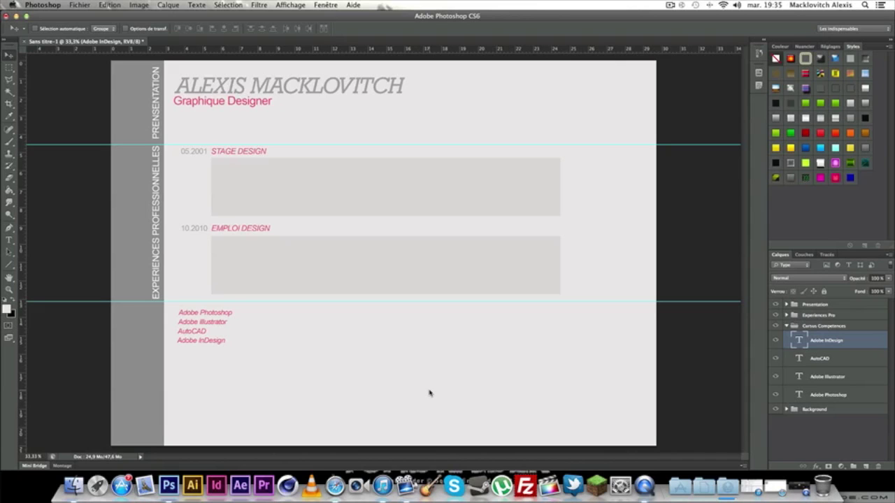
left_click(10, 264)
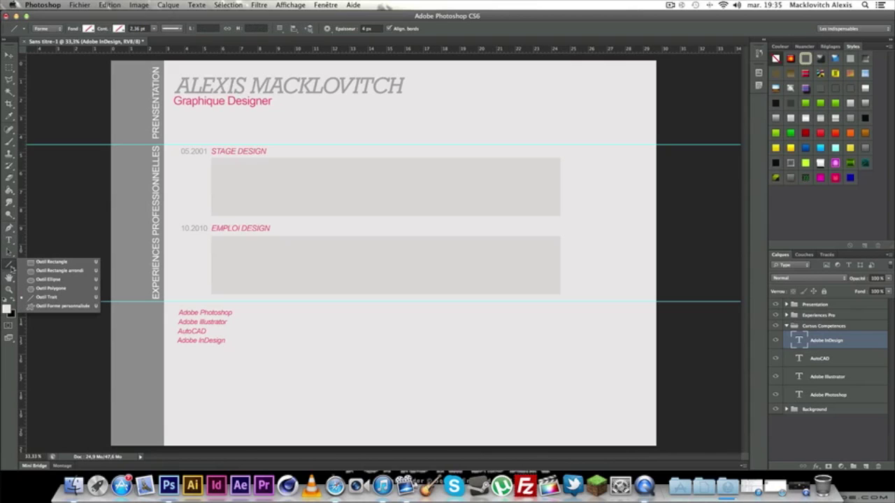
left_click(57, 280)
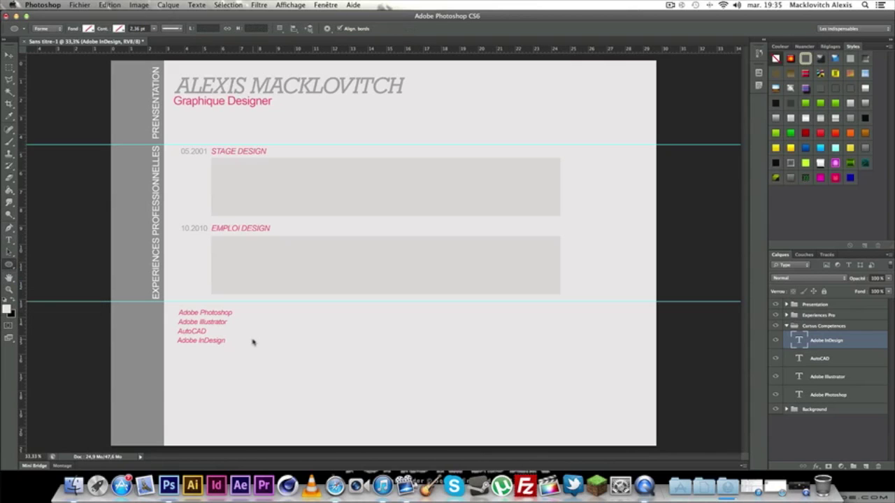
Set the foreground colour to pink and draw a small circle beside the skills.
left_click(7, 309)
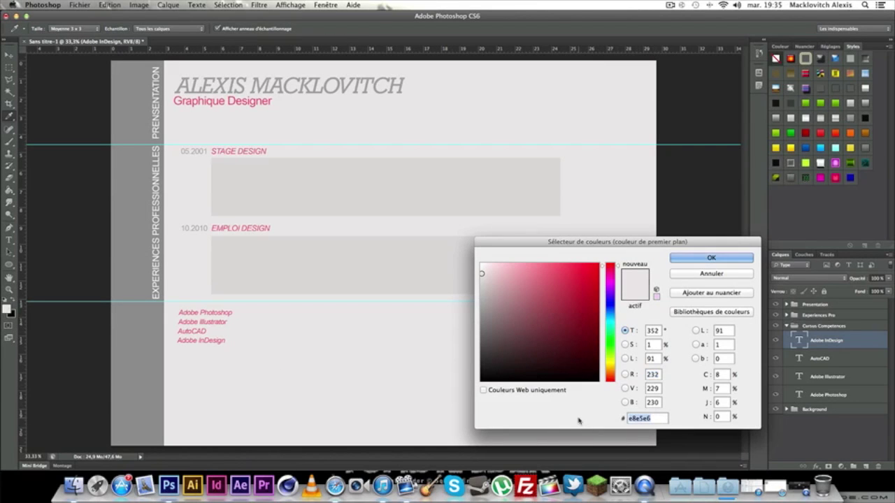
key("ctrl+v")
key("Return")
left_click_drag(281, 319, 286, 324)
left_click_drag(286, 323, 285, 322)
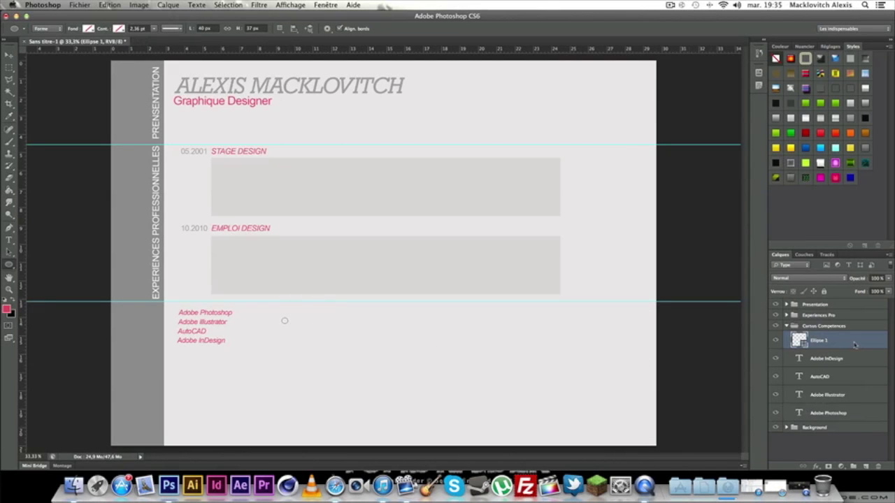
Rasterize the Ellipse 1 layer.
right_click(837, 349)
left_click(869, 341)
right_click(856, 341)
left_click(827, 243)
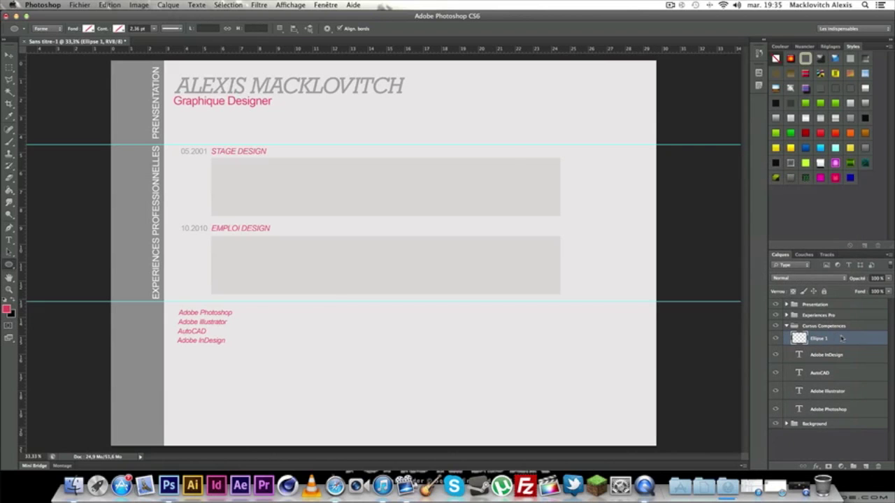
Give the dot a Color Overlay of #e24660.
double_click(842, 339)
left_click(552, 248)
left_click(727, 167)
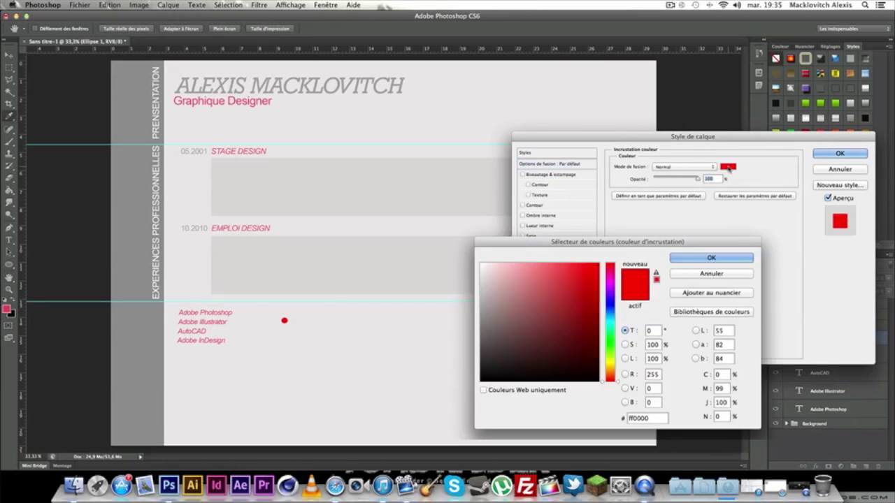
left_click_drag(660, 422, 565, 421)
type("e24660")
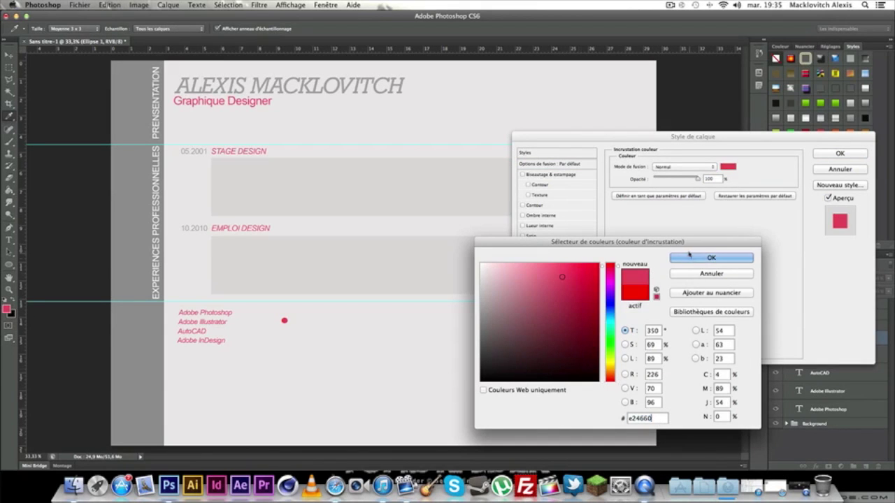
left_click(709, 257)
left_click(840, 153)
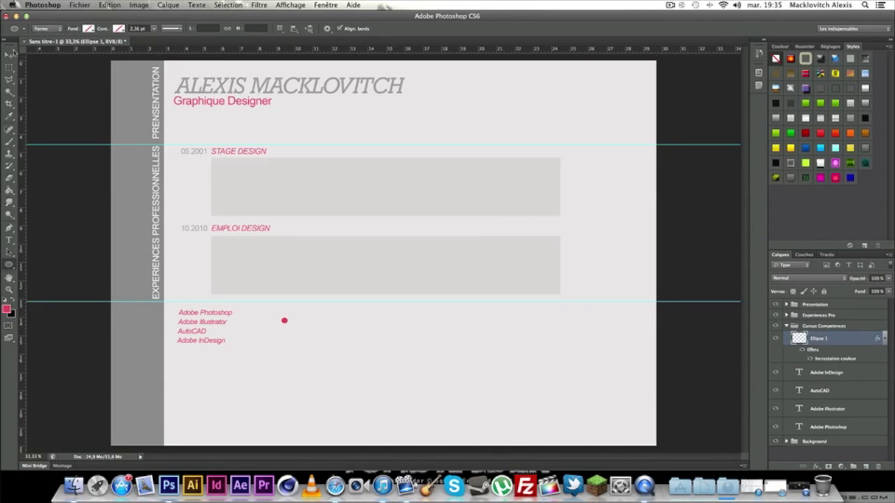
left_click(10, 55)
Place the pink dot beside Adobe Photoshop, centred on a new vertical guide.
left_click_drag(277, 321, 240, 314)
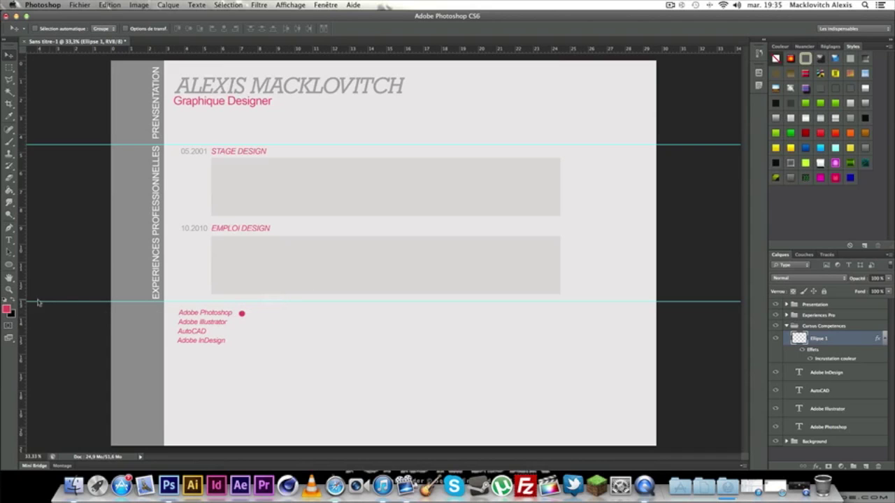
left_click_drag(23, 305, 241, 313)
key("super+plus")
key("super+plus")
left_click_drag(234, 355, 495, 179)
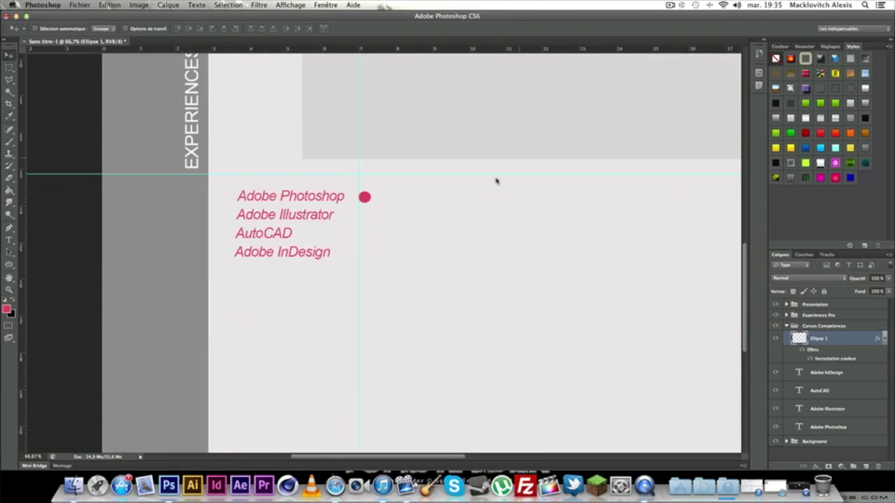
left_click_drag(375, 194, 372, 193)
Duplicate the dot layer and move the copy beside Adobe Illustrator.
right_click(850, 342)
left_click(775, 203)
left_click(538, 202)
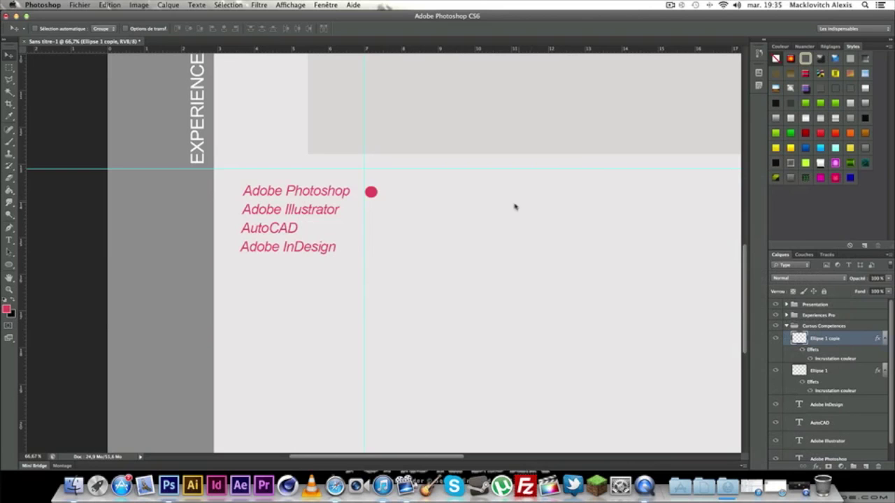
key("super+t")
left_click_drag(371, 194, 372, 220)
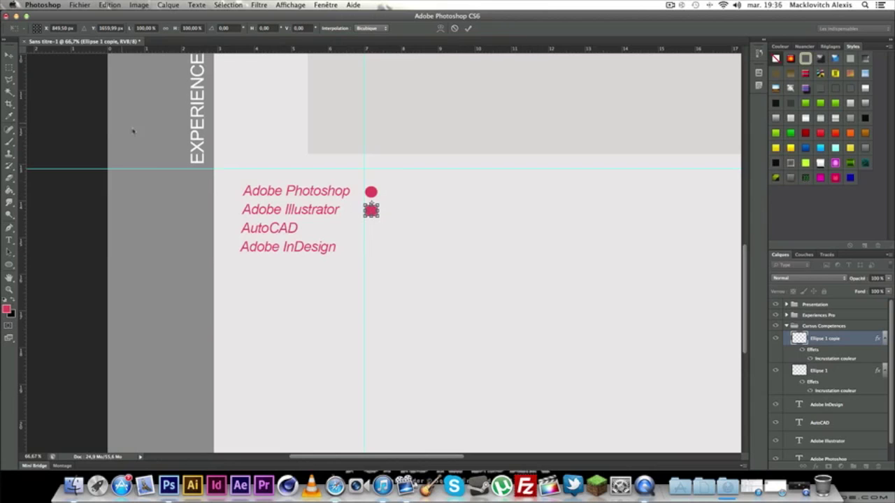
left_click(9, 55)
left_click(535, 165)
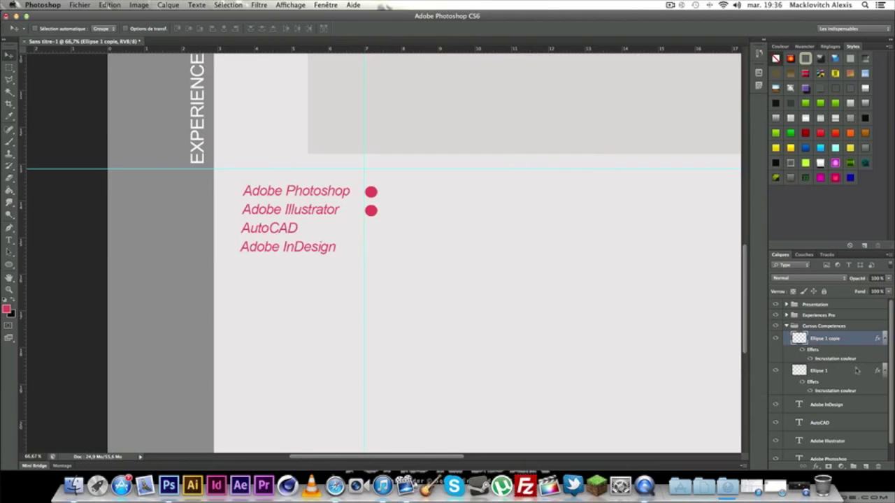
Duplicate both dot layers together.
left_click(858, 370, "shift")
right_click(858, 370)
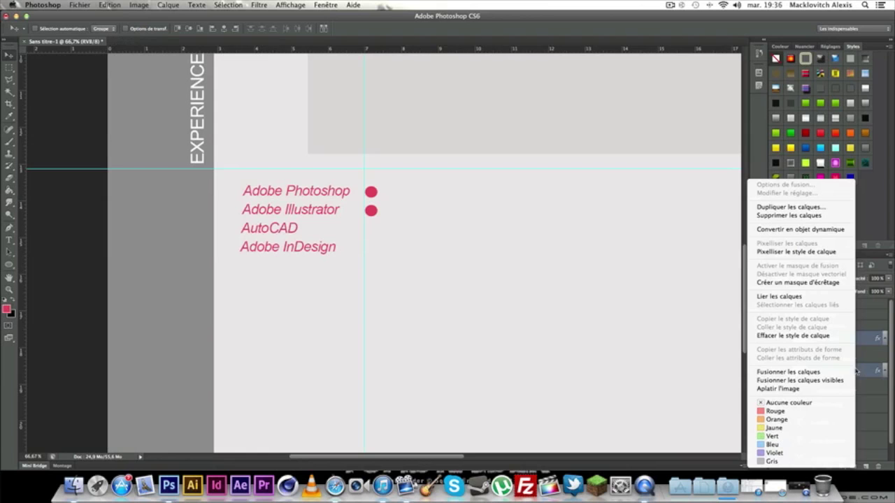
left_click(857, 371)
right_click(860, 370)
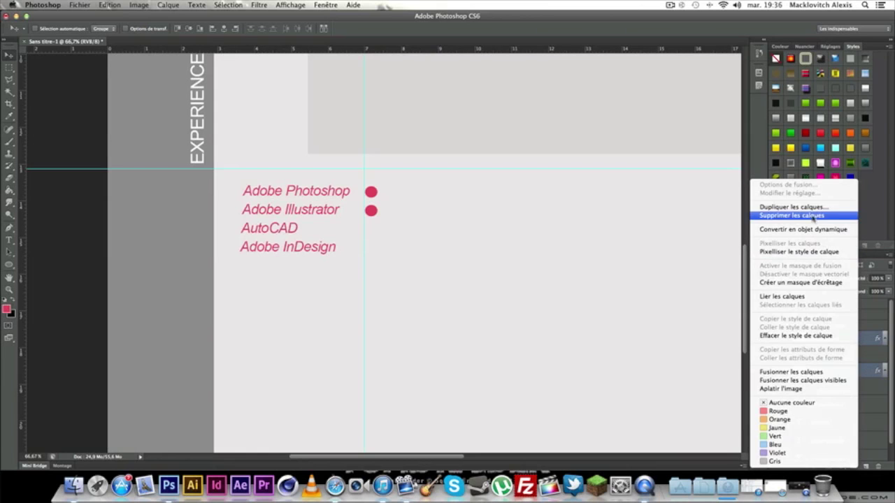
left_click(811, 208)
left_click(538, 199)
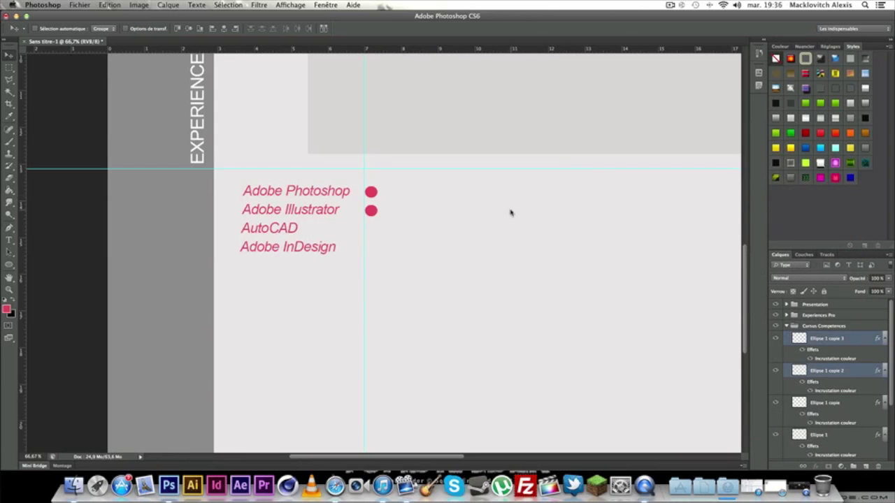
Move the two new dots down beside AutoCAD and Adobe InDesign.
key("super+t")
left_click_drag(376, 214, 376, 249)
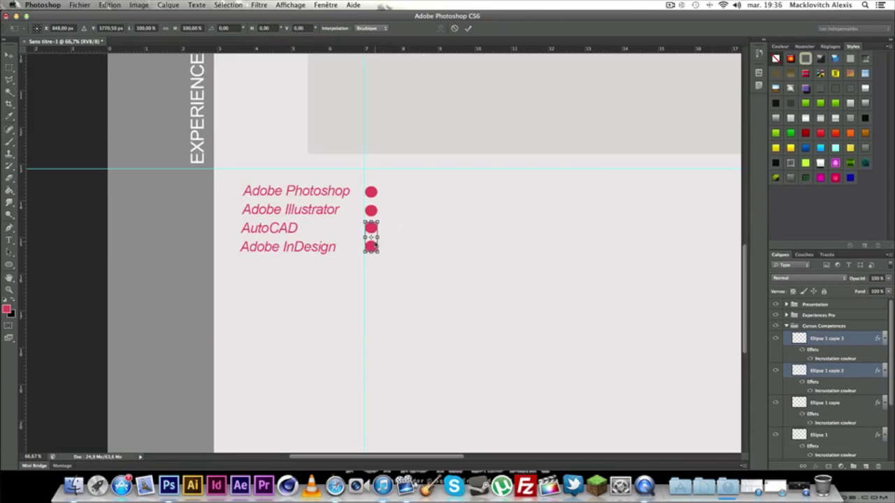
left_click(9, 55)
left_click(530, 168)
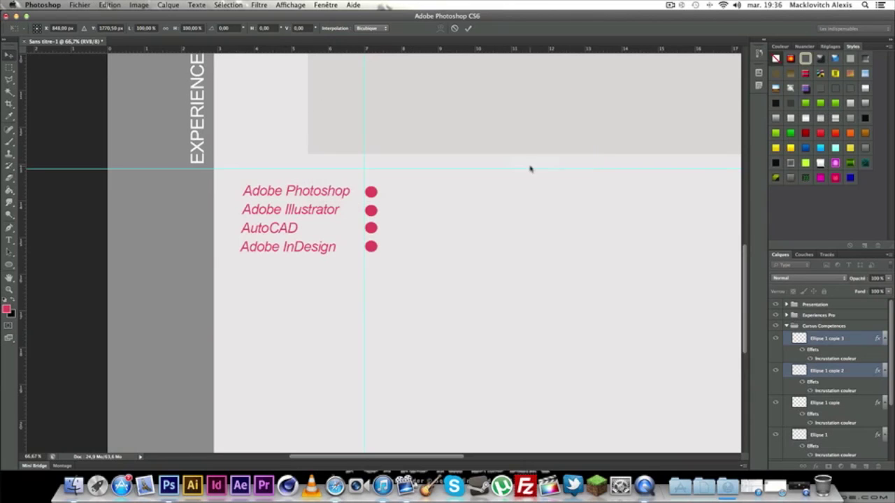
Duplicate the four dot layers and shift the copies right to form the second dot column.
left_click(839, 440, "shift")
right_click(846, 436)
left_click(858, 339)
right_click(857, 345)
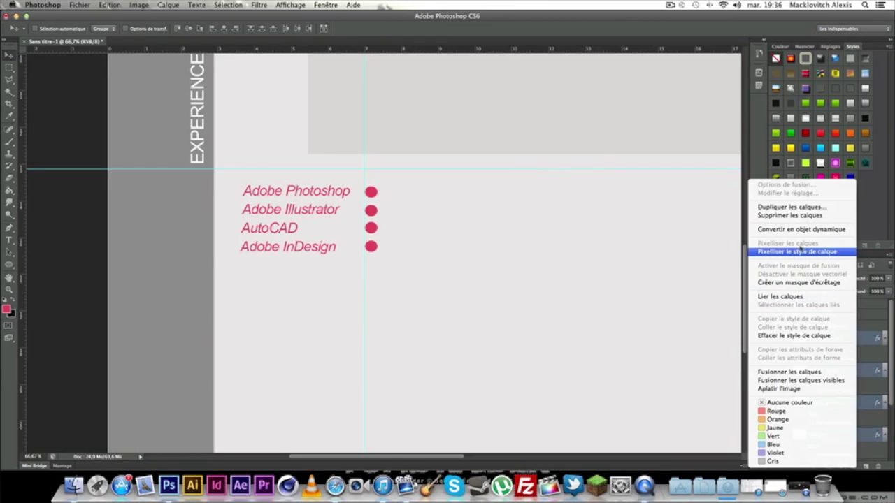
left_click(797, 209)
left_click(535, 203)
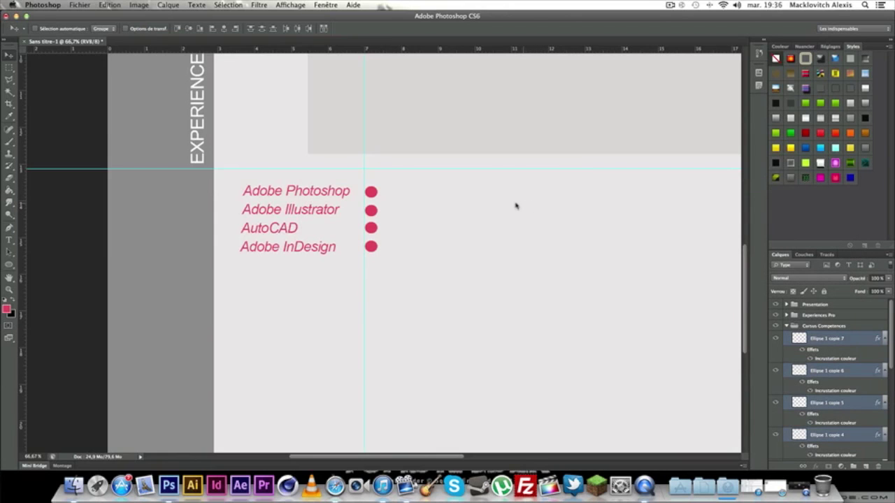
key("super+t")
left_click_drag(372, 209, 391, 209)
left_click(9, 56)
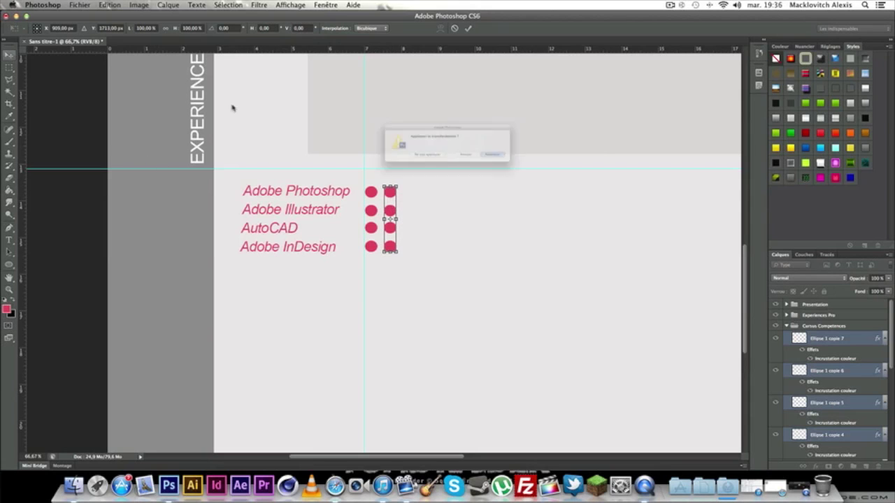
left_click(535, 163)
Duplicate that dot column and move the copy right into a third column.
right_click(872, 344)
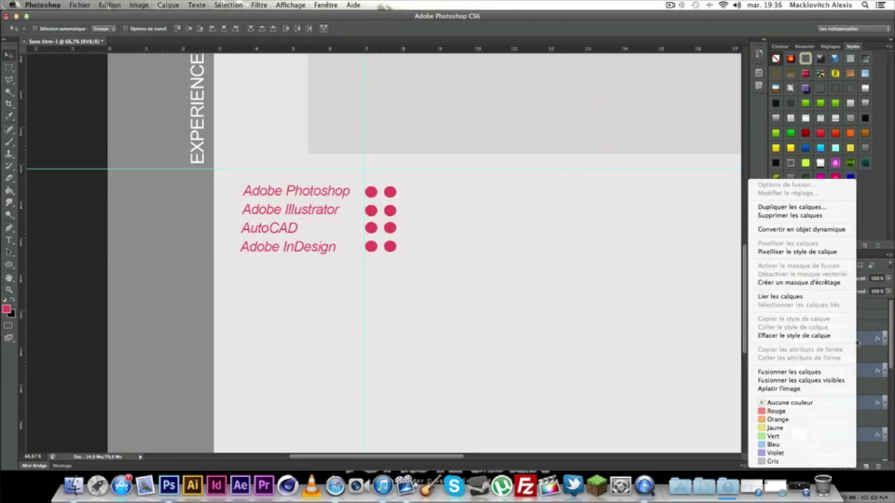
left_click(814, 209)
left_click(532, 200)
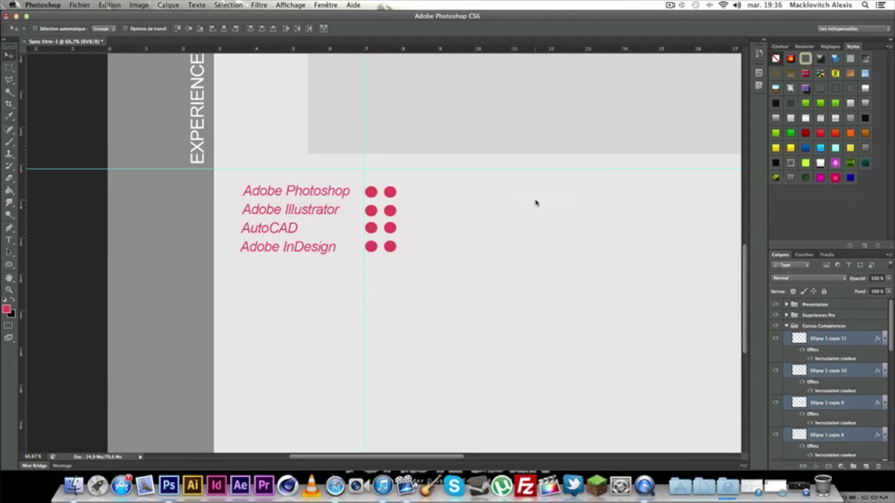
key("ctrl+t")
left_click_drag(392, 212, 411, 212)
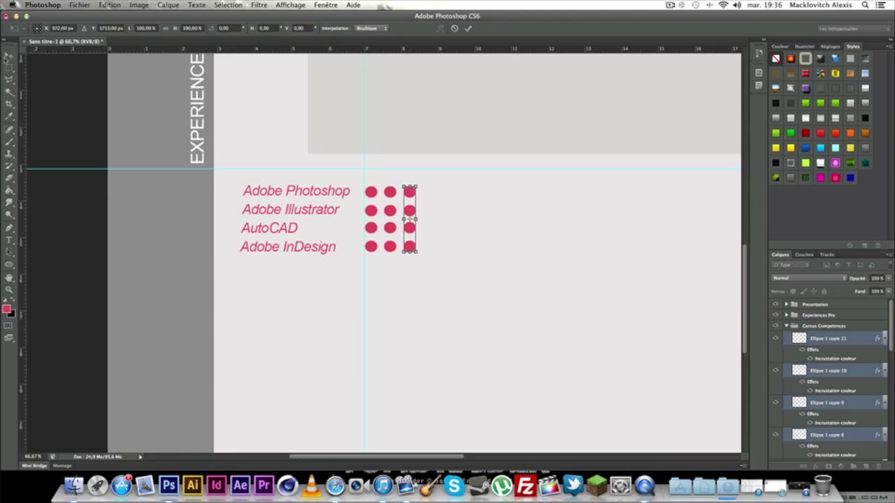
left_click(9, 56)
left_click(535, 165)
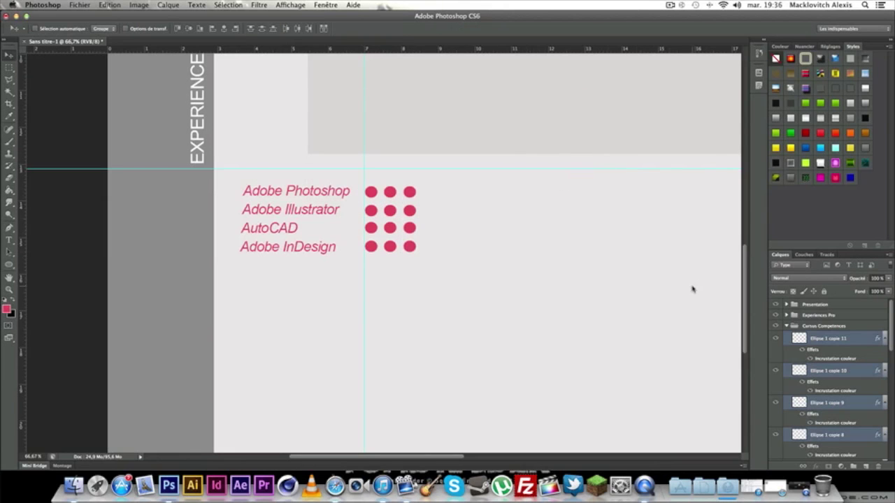
Duplicate one dot and place it as the fourth dot in the Adobe Photoshop row.
left_click(855, 345)
right_click(860, 341)
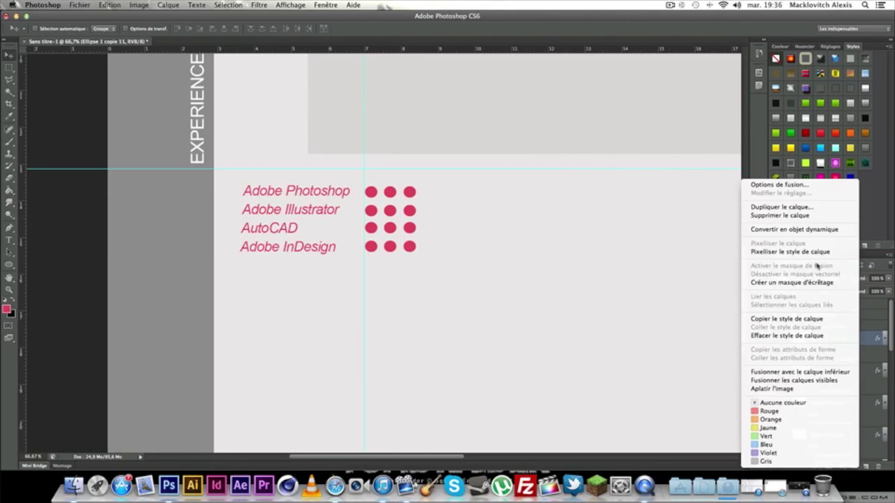
left_click(798, 203)
left_click(535, 202)
key("super+t")
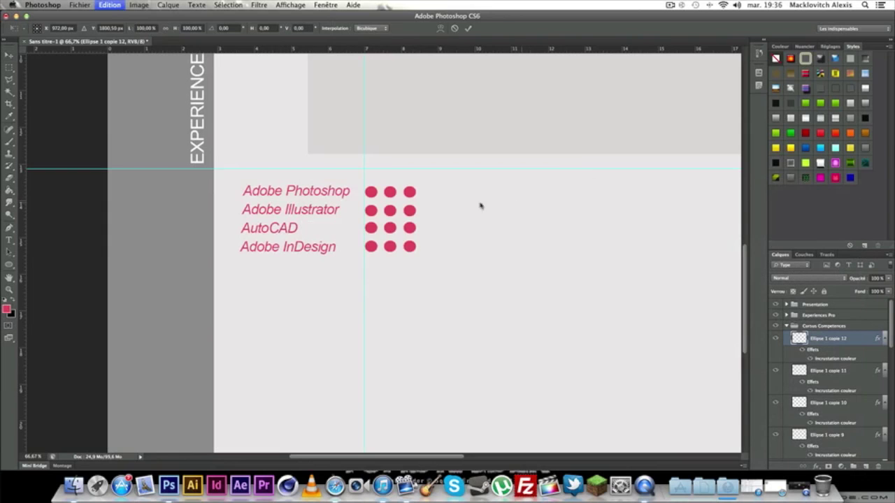
left_click_drag(410, 246, 426, 192)
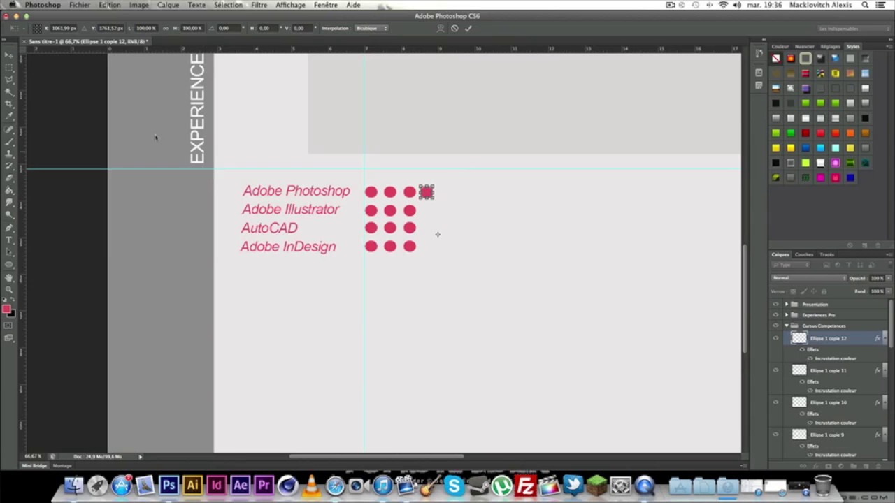
left_click(9, 55)
left_click(547, 168)
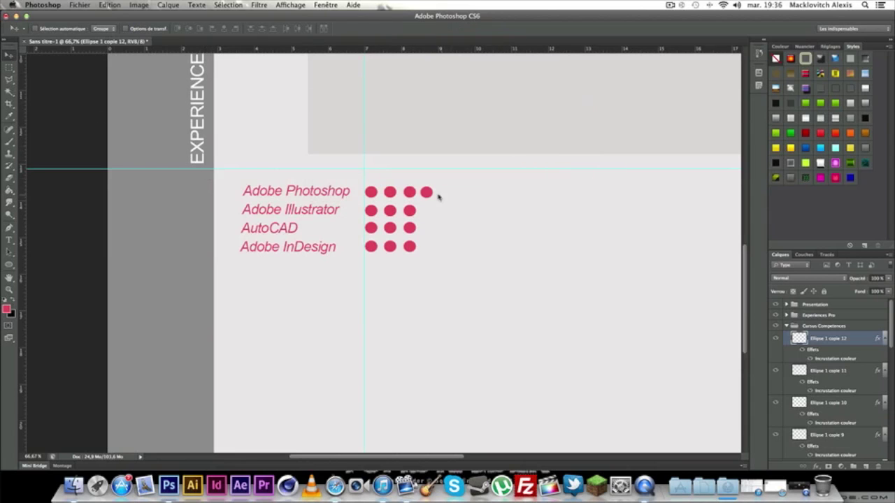
left_click_drag(425, 194, 457, 183)
Zoom in and add a fourth dot to the Adobe Illustrator row from a duplicated dot.
key("super+plus")
key("super+plus")
scroll(538, 213, "up", 3)
scroll(538, 213, "right", 2)
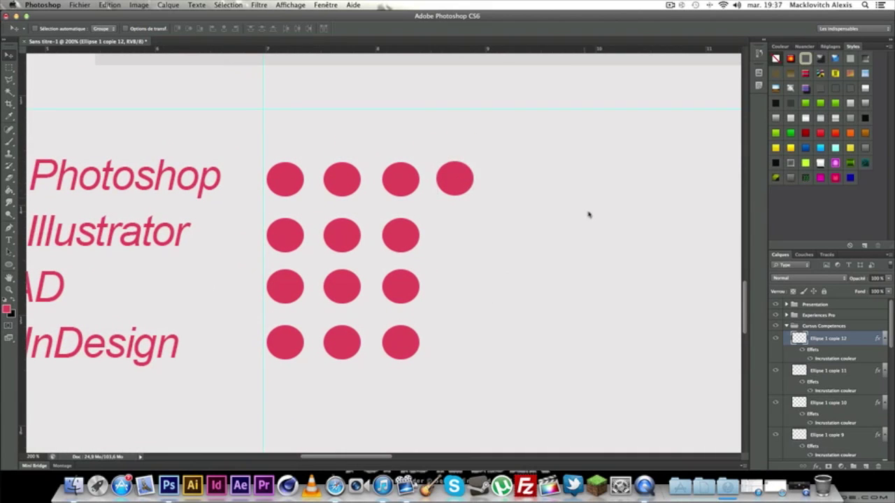
right_click(845, 336)
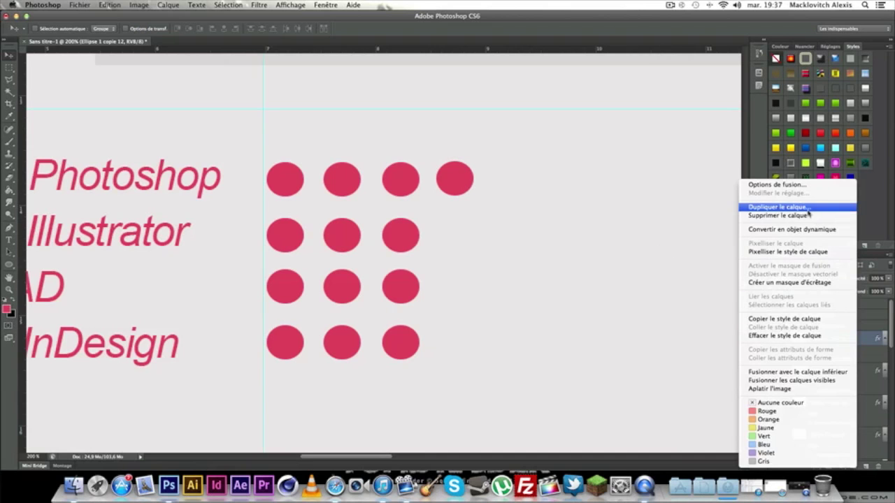
left_click(775, 207)
left_click(561, 203)
key("super+t")
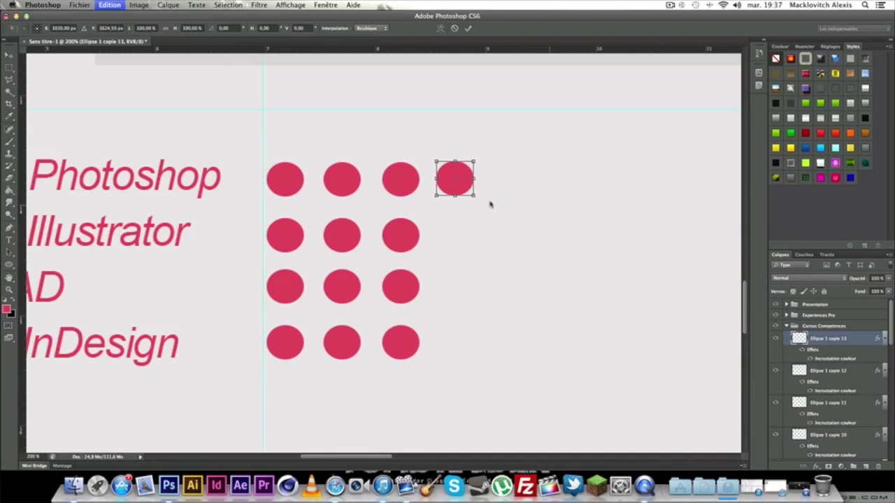
left_click_drag(466, 192, 467, 238)
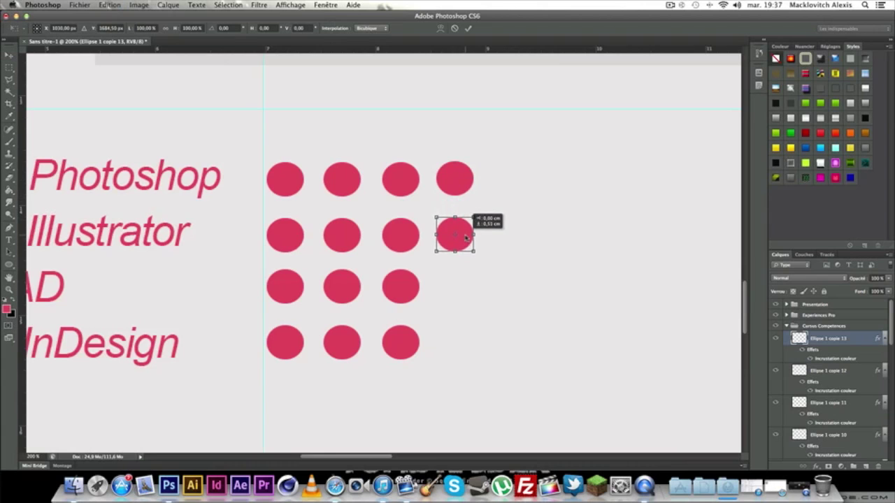
left_click(8, 55)
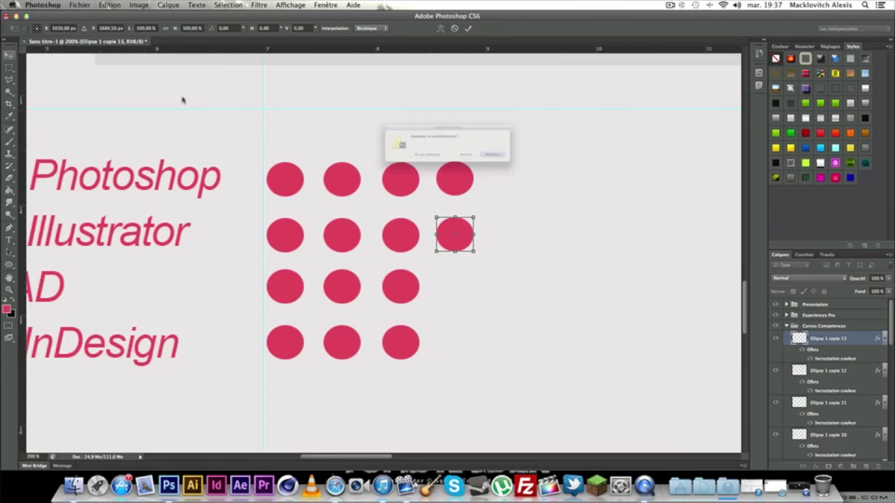
left_click(535, 165)
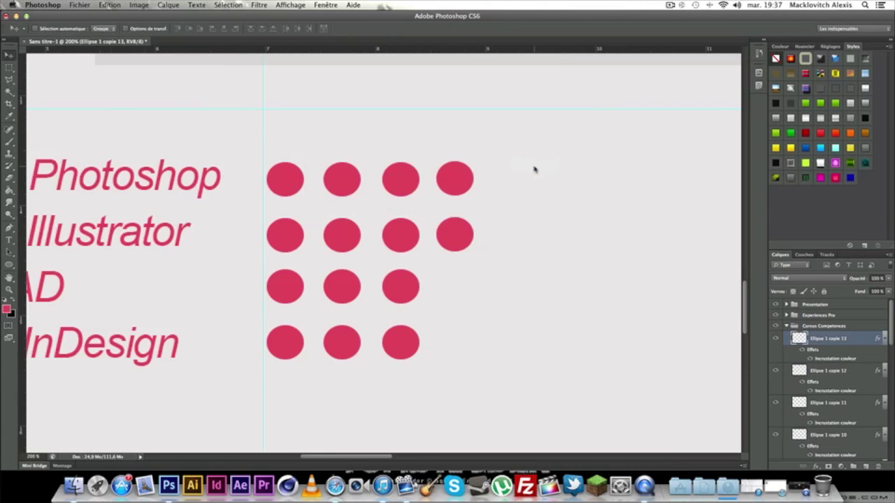
Duplicate the latest dot into Adobe Photoshop's fifth spot, then zoom back out.
right_click(875, 343)
left_click(783, 203)
left_click(546, 203)
key("super+t")
left_click_drag(461, 239, 508, 184)
key("Return")
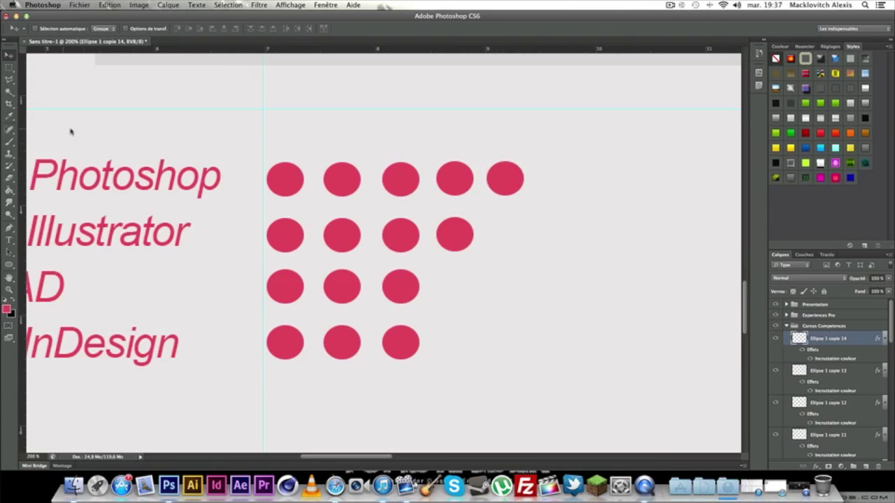
key("super+minus")
key("super+minus")
key("super+minus")
key("super+minus")
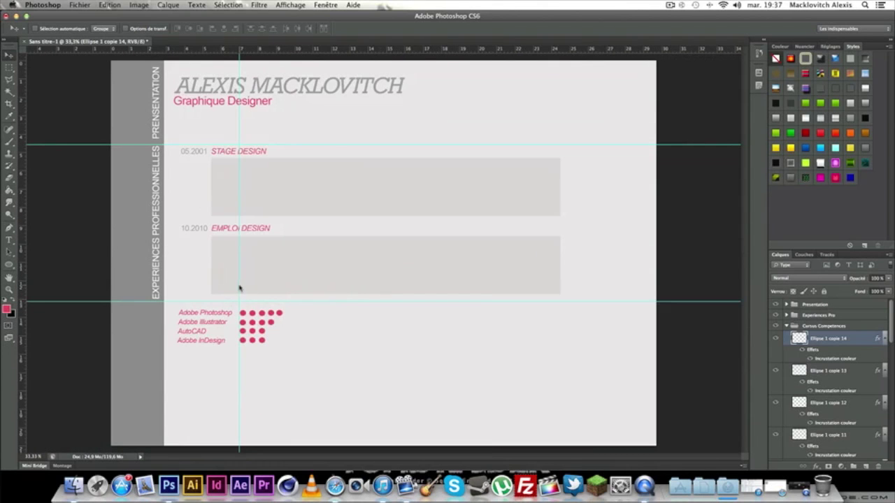
Remove the vertical guide and create a new group named Eval in Cursus Competences.
left_click_drag(238, 288, 17, 287)
left_click(853, 467)
double_click(819, 337)
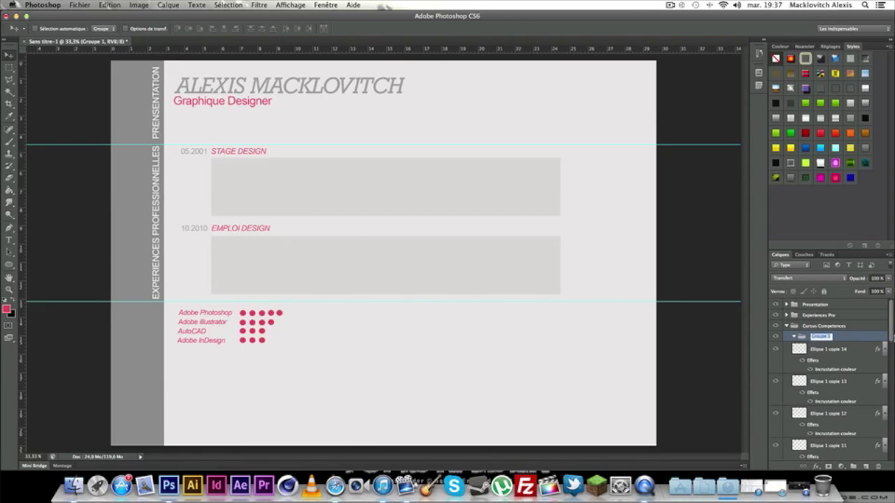
type("L")
key("Return")
Select all the dot layers, gather them under the Eval group, and collapse it.
left_click(860, 350)
scroll(849, 419, "down", 5)
scroll(848, 429, "down", 6)
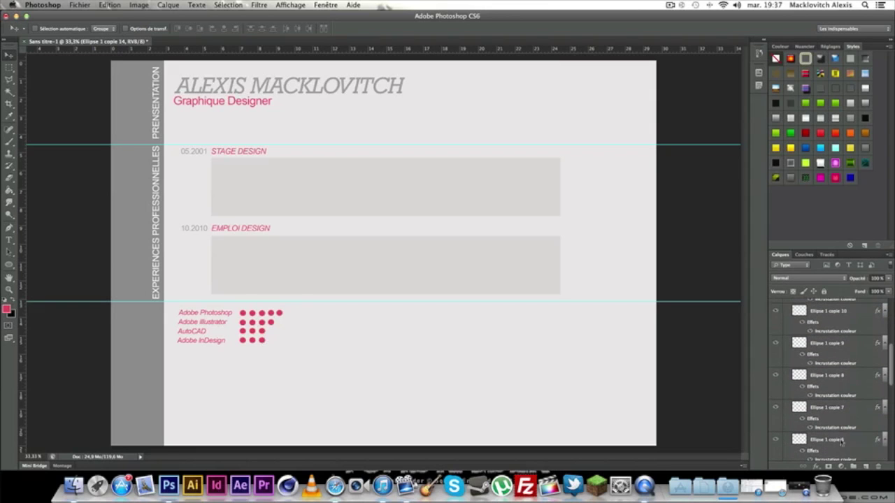
scroll(841, 440, "down", 3)
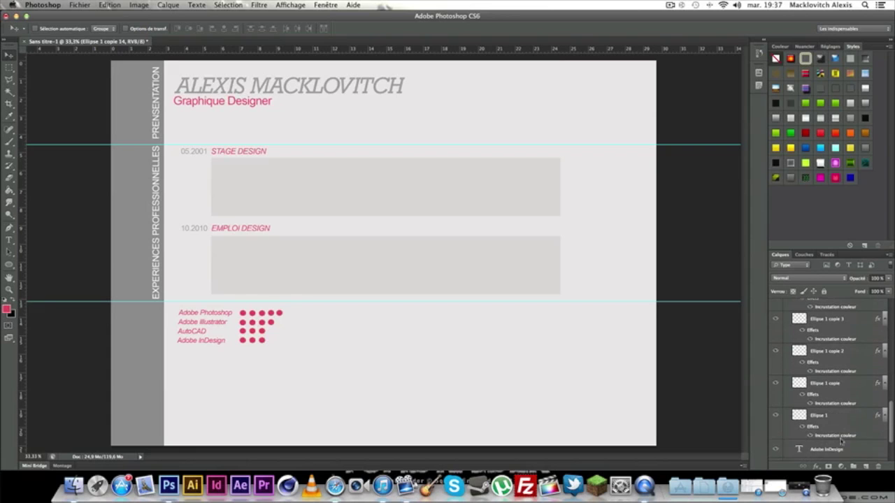
left_click(843, 401)
scroll(850, 400, "up", 6)
scroll(854, 399, "up", 5)
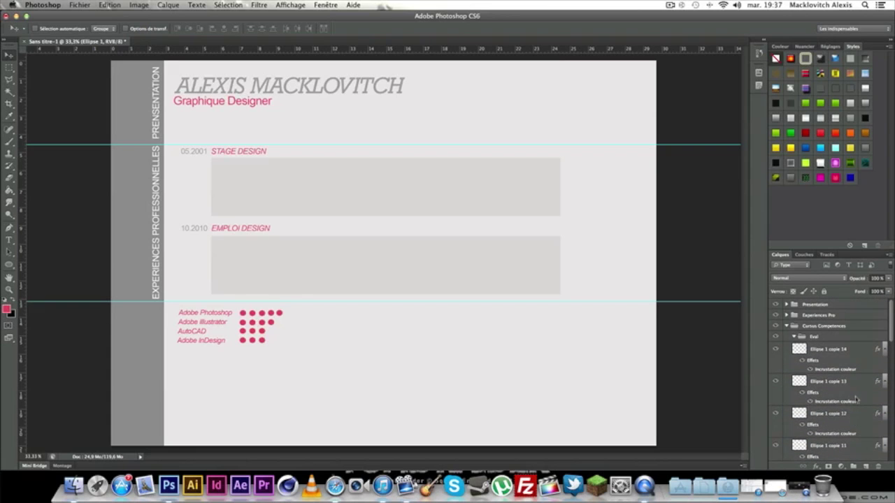
left_click(825, 337)
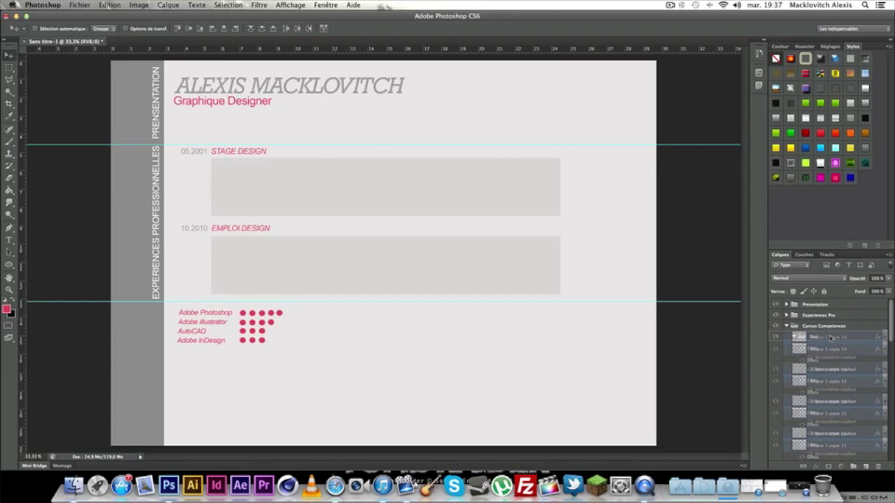
left_click(793, 336)
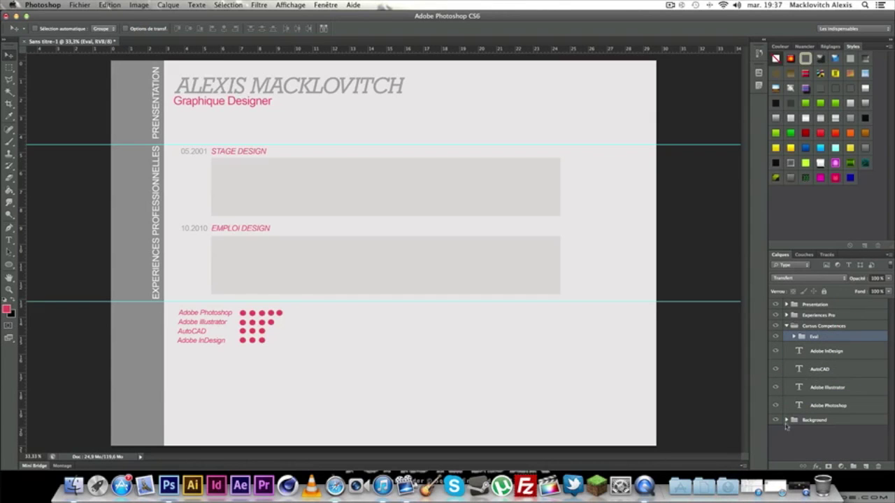
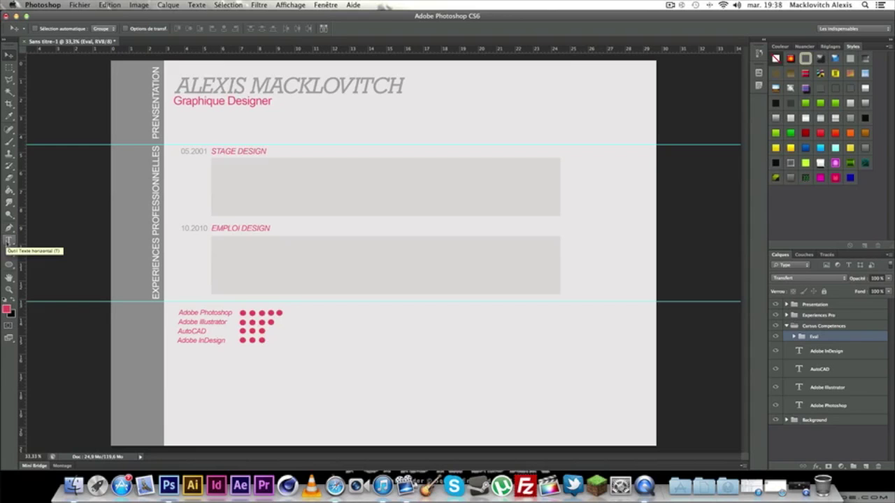
Choose the Line tool with a pink fill, then zoom and pan toward the skill dots.
left_click(8, 241)
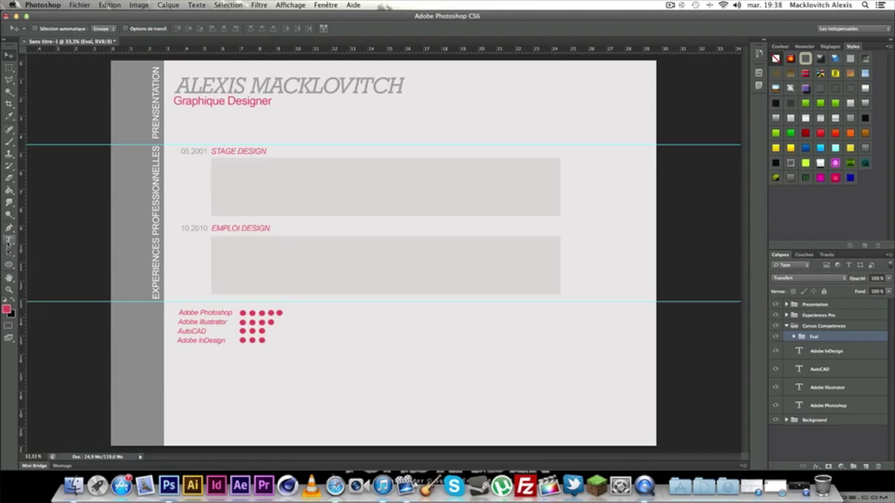
left_click(9, 264)
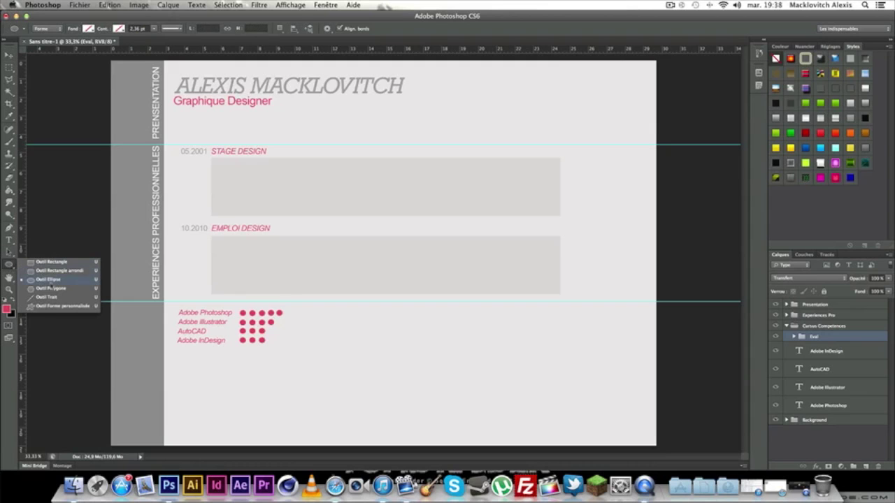
left_click(53, 298)
left_click(88, 29)
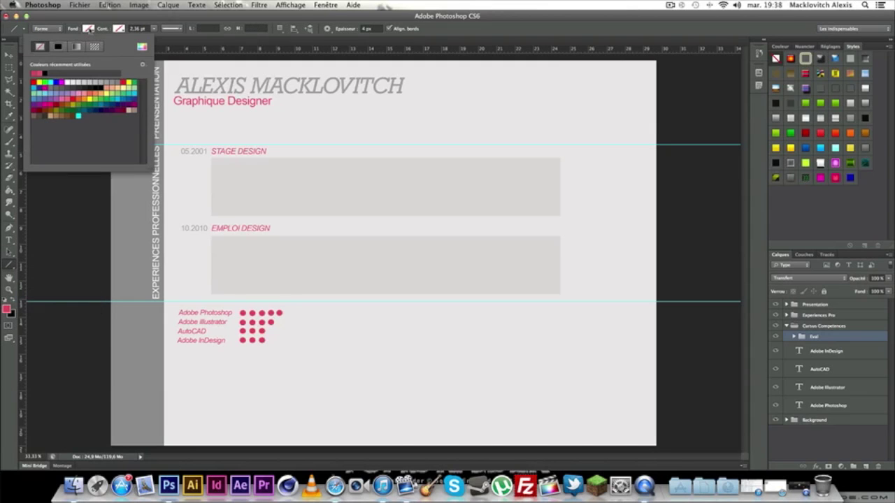
left_click(36, 74)
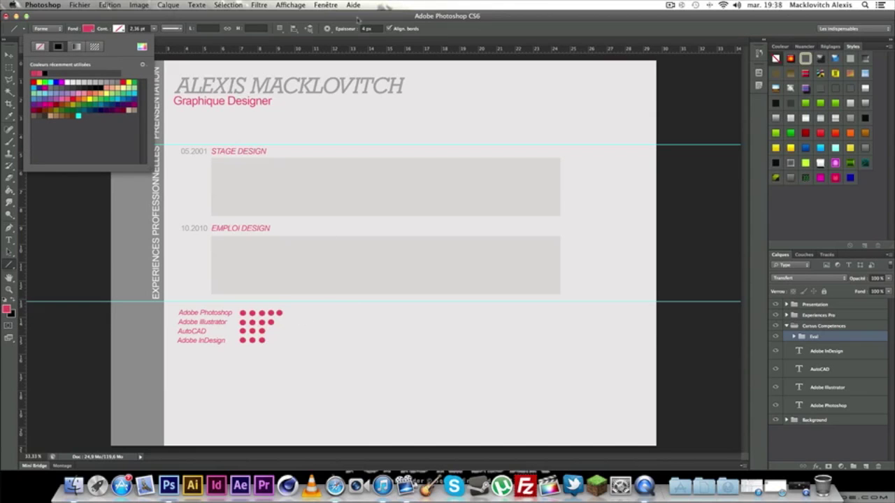
key("Escape")
key("super+plus")
key("super+plus")
key("super+plus")
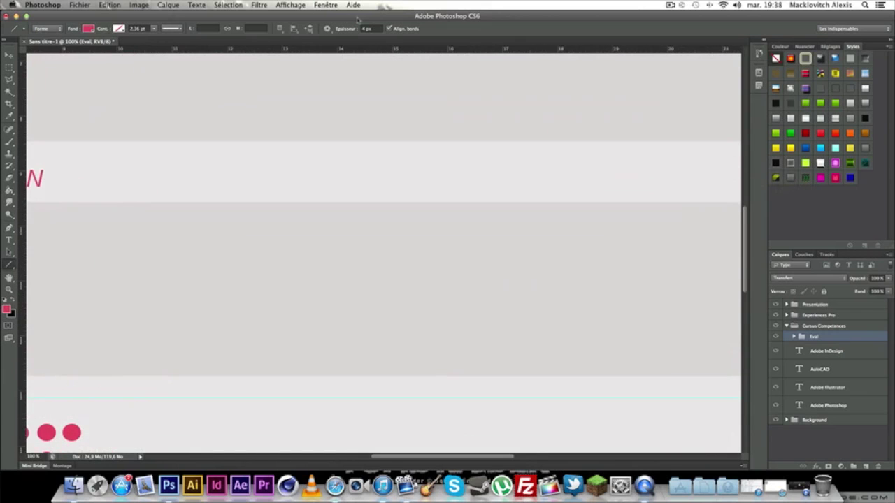
left_click_drag(305, 253, 559, 63)
key("super+minus")
key("super+minus")
key("super+minus")
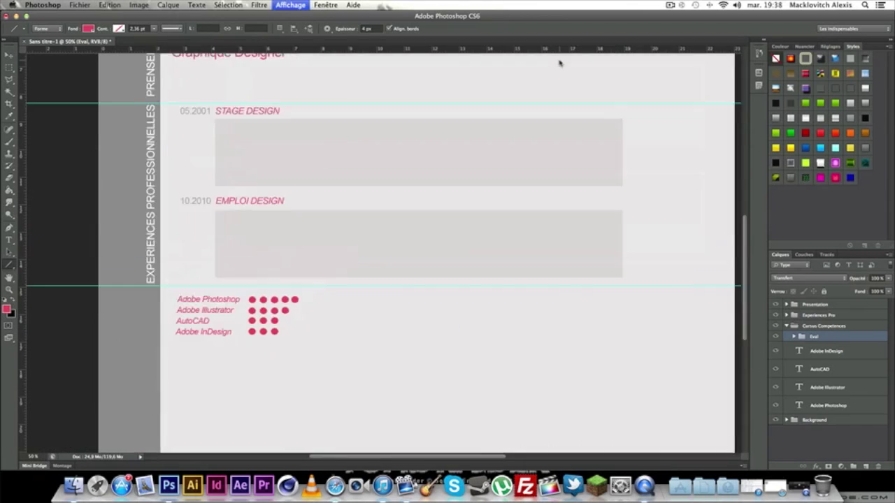
Duplicate the Ellipse 1 copie 14 dot as Ellipse 1 copie 15 and start transforming it.
right_click(840, 359)
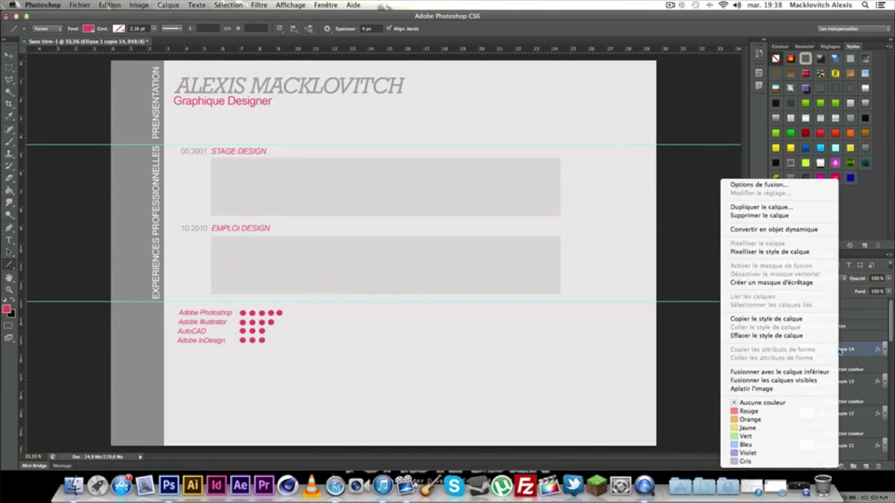
left_click(759, 209)
left_click(543, 199)
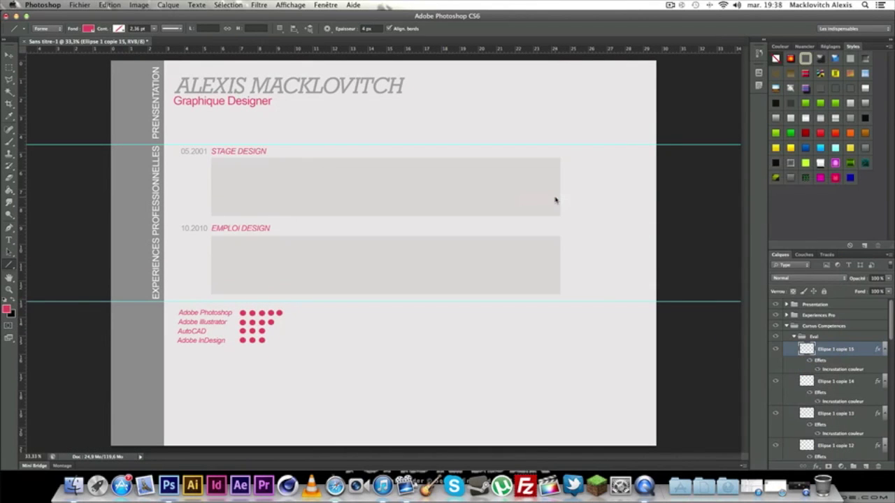
key("super+t")
Move the new dot beside the 05.2001 STAGE DESIGN entry and apply the transform.
key("super+plus")
key("super+plus")
key("super+plus")
key("super+plus")
key("super+plus")
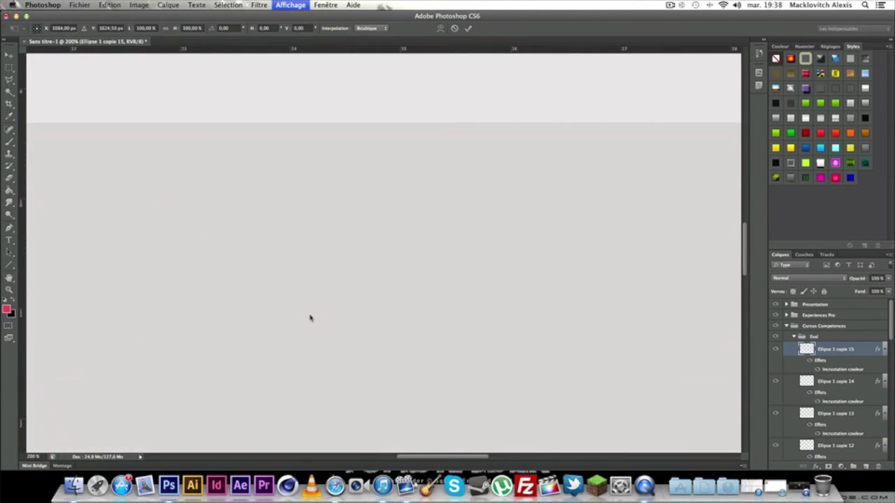
scroll(508, 153, "down", 3)
scroll(340, 344, "left", 10)
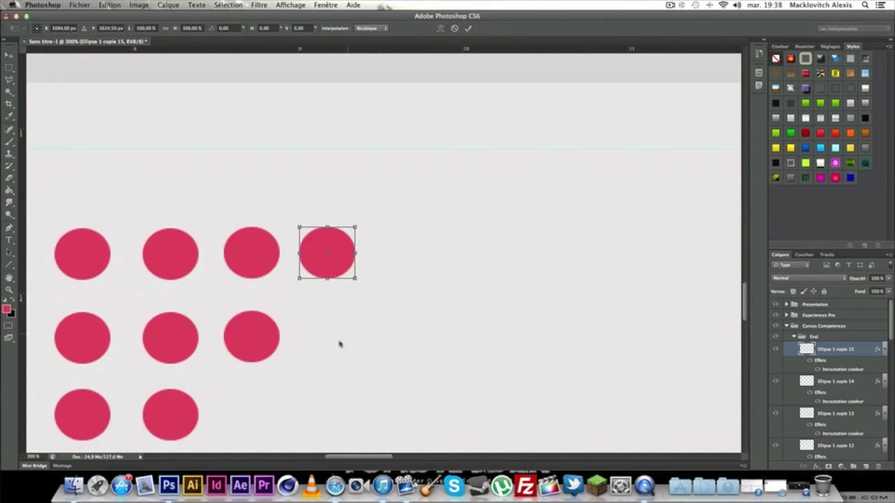
left_click_drag(395, 266, 266, 114)
key("super+minus")
key("super+minus")
key("super+minus")
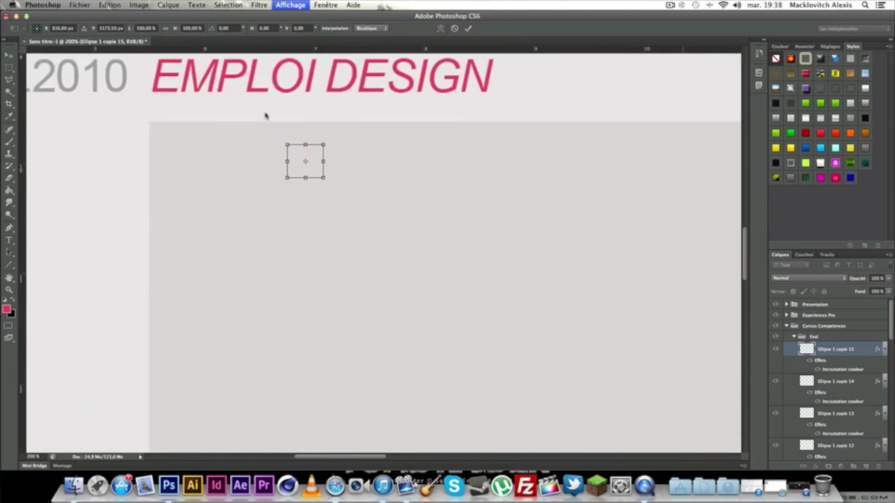
left_click_drag(355, 225, 315, 168)
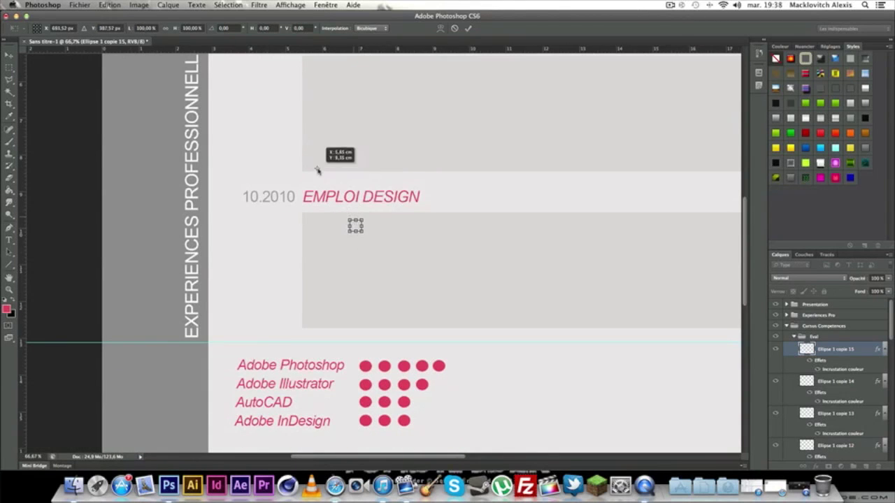
left_click_drag(355, 225, 225, 197)
left_click(8, 55)
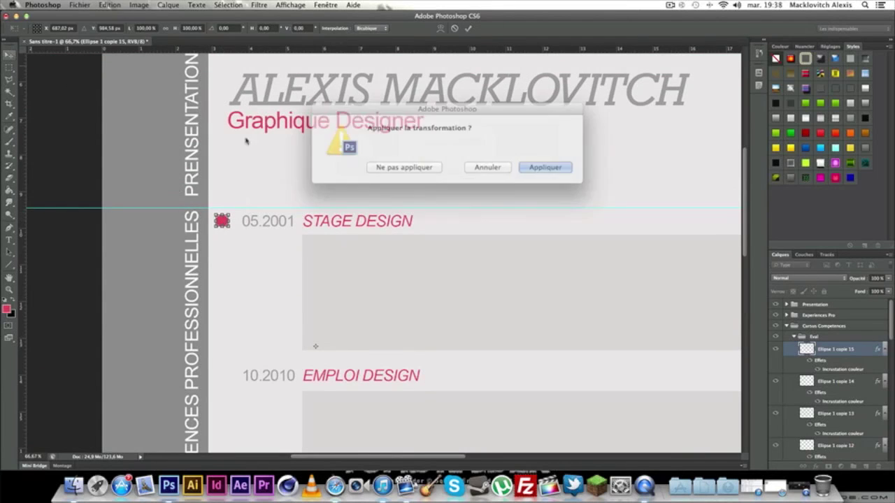
left_click(529, 166)
left_click(16, 265)
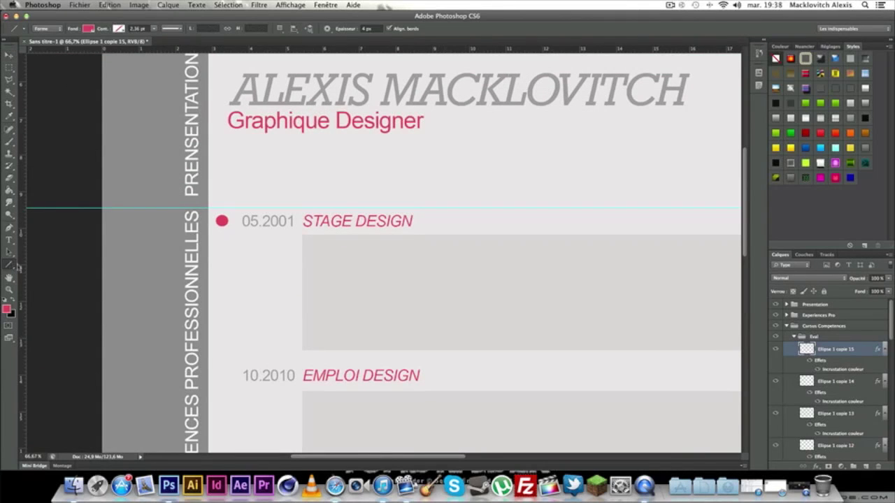
Set the line weight to 1 and draw a vertical line down from the STAGE DESIGN dot.
left_click_drag(413, 457, 381, 459)
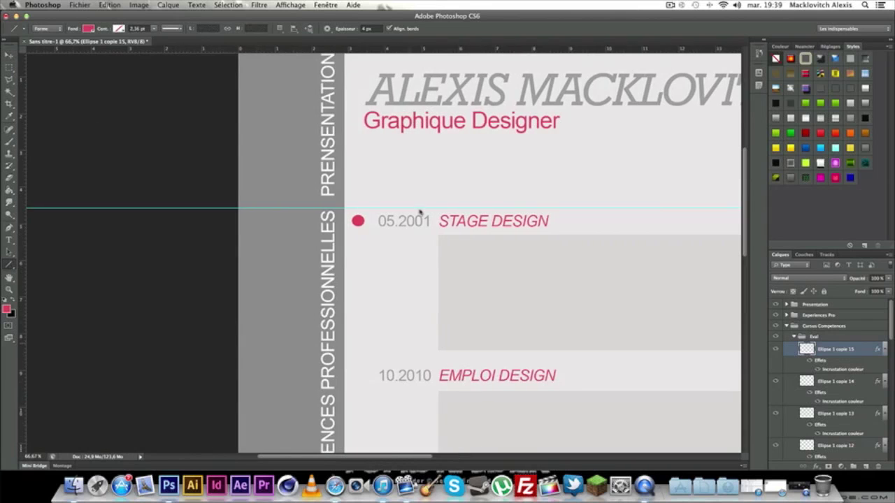
left_click(369, 28)
type("1")
mouse_move(358, 222)
left_mouse_down()
mouse_move(357, 462)
mouse_move(358, 397)
left_mouse_up()
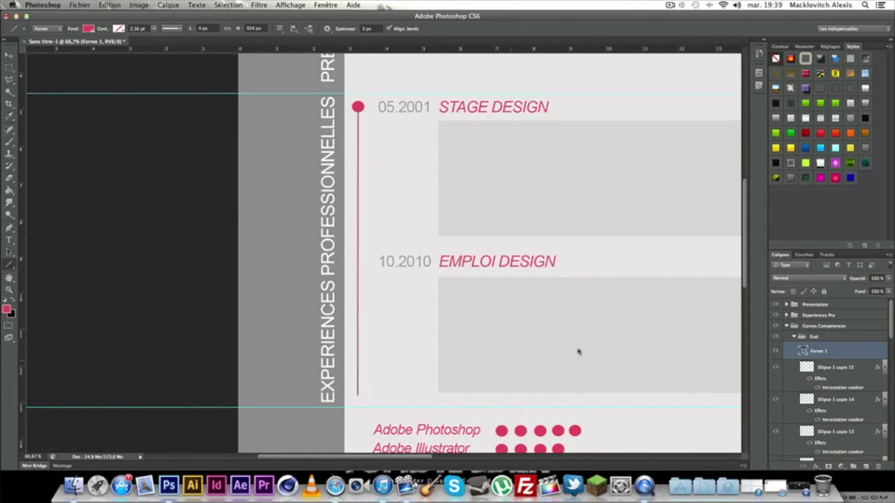
key("super+plus")
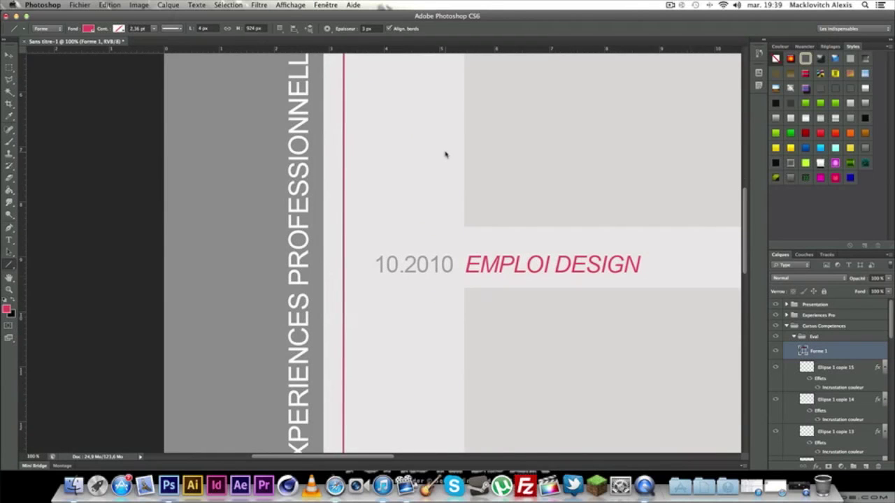
left_click_drag(444, 154, 516, 254)
Rasterize the Forme 1 line layer and zoom to 66.7% on the experience section.
right_click(860, 355)
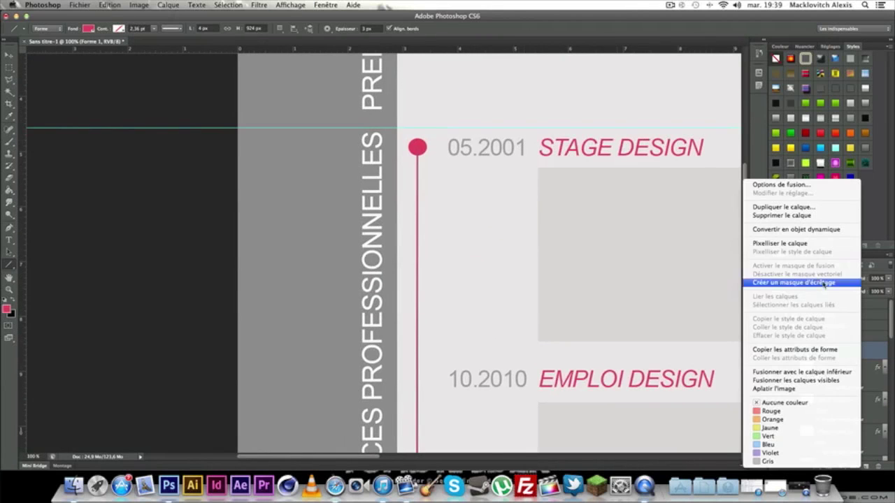
left_click(784, 246)
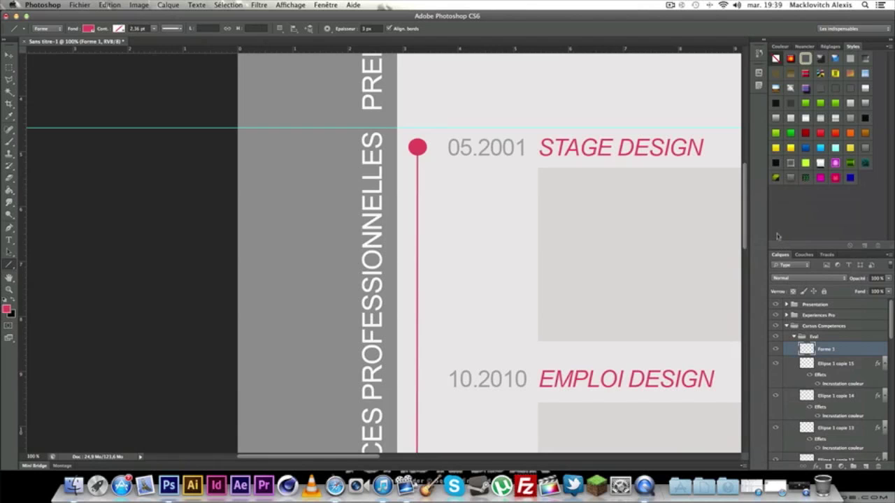
key("super+minus")
key("super+minus")
key("super+minus")
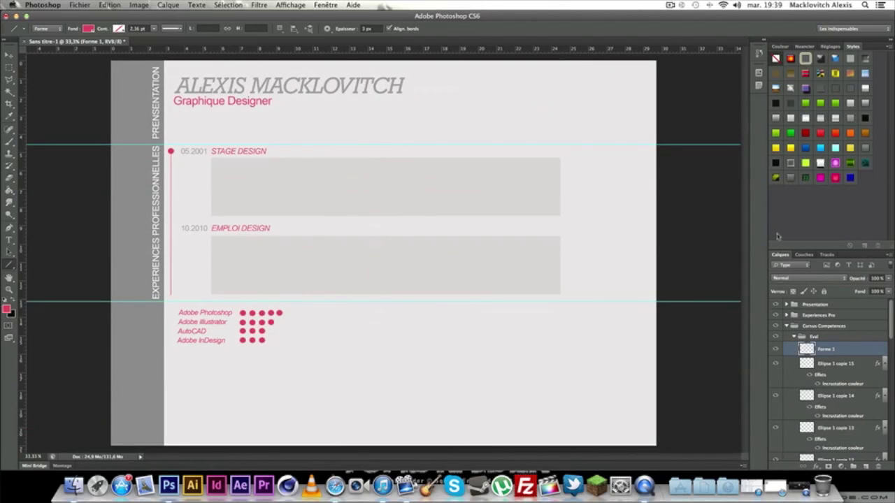
key("super+plus")
key("super+plus")
left_click_drag(349, 249, 632, 231)
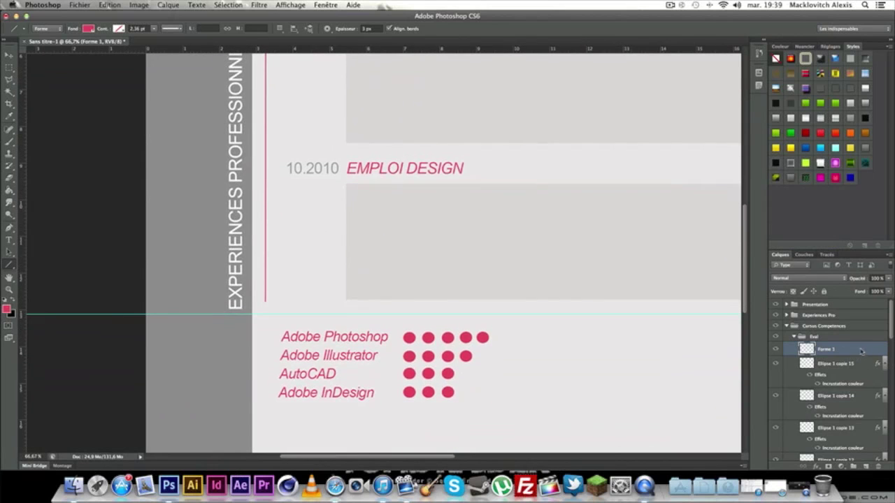
Check the pink line and Ellipse 1 copie 15 dot by toggling their visibility.
left_click(792, 337)
left_click(834, 350)
left_click(775, 349)
left_click(775, 349)
left_click(775, 349)
left_click(775, 349)
scroll(641, 363, "up", 3)
scroll(640, 363, "up", 3)
left_click(774, 363)
Merge the dot and line, name the layer 'Line', and move it into Experiences Pro.
right_click(848, 366)
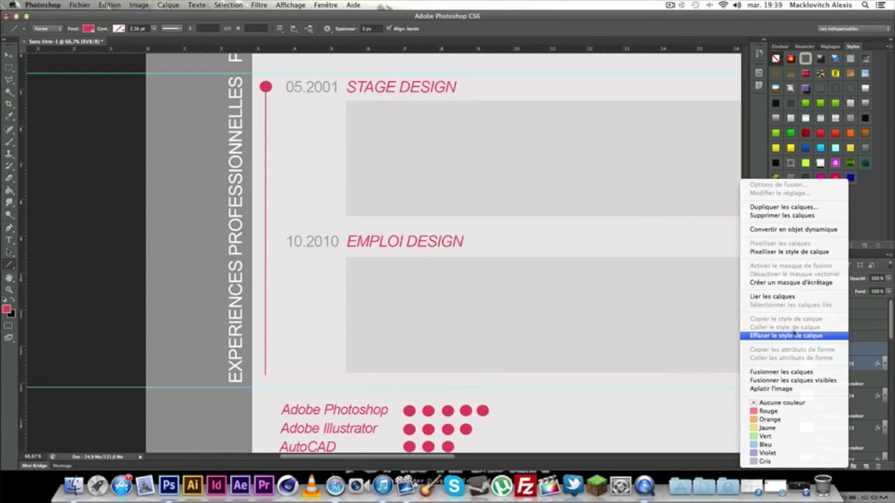
left_click(792, 372)
double_click(827, 350)
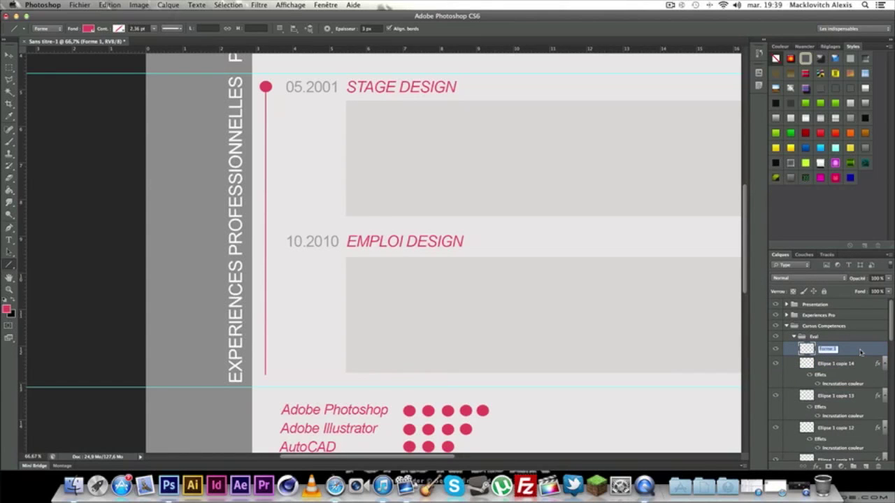
type("Line")
key("Return")
left_click_drag(828, 348, 811, 315)
Collapse the Eval group and select the Adobe InDesign skill layer.
left_click(794, 337)
left_click(794, 337)
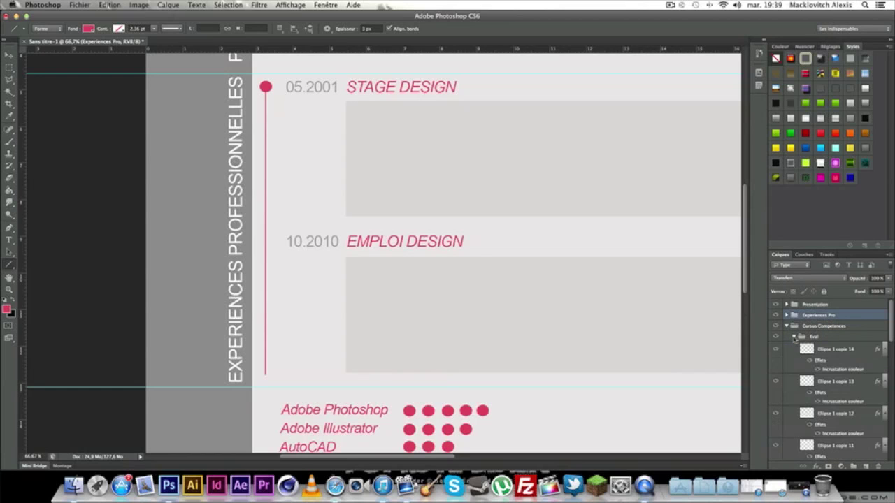
left_click(793, 337)
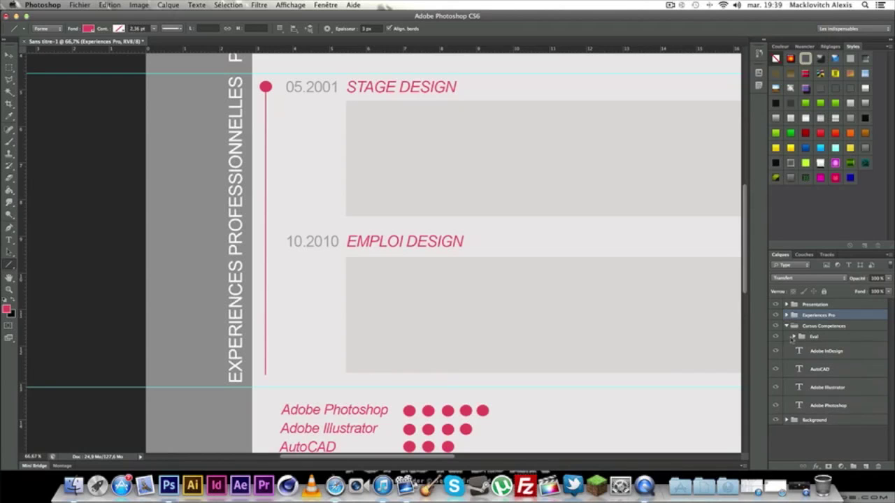
left_click(820, 352)
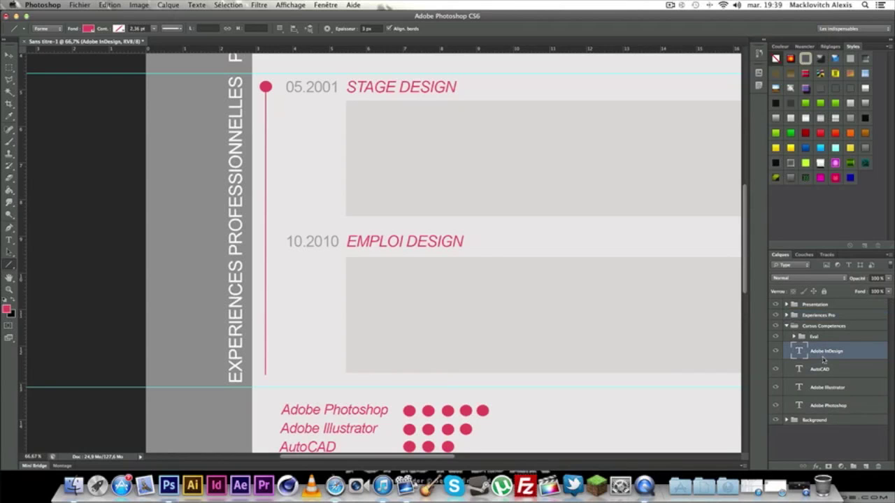
left_click(830, 370, "shift")
left_click(832, 387, "shift")
left_click(832, 404, "shift")
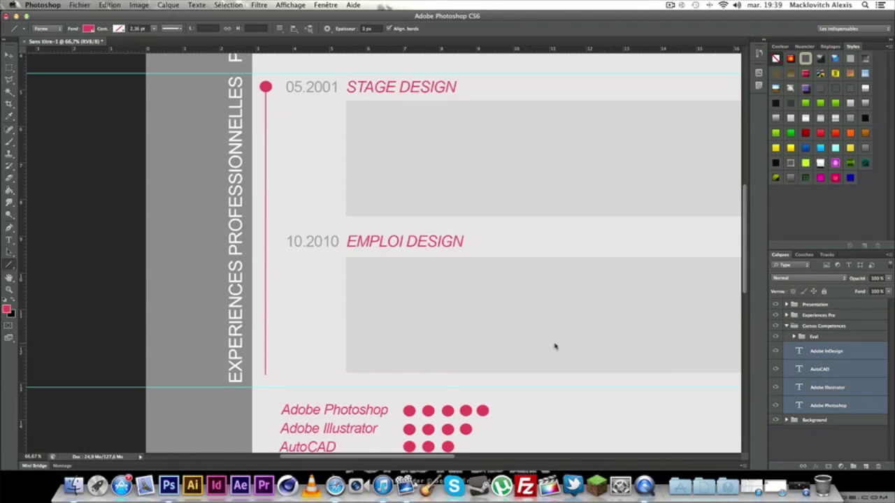
scroll(557, 354, "down", 2)
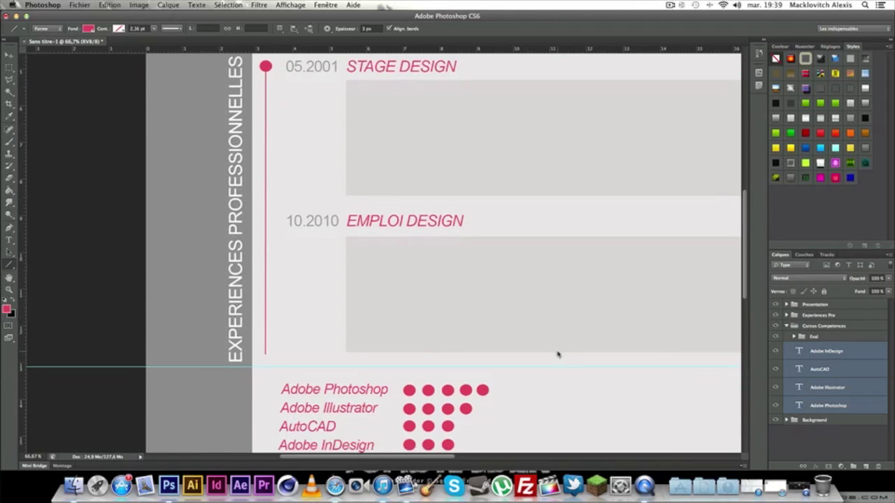
left_click(824, 350)
Duplicate the Ellipse 1 copie 14 dot layer and start transforming the copy.
left_click(794, 336)
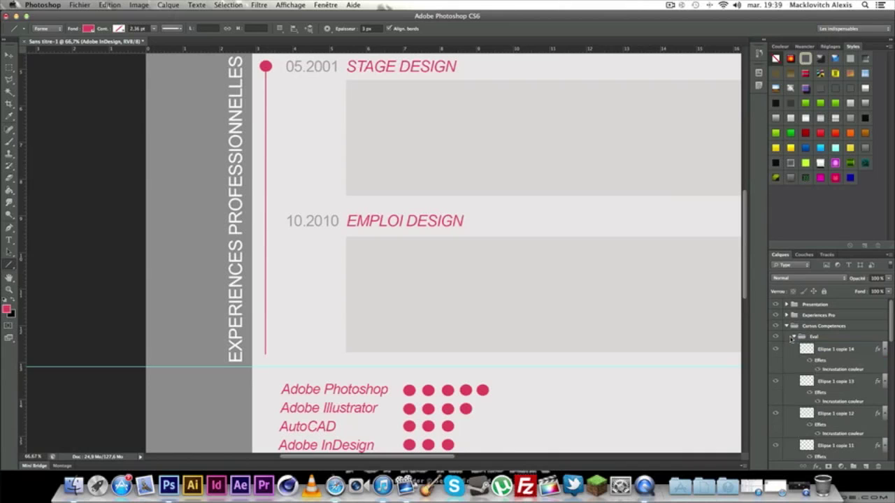
left_click(832, 349)
right_click(836, 349)
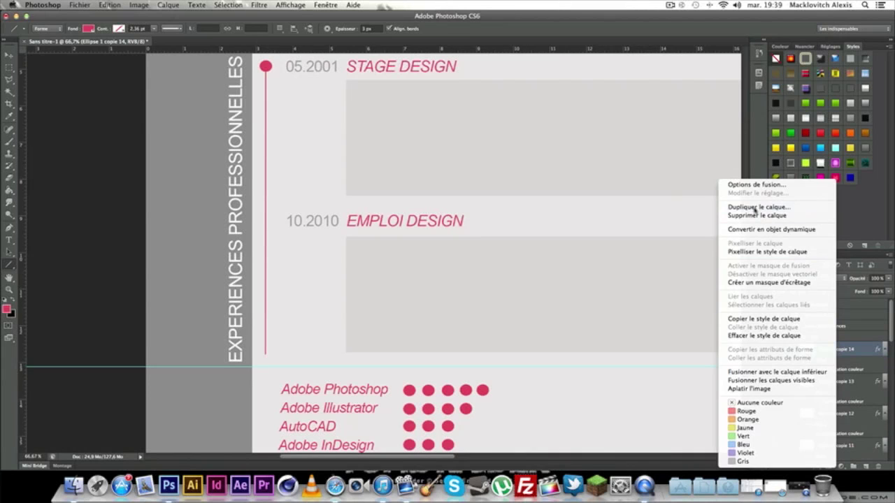
left_click(759, 207)
left_click(537, 201)
key("super+t")
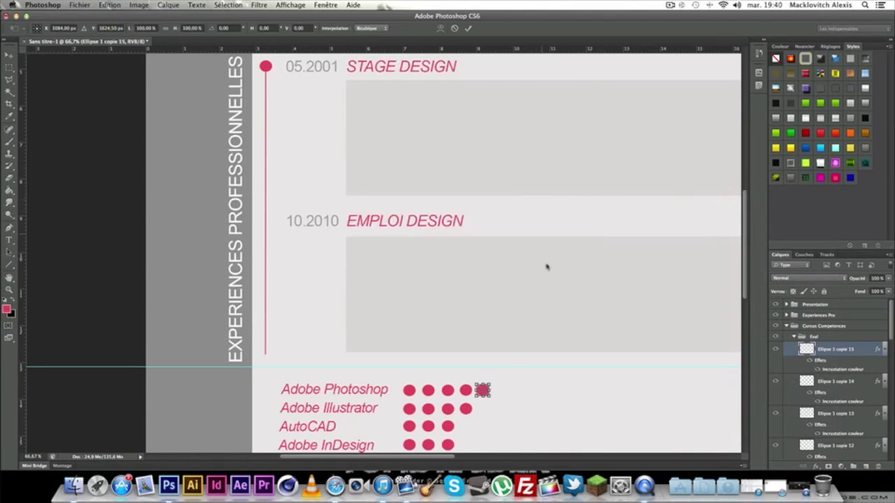
Place the copied dot just left of the Adobe Photoshop label and apply it.
key("super+plus")
key("super+plus")
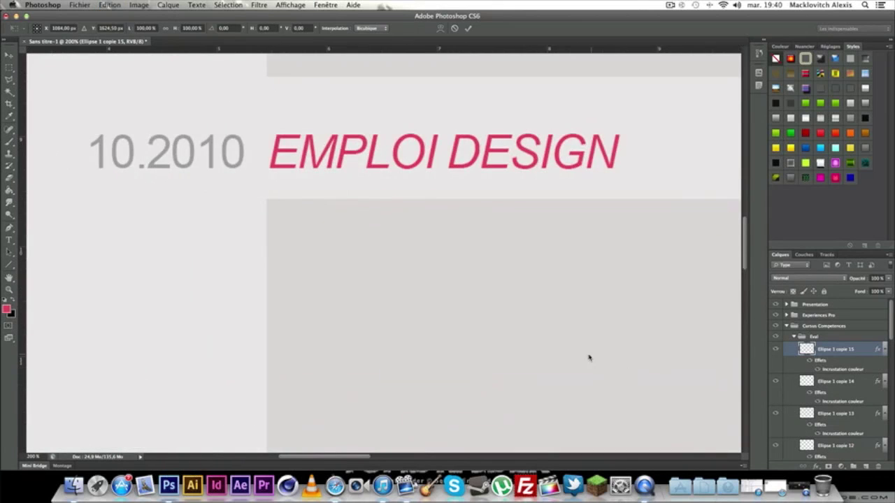
scroll(559, 210, "down", 8)
scroll(579, 285, "down", 3)
left_click_drag(626, 306, 167, 303)
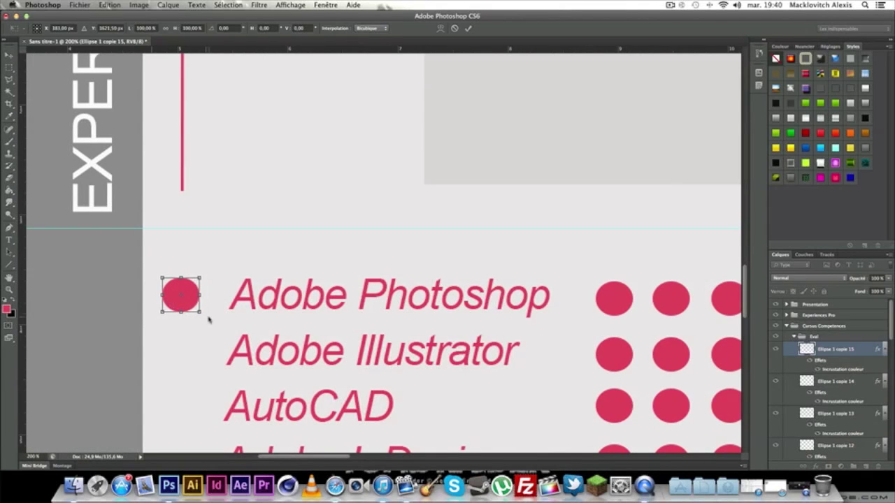
left_click(9, 55)
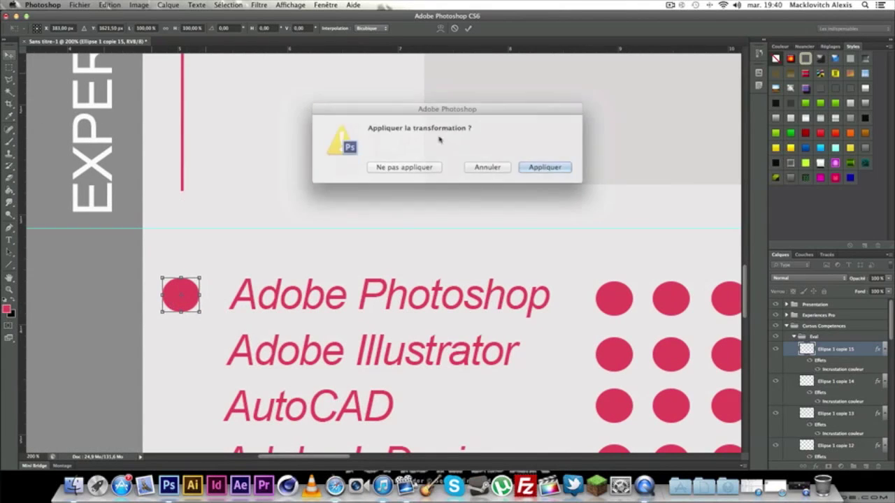
left_click(543, 168)
mouse_move(182, 296)
left_mouse_down()
mouse_move(235, 297)
mouse_move(183, 297)
left_mouse_up()
key("super+minus")
key("super+minus")
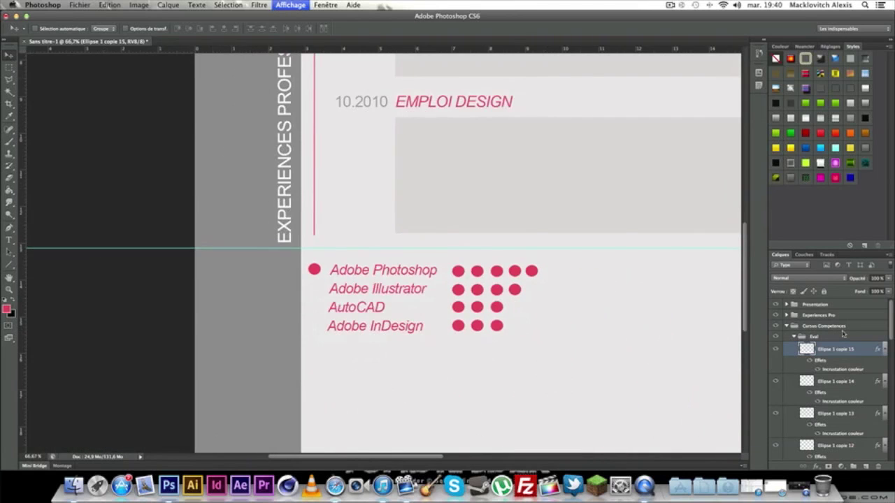
key("super+minus")
key("super+minus")
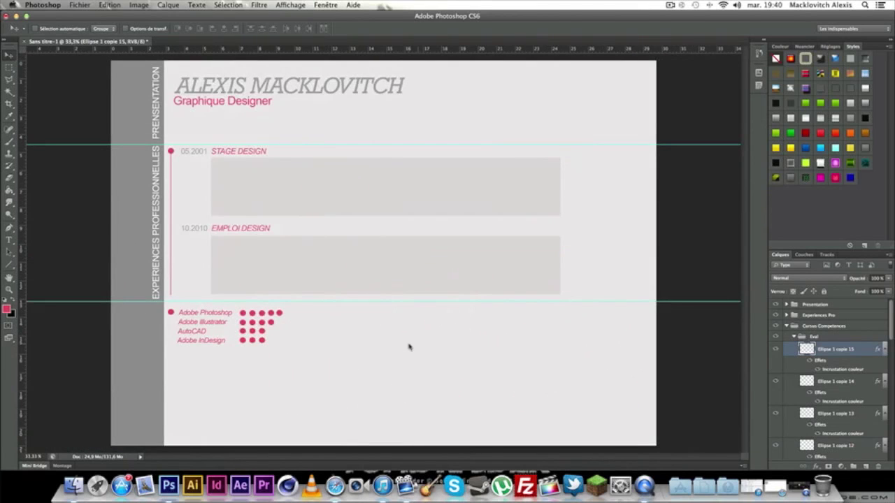
Draw a vertical pink line from the Adobe Photoshop dot down to the Adobe InDesign row.
key("super+plus")
key("super+plus")
left_click_drag(223, 321, 585, 214)
left_click(9, 265)
key("super+plus")
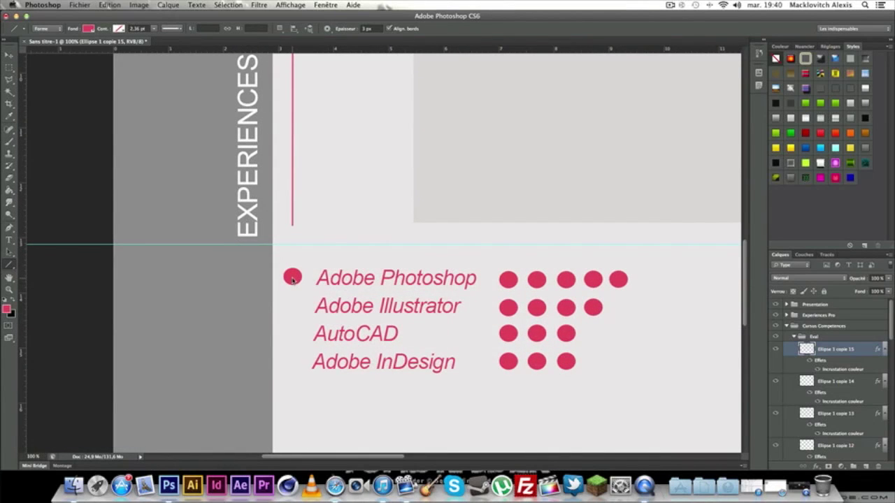
left_click_drag(293, 279, 293, 372)
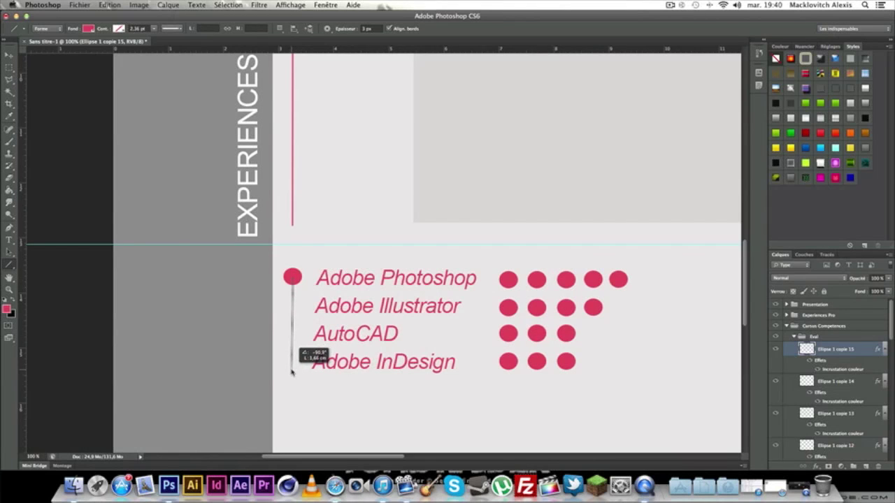
left_click_drag(292, 372, 293, 371)
Rasterize the Forme 1 line layer and zoom out to the whole page.
right_click(879, 360)
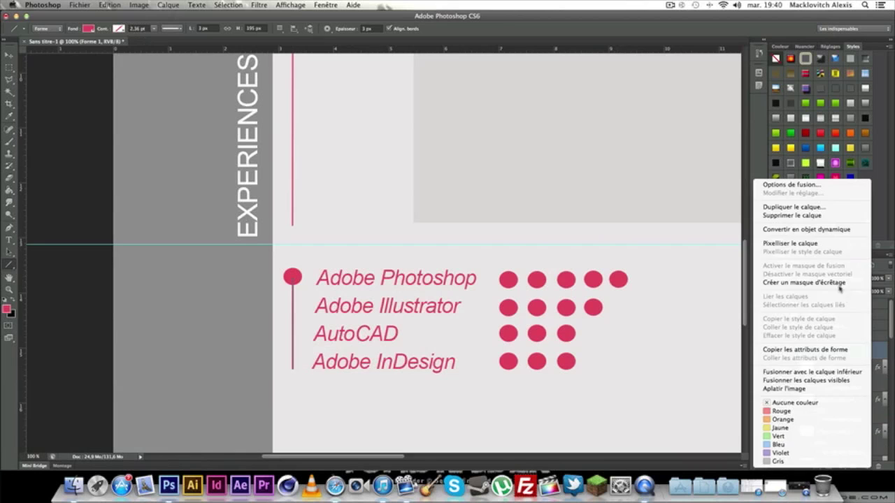
left_click(816, 245)
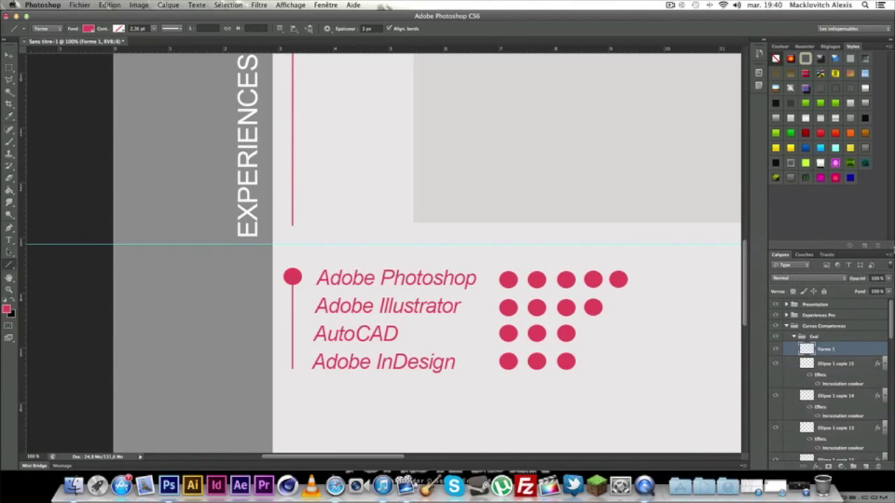
key("super+minus")
key("super+minus")
key("super+minus")
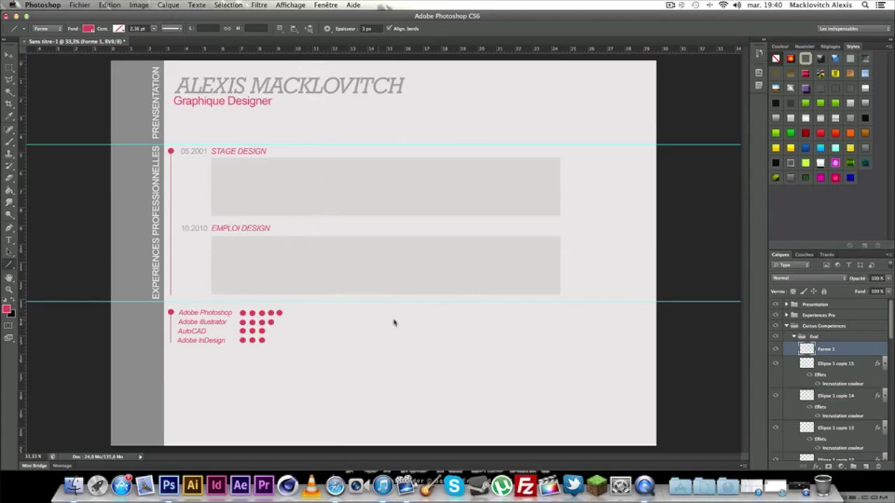
Merge the skills dot and its line into one layer, then duplicate it.
left_click(840, 361, "shift")
right_click(846, 361)
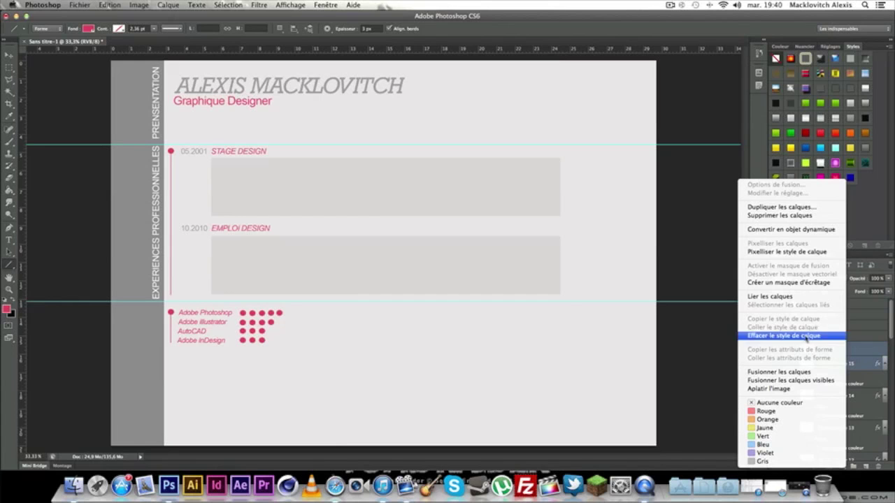
left_click(779, 372)
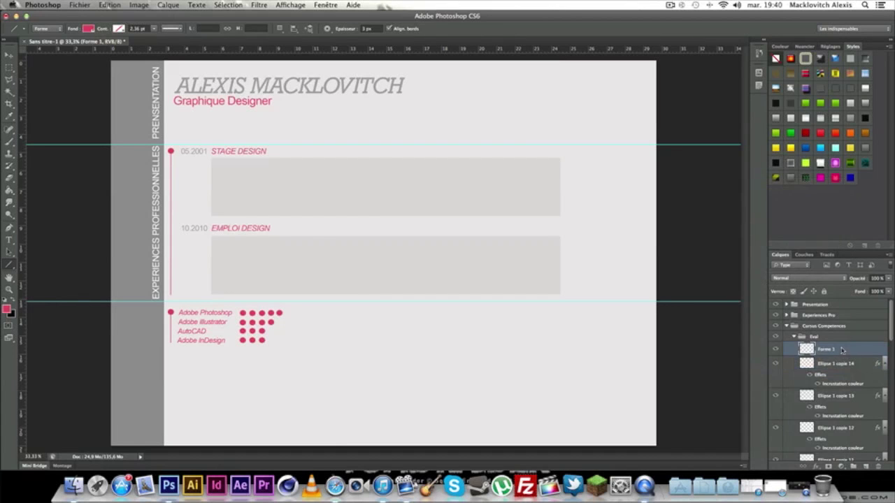
right_click(841, 348)
left_click(754, 204)
right_click(846, 350)
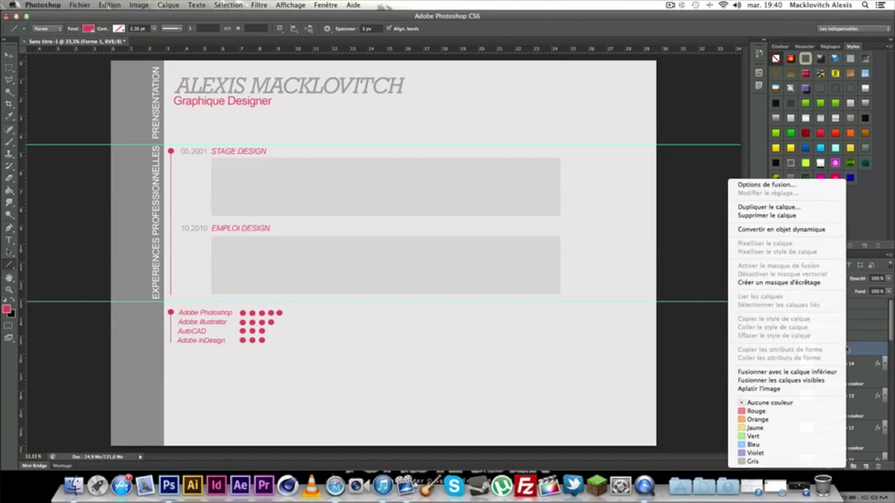
left_click(768, 207)
key("Return")
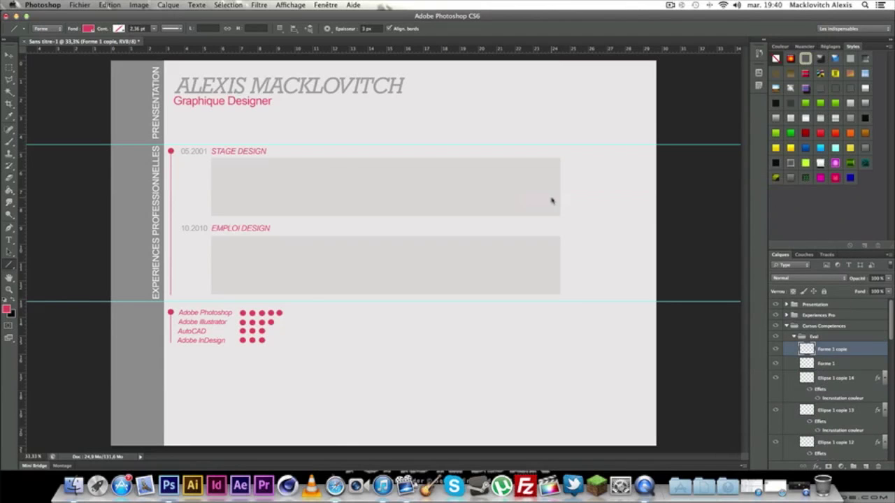
Move the Forme 1 copie marker to the right of the skill dots and apply.
key("super+t")
left_click_drag(171, 323, 301, 322)
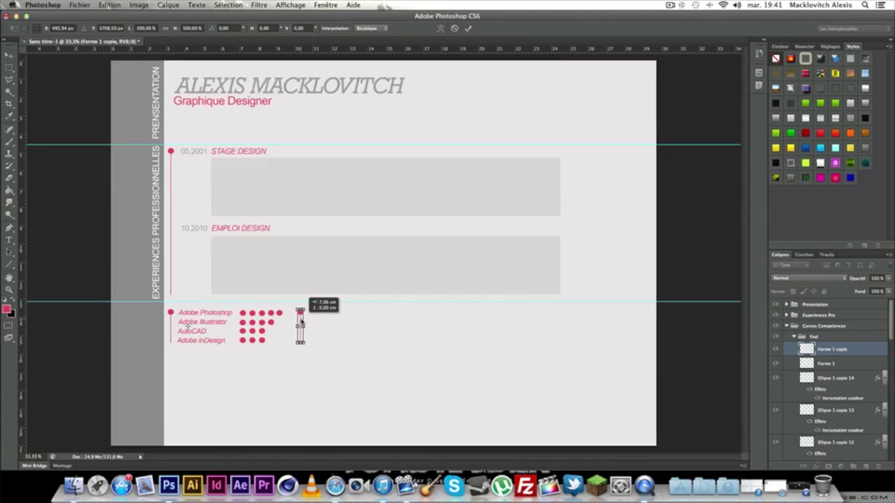
left_click(9, 55)
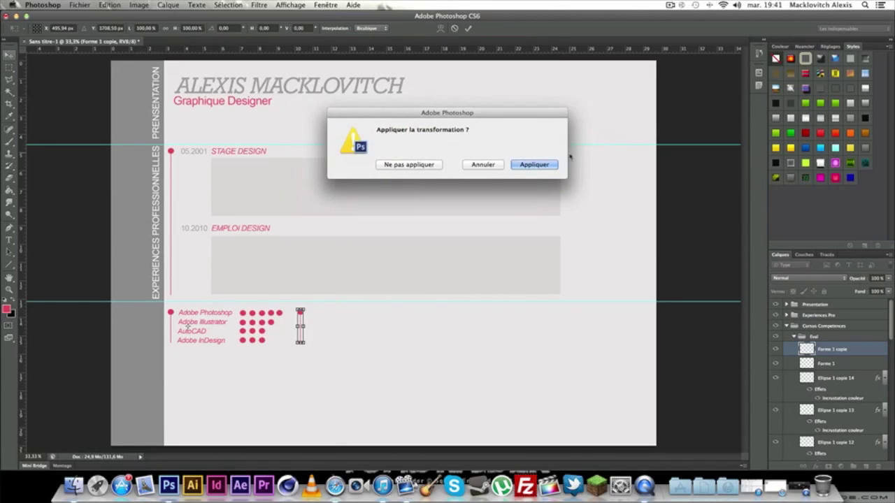
left_click(541, 165)
key("super+plus")
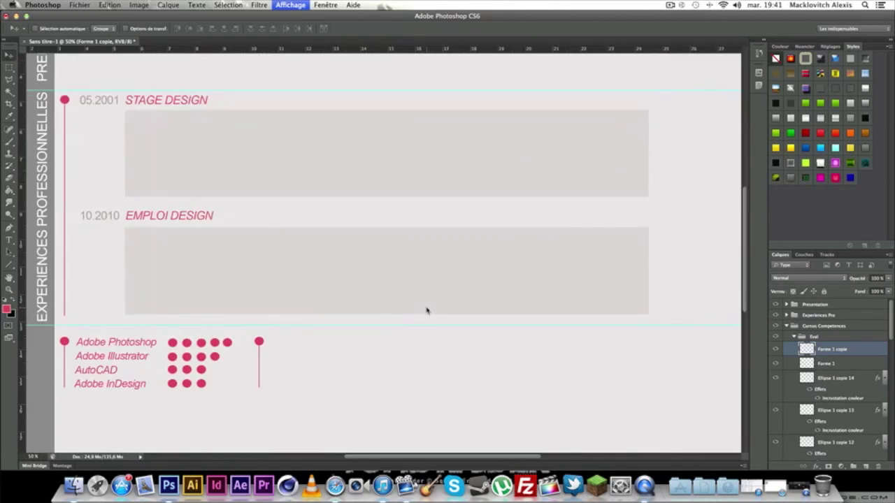
key("super+plus")
left_click_drag(399, 304, 603, 206)
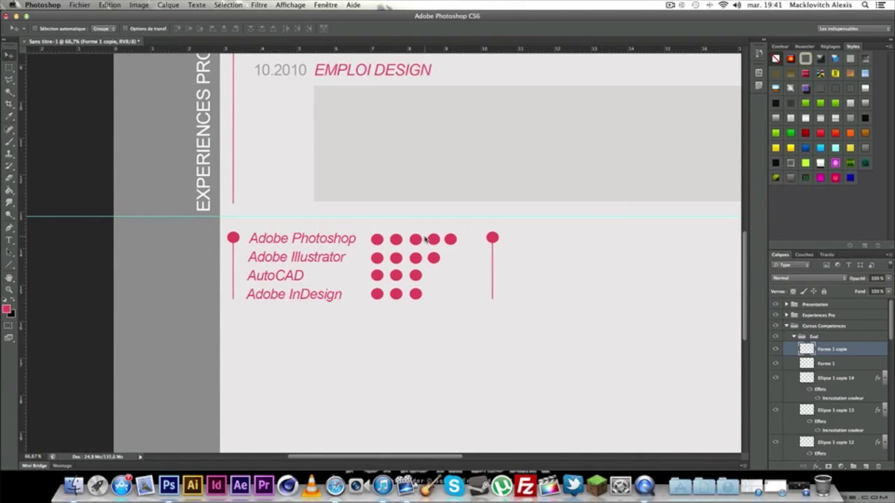
key("super+minus")
key("super+minus")
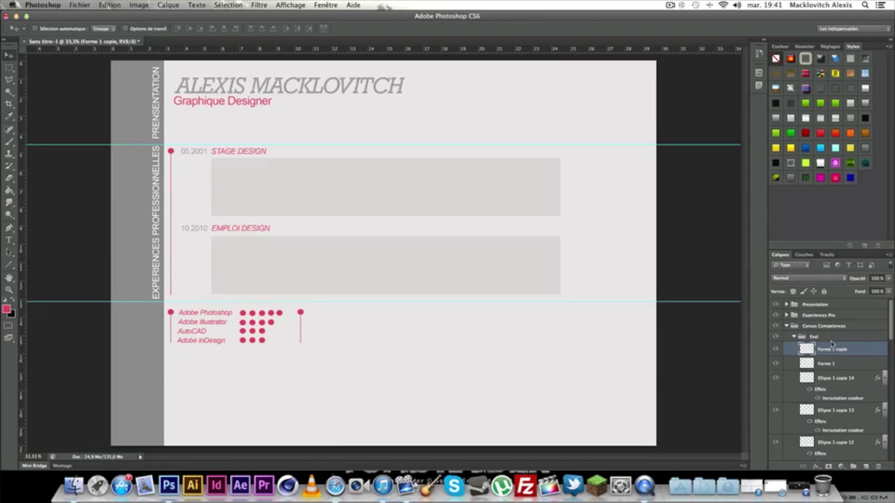
Add the text '2010' beside the new marker, aligned with its dot.
left_click(9, 241)
left_click_drag(321, 308, 490, 389)
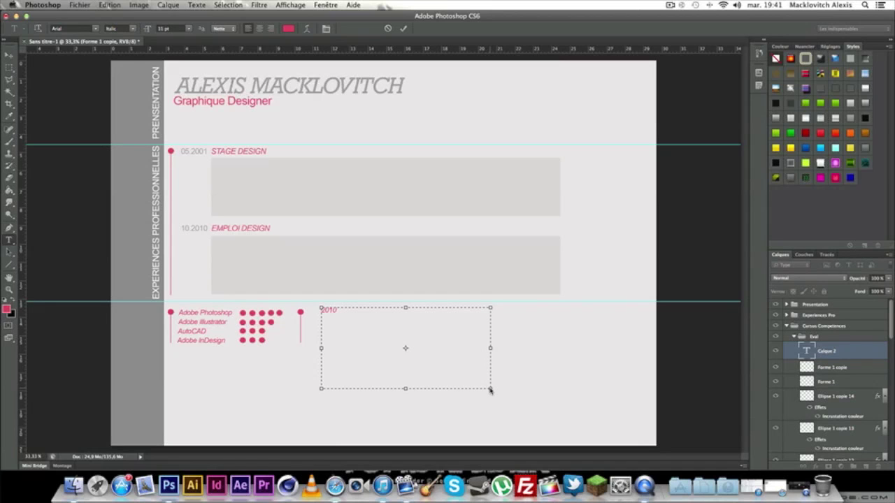
left_click(9, 54)
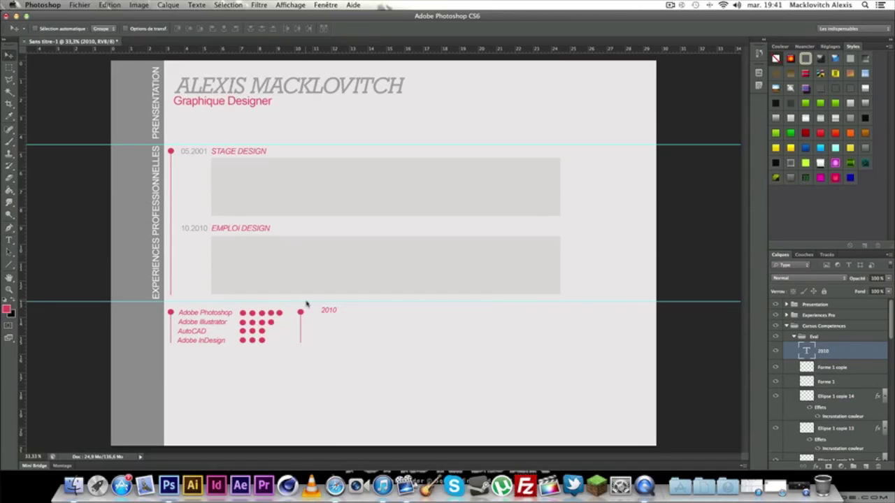
left_click_drag(325, 311, 517, 427)
Add 'Lycée de Paris' in light grey at 10 pt just under 2010.
left_click(9, 239)
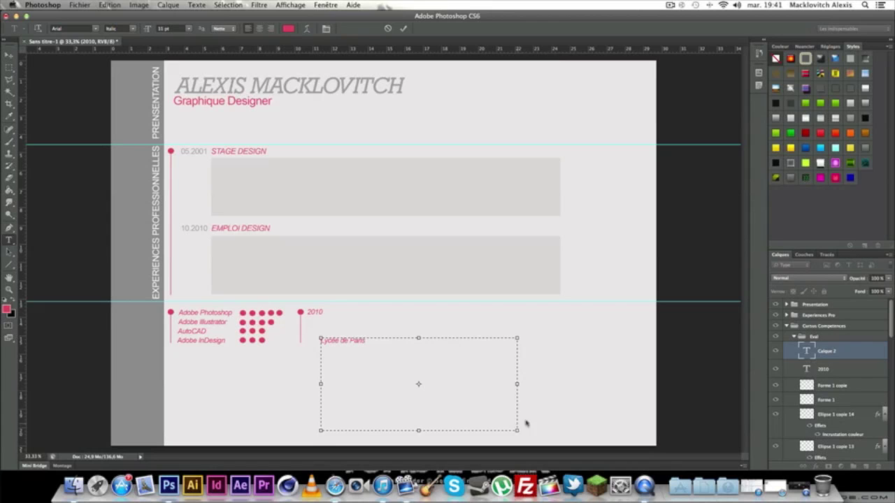
left_click_drag(361, 350, 267, 328)
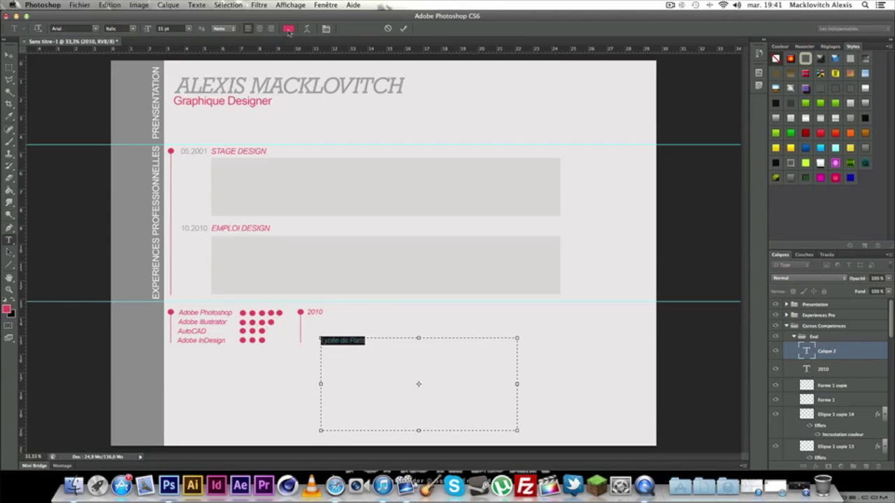
left_click(288, 29)
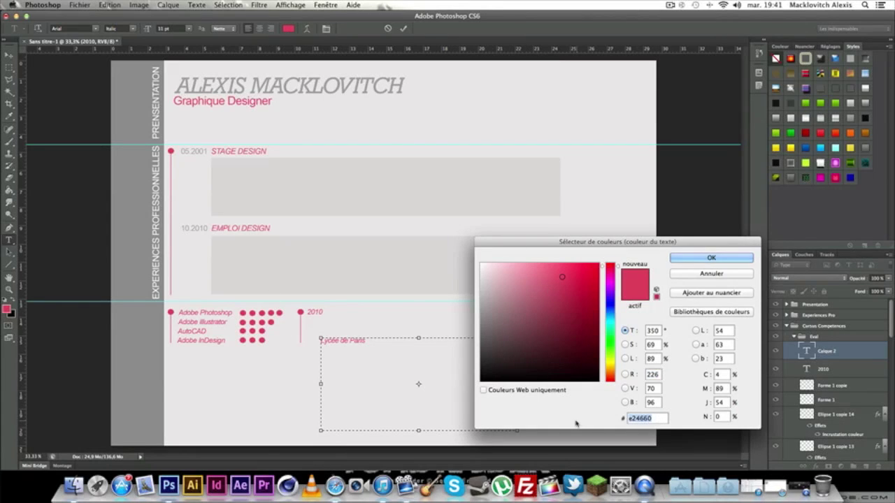
left_click_drag(483, 281, 482, 320)
left_click(711, 258)
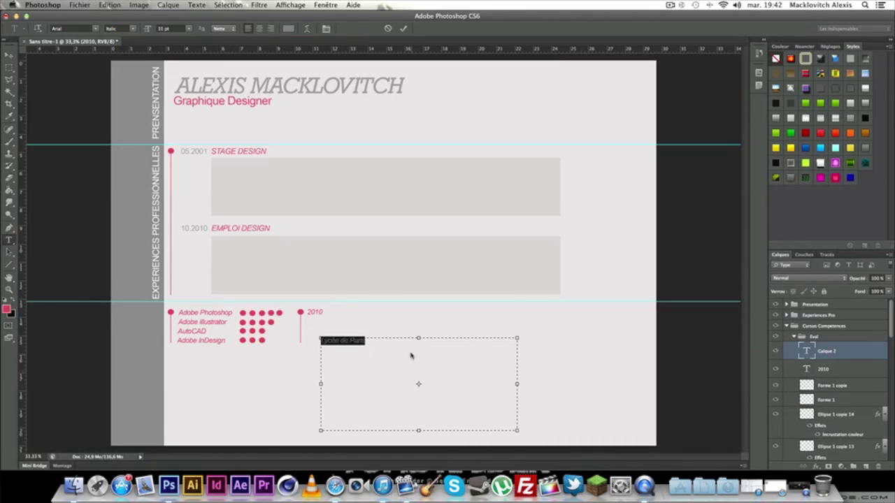
left_click(188, 29)
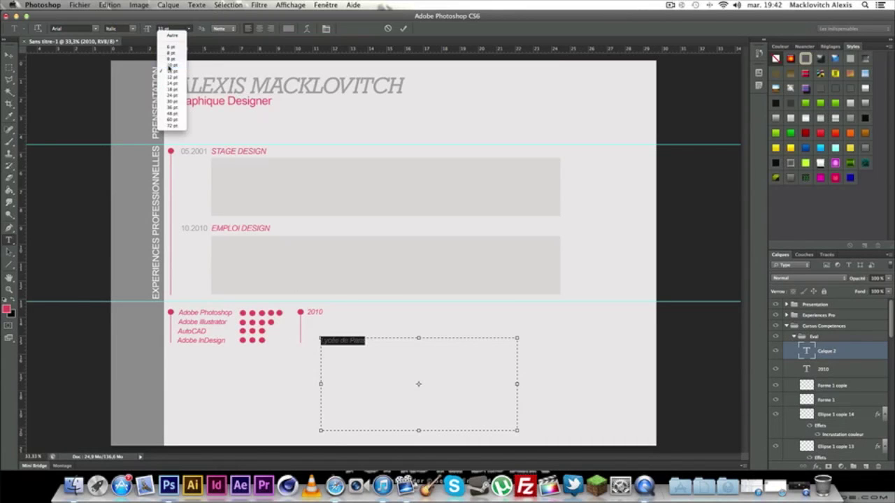
left_click(169, 60)
key("ctrl+Return")
left_click_drag(348, 339, 329, 320)
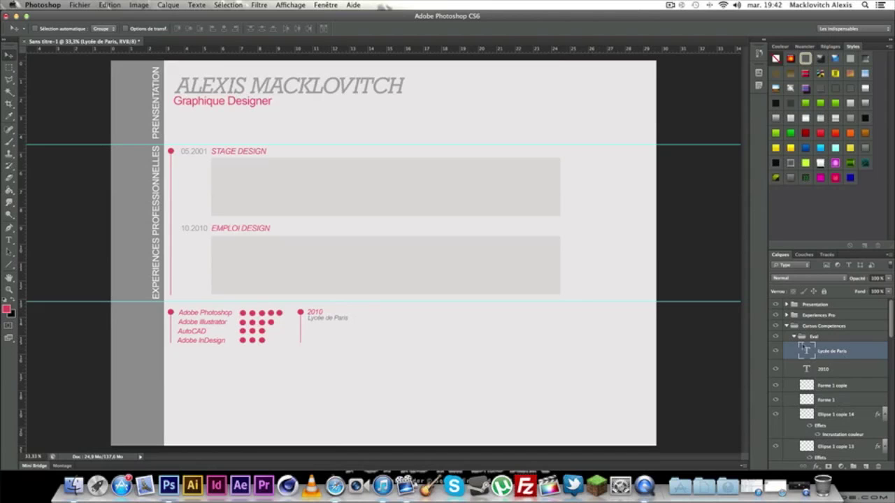
Move the 2010, Lycée de Paris and marker layers out of Eval, placing Eval above them.
left_click(842, 371)
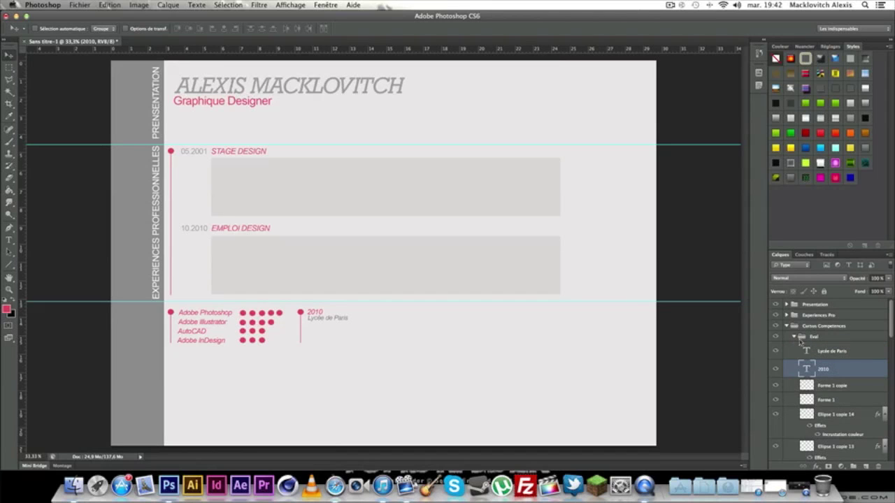
left_click(776, 385)
left_click(776, 386)
left_click(849, 387, "shift")
left_click(840, 355, "shift")
left_click_drag(840, 355, 841, 333)
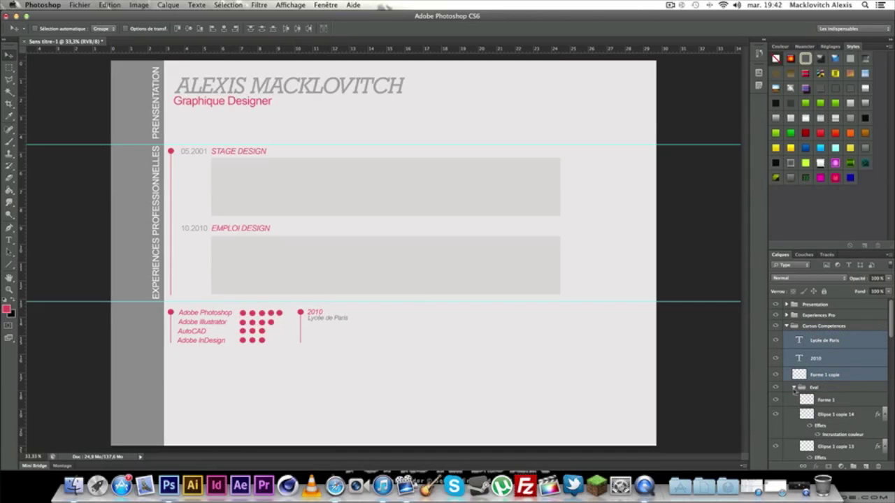
left_click(795, 388)
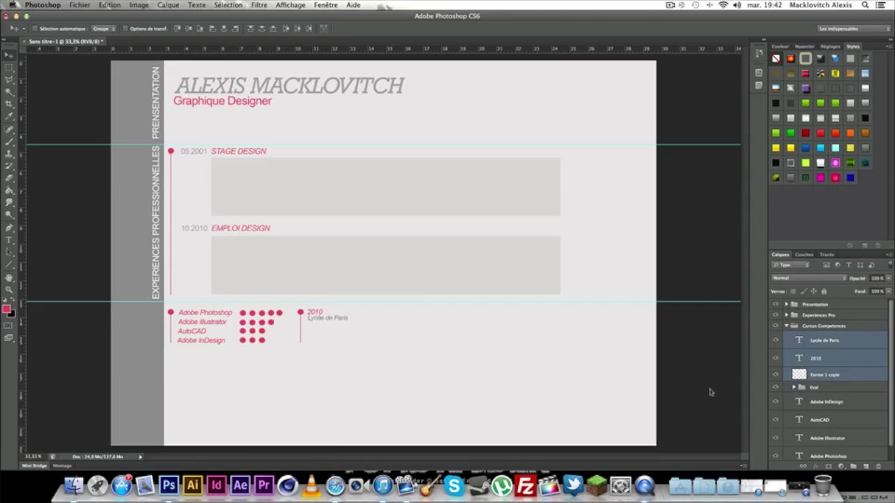
left_click(853, 360)
left_click_drag(827, 386, 835, 336)
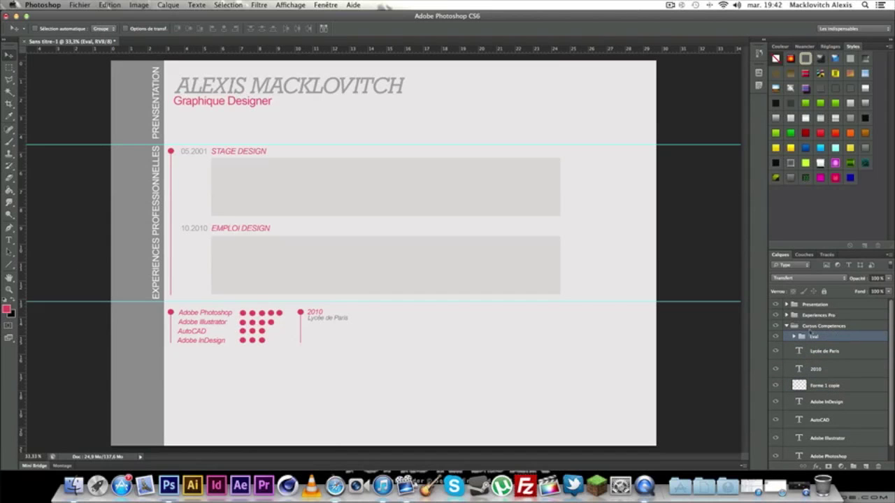
left_click(786, 326)
left_click(786, 316)
scroll(846, 423, "down", 5)
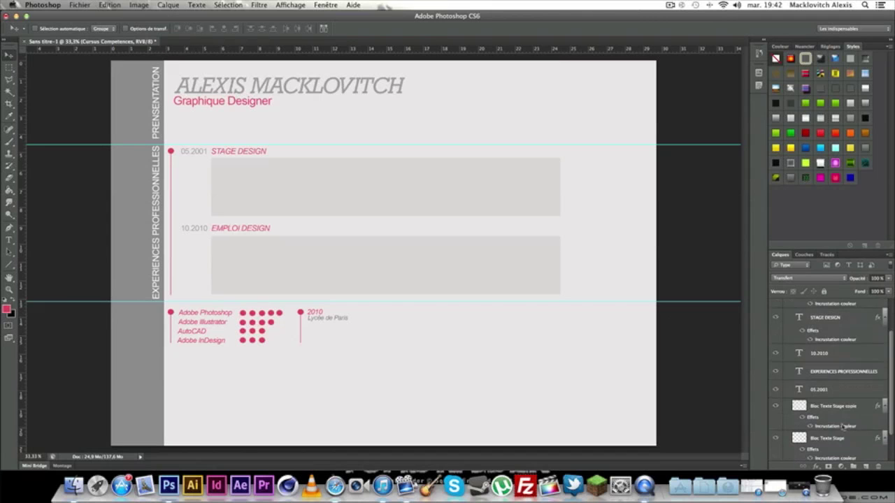
Duplicate the Bloc Texte Stage layer and move the copy into Cursus Competences.
right_click(850, 402)
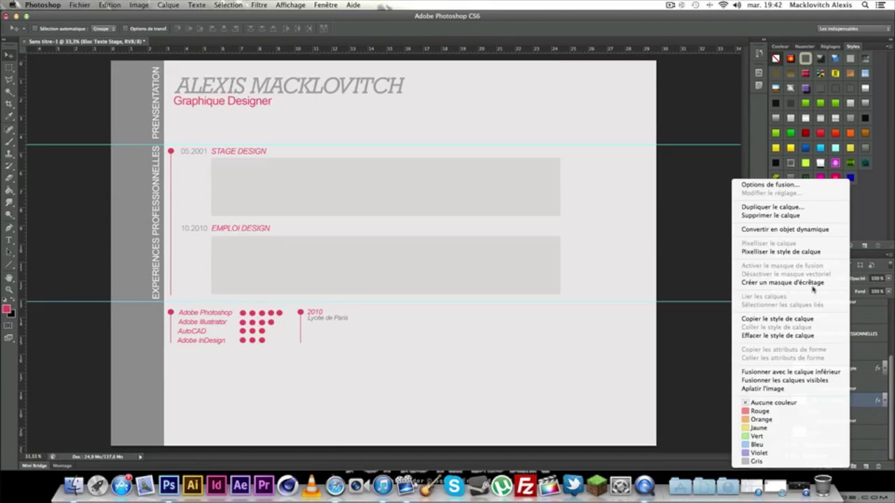
left_click(773, 207)
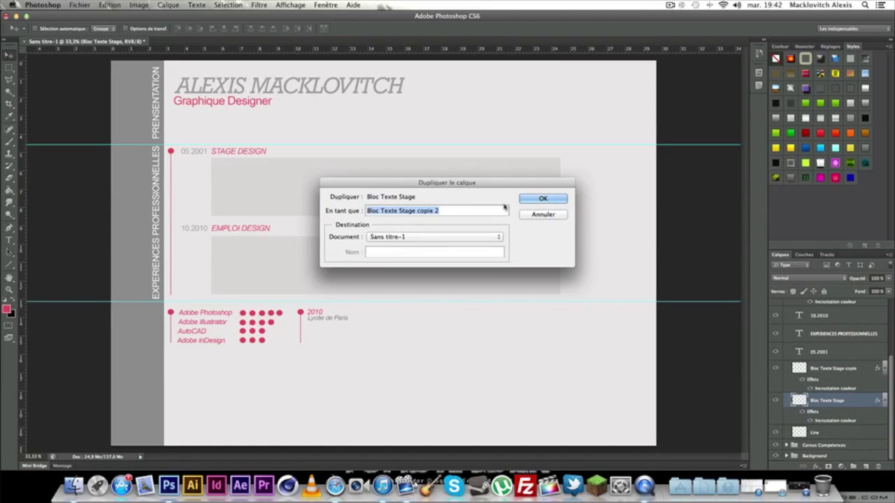
left_click(543, 199)
left_click_drag(845, 400, 841, 447)
scroll(794, 344, "up", 3)
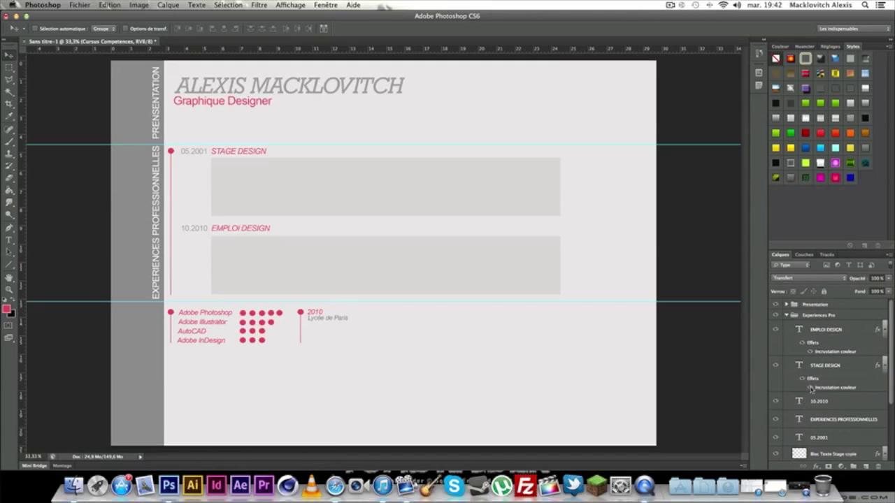
left_click(785, 316)
left_click(786, 316)
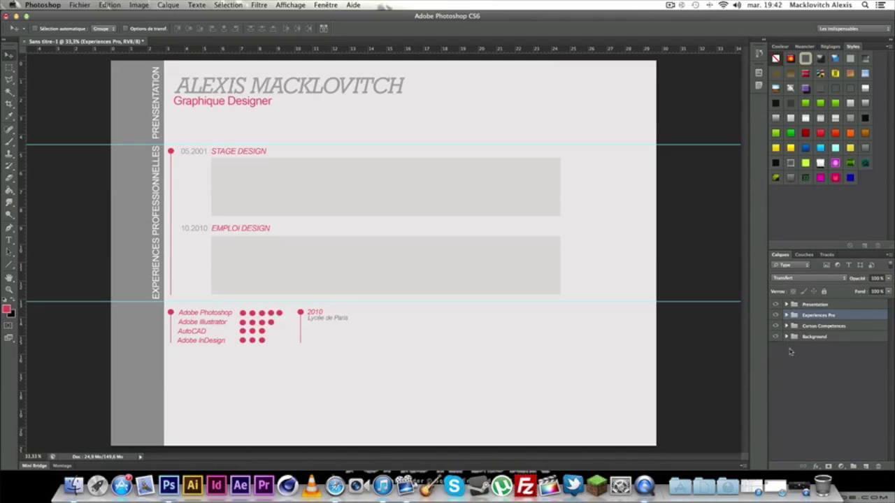
left_click(786, 327)
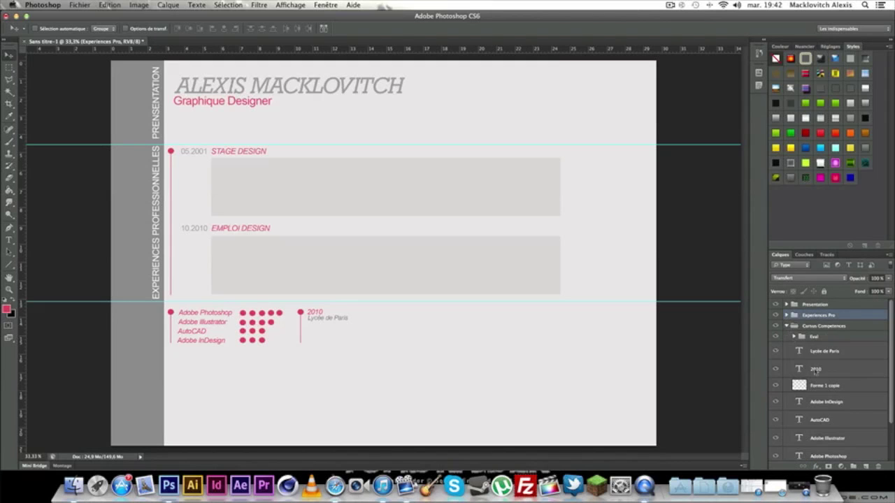
scroll(836, 406, "down", 2)
Shrink Bloc Texte Stage copie 2 to a small block beneath Lycée de Paris.
left_click(841, 425)
key("super+t")
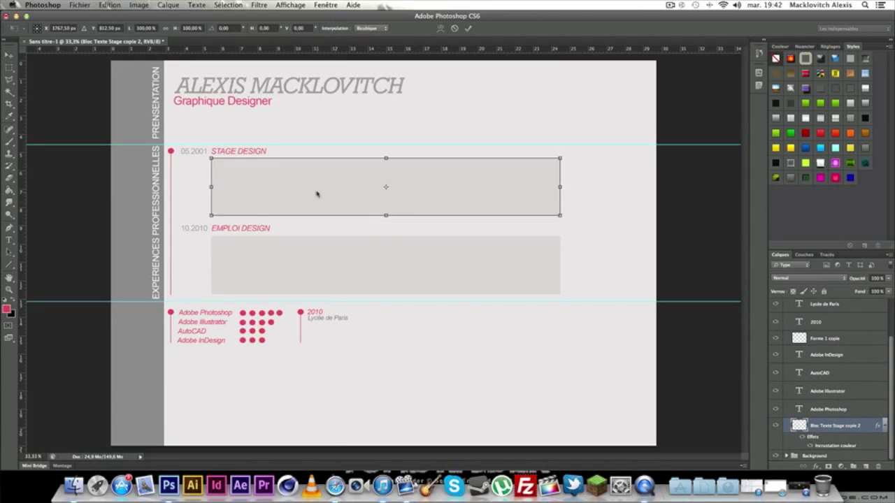
left_click_drag(561, 187, 332, 188)
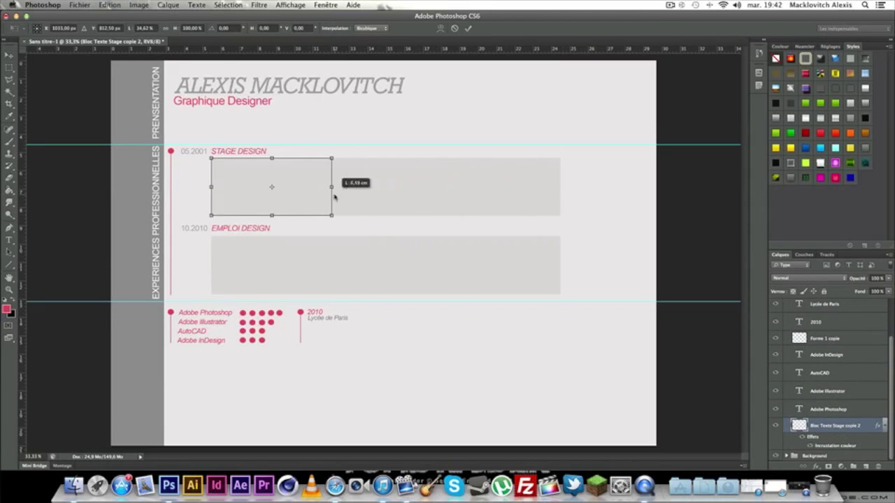
left_click_drag(272, 215, 371, 344)
left_click_drag(428, 335, 413, 335)
left_click(8, 54)
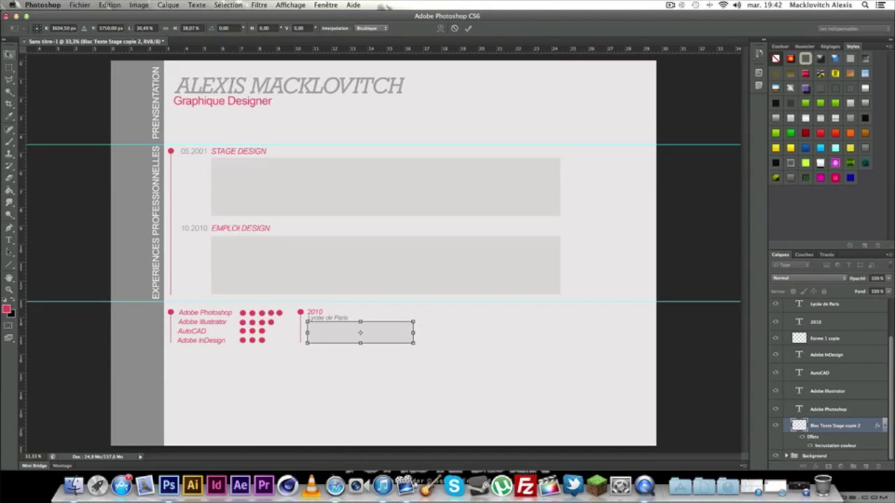
left_click(532, 169)
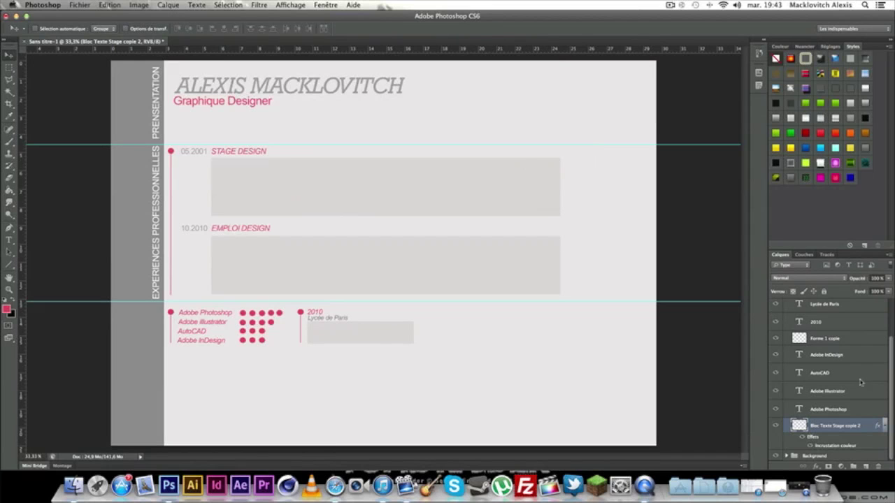
Duplicate the 2010, Lycée de Paris and grey block layers and shift the copy right.
scroll(852, 417, "up", 2)
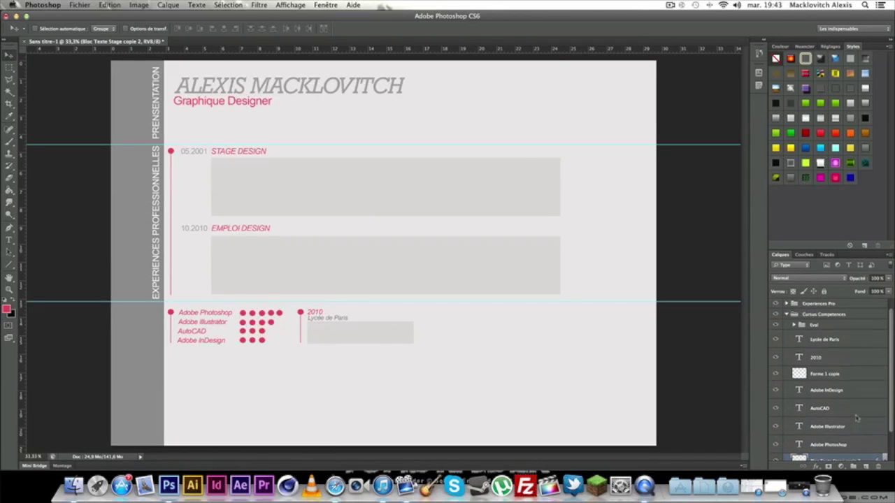
left_click(830, 356)
left_click(855, 339, "shift")
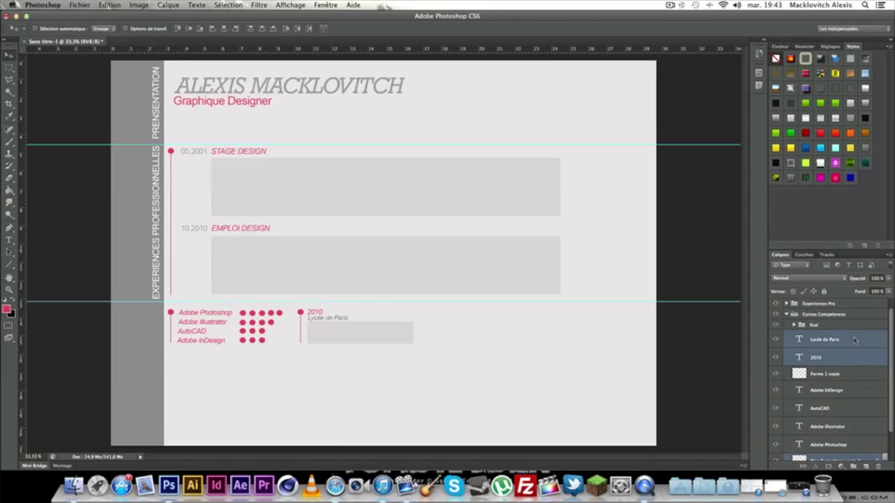
scroll(846, 418, "down", 2)
right_click(847, 425)
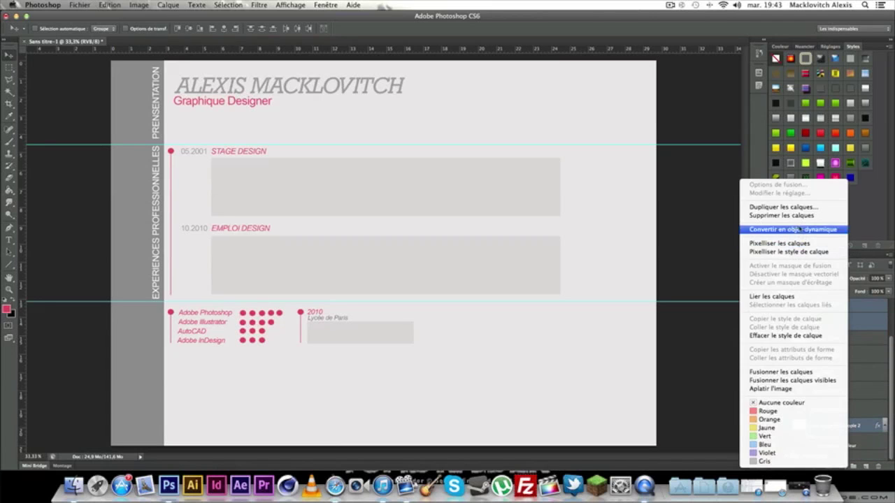
left_click(783, 207)
left_click(538, 204)
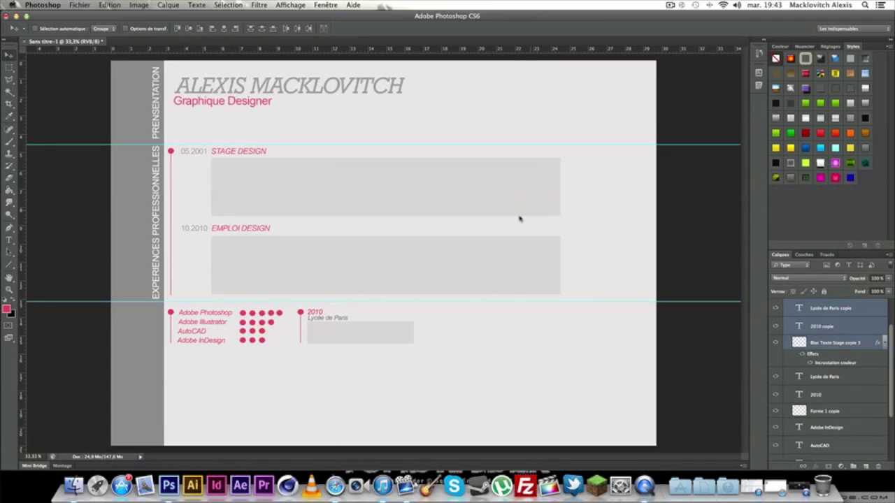
key("super+t")
left_click_drag(355, 329, 473, 334)
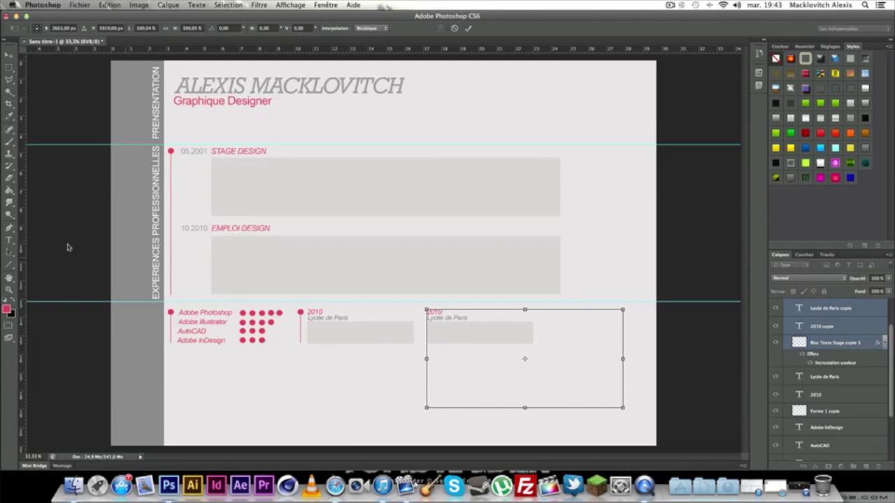
left_click(9, 55)
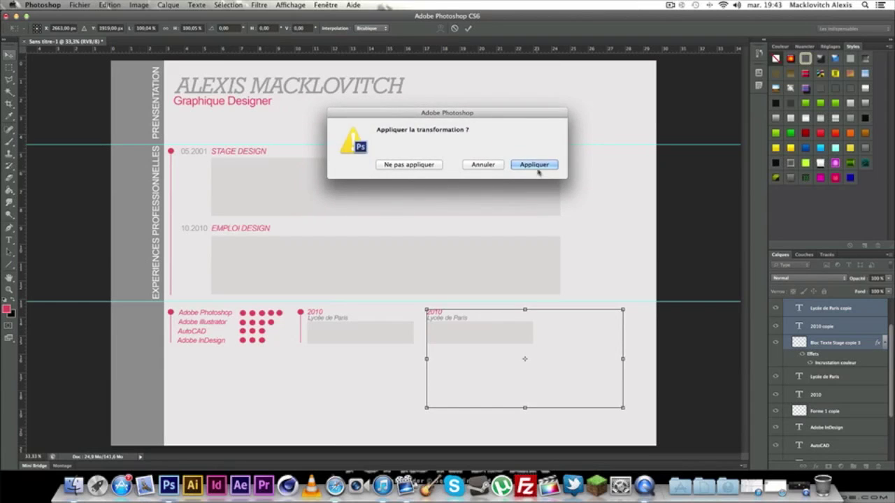
left_click(535, 165)
Change the copied year text from 2010 to 2012.
left_click(844, 343)
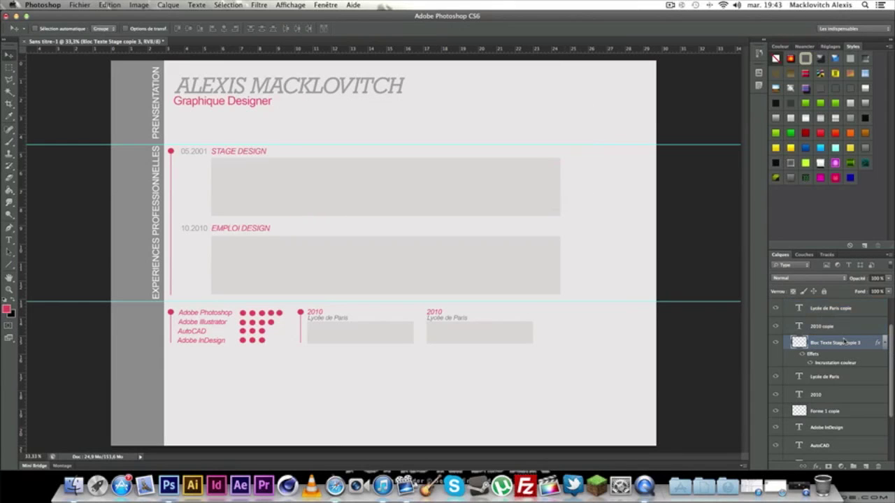
scroll(852, 342, "up", 1)
double_click(822, 348)
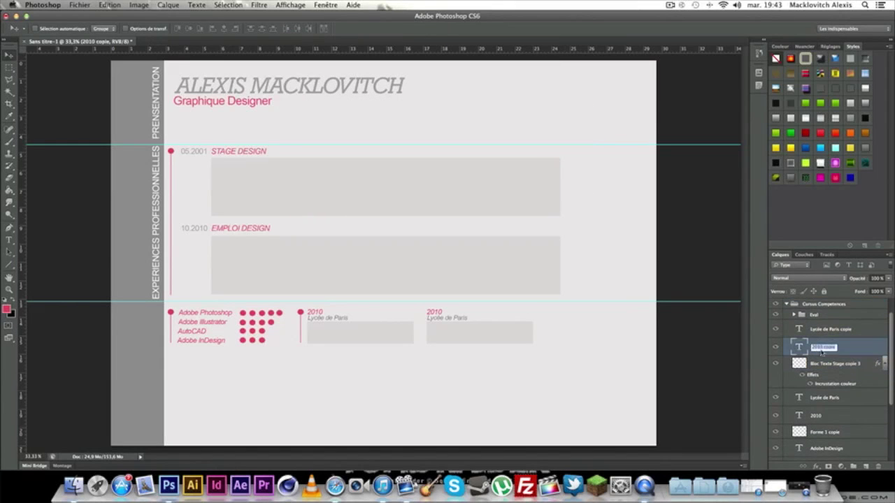
key("Return")
left_click(9, 240)
left_click(438, 313)
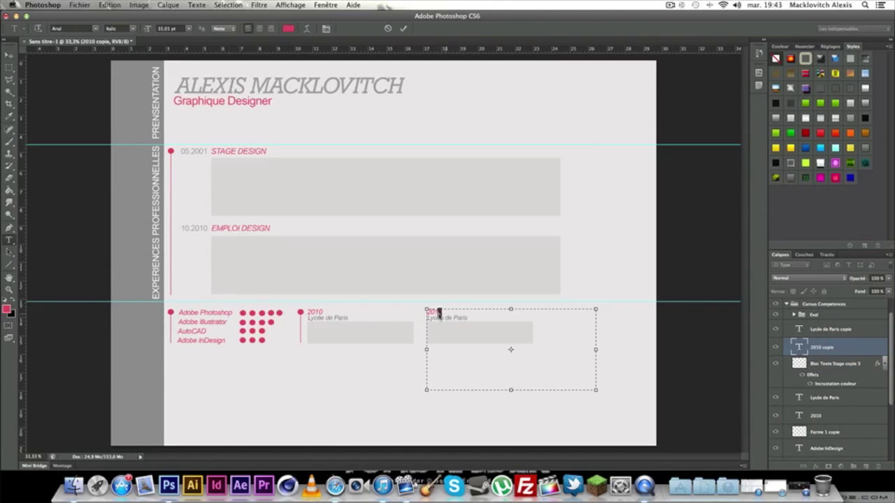
type("2")
left_click(9, 55)
Replace the copied school name with 'Ecole de Design'.
key("t")
left_click(836, 328)
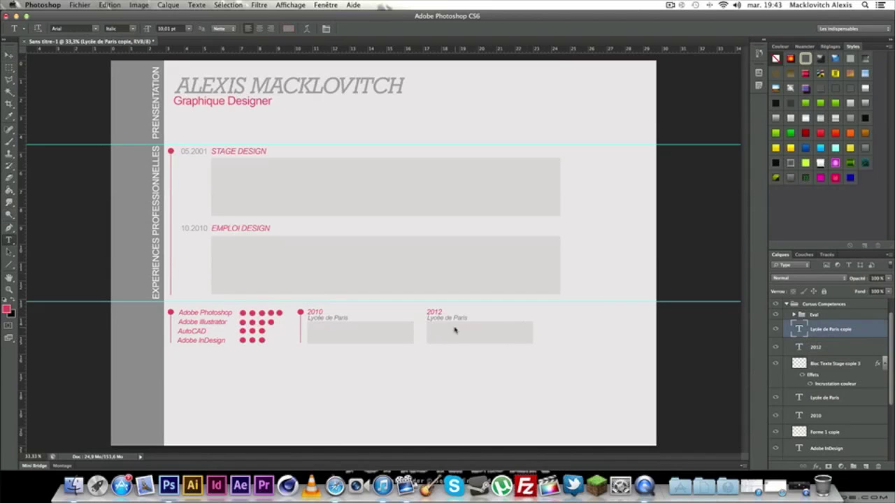
left_click(454, 319)
key("ctrl+a")
key("BackSpace")
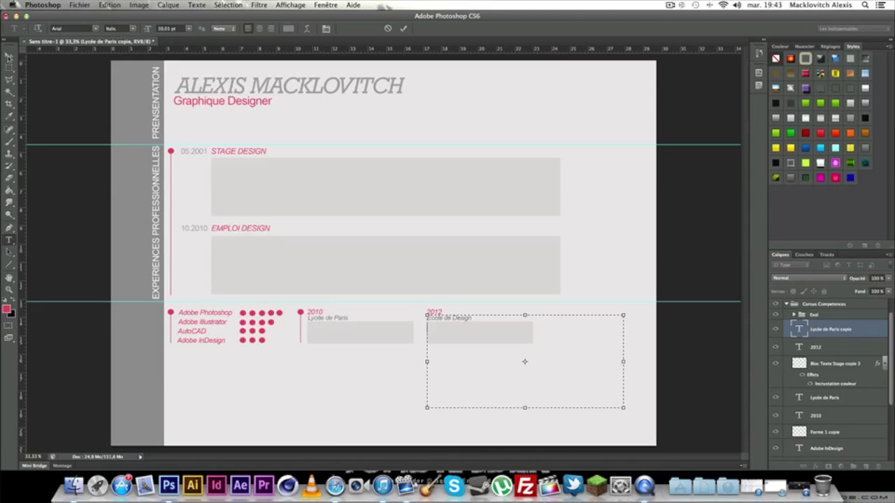
left_click(9, 54)
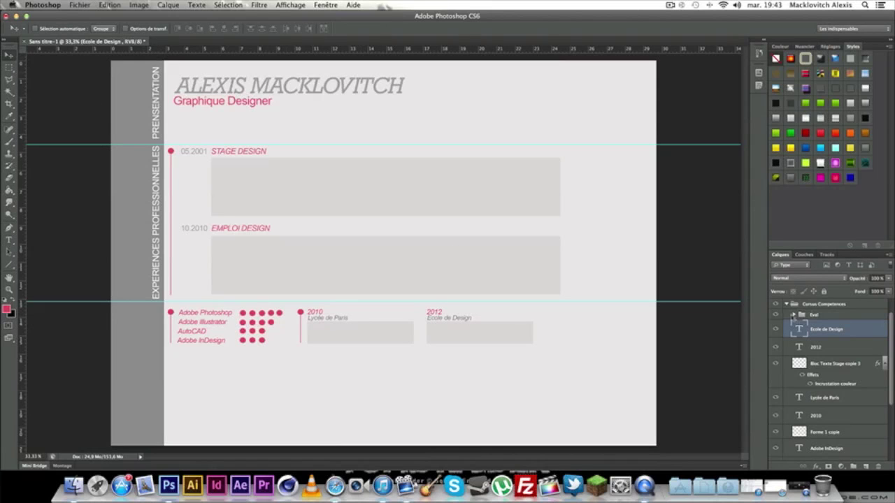
Select the 2012 and Ecole de Design layers and toggle Lycée de Paris visibility to compare.
left_click(794, 315)
left_click(793, 316)
left_click(846, 348)
left_click(850, 329, "shift")
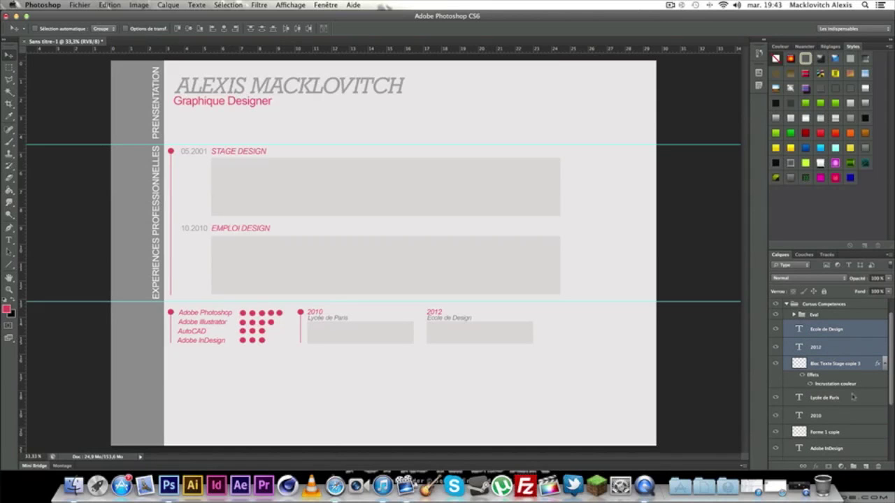
left_click(775, 397)
left_click(775, 397)
left_click(794, 316)
left_click(794, 315)
scroll(832, 364, "up", 2)
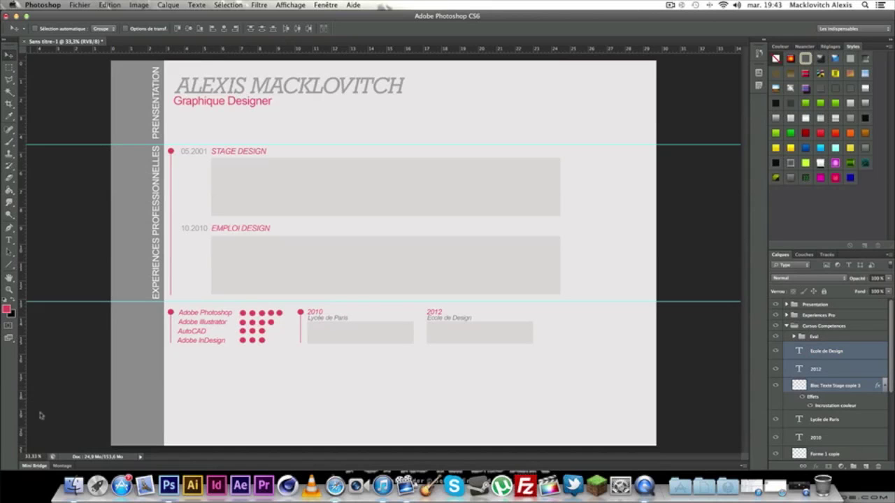
Add a guide below the education row and type CURSUS in a lower-left text box.
left_click_drag(333, 48, 322, 356)
left_click(8, 240)
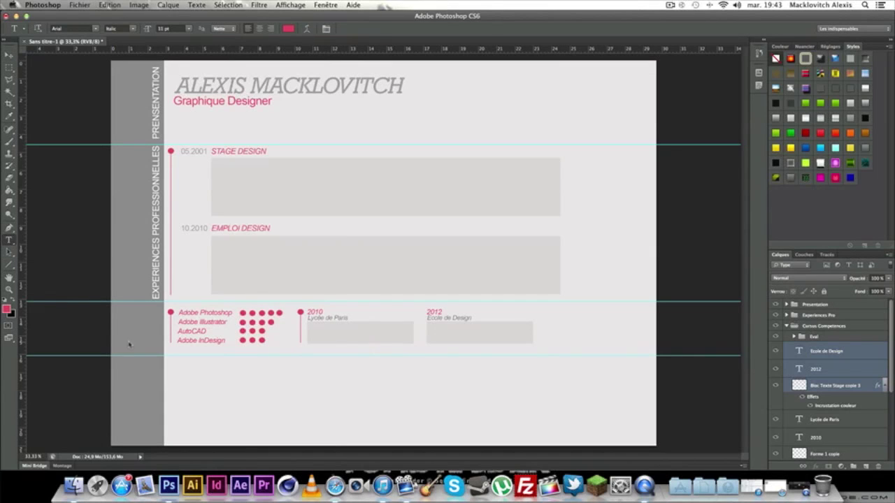
left_click_drag(137, 378, 355, 444)
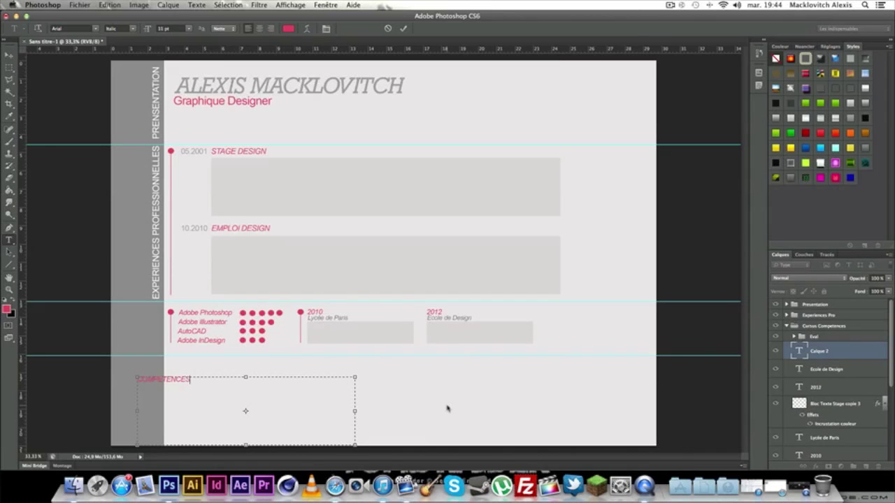
left_click_drag(272, 389, 102, 381)
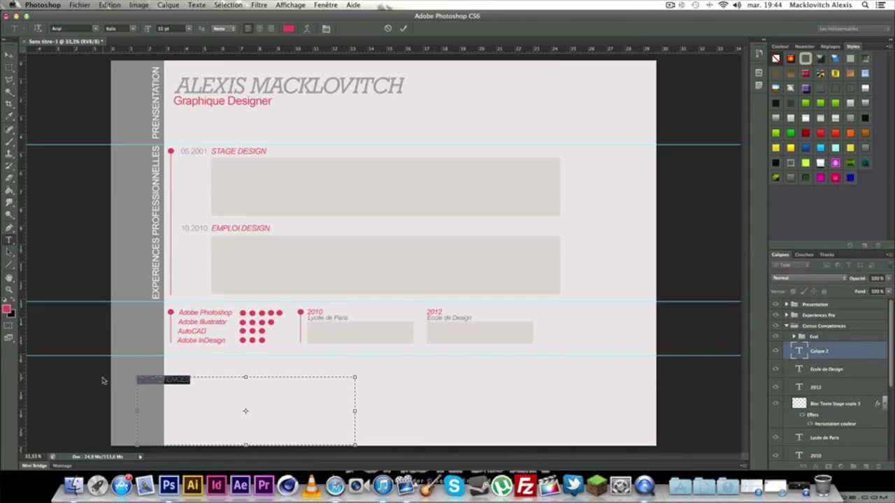
type("20")
type("RSUS")
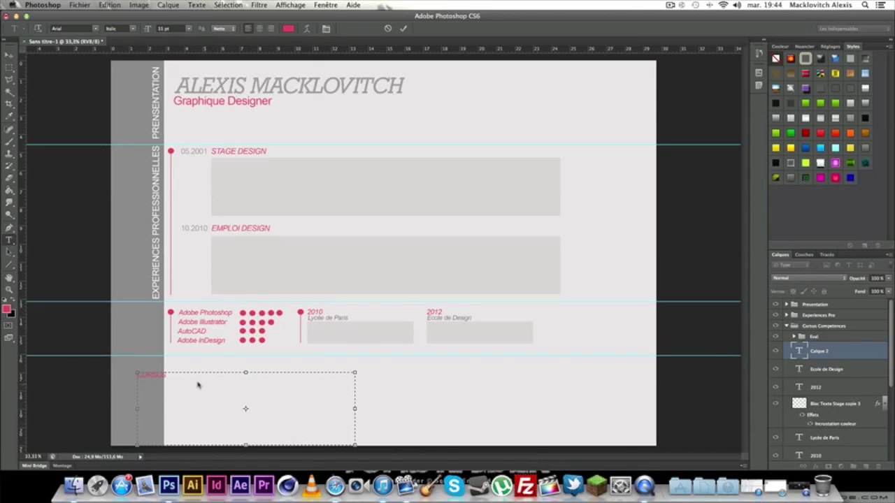
Style the CURSUS heading as Regular, 14 pt, in near-white.
left_click_drag(198, 385, 82, 364)
left_click(132, 29)
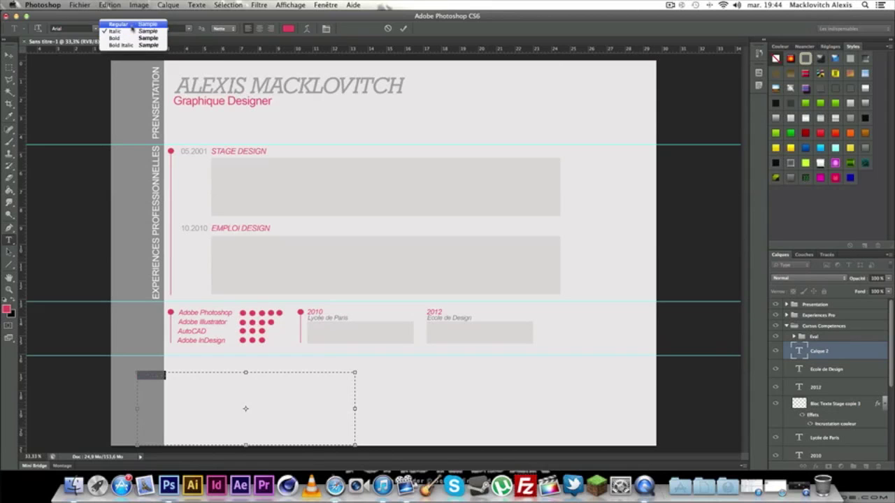
left_click(132, 25)
left_click(189, 28)
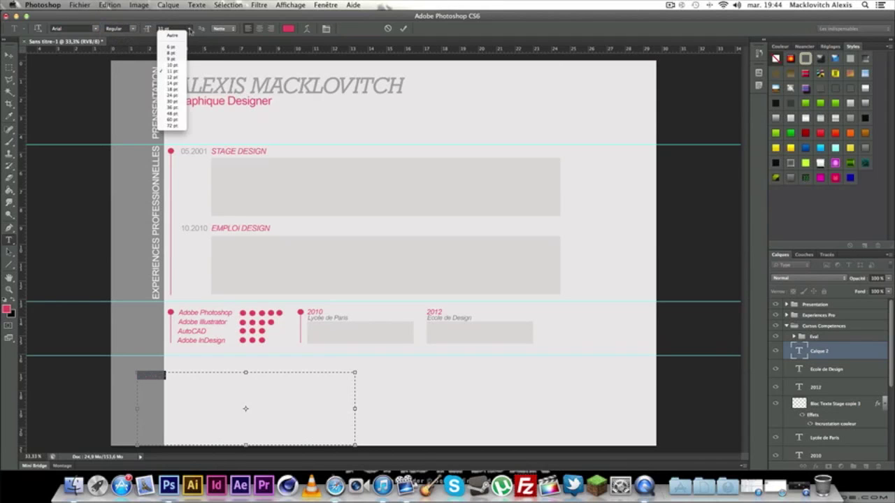
left_click(173, 83)
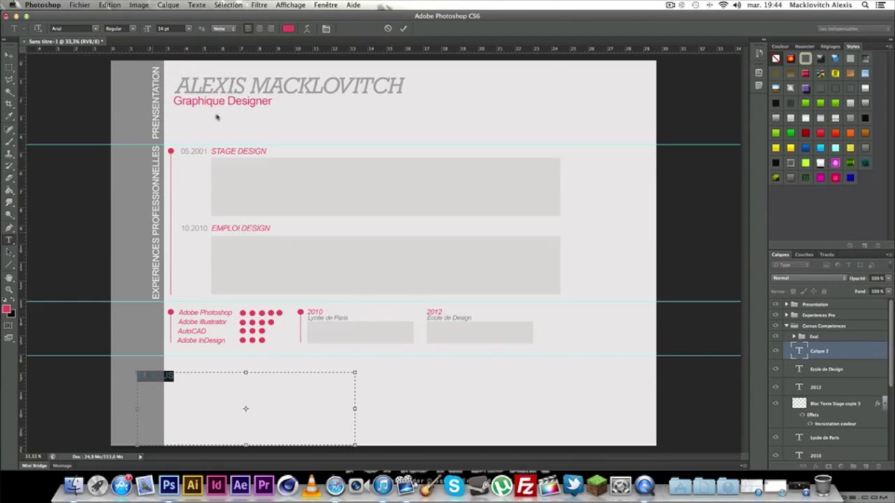
left_click(289, 29)
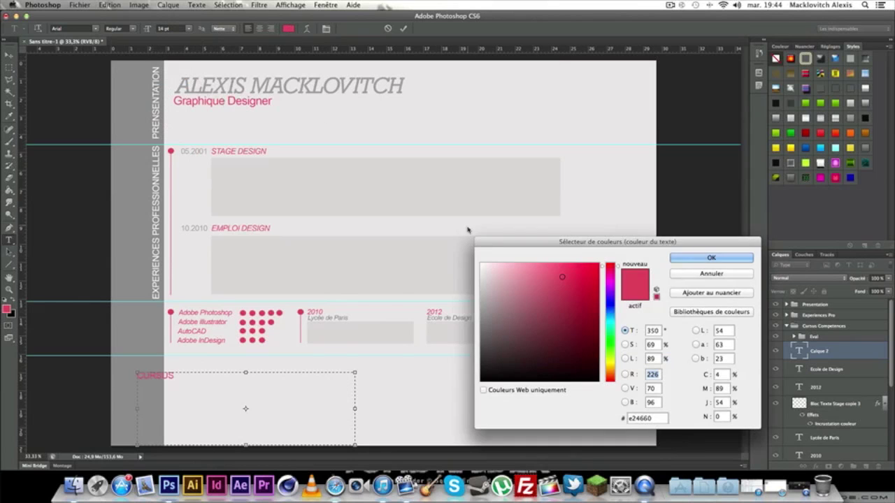
left_click(482, 266)
left_click(683, 259)
left_click(9, 54)
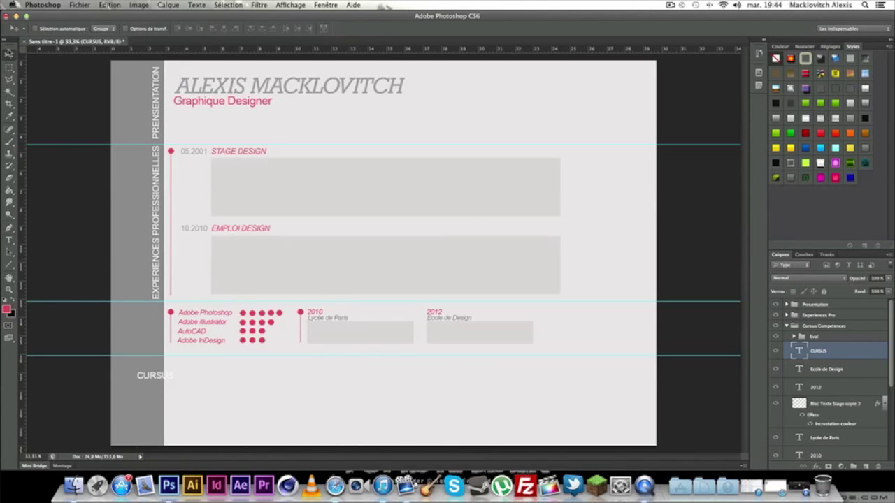
Rotate CURSUS 90° counter-clockwise and place it on the left grey strip.
key("ctrl+t")
right_click(180, 390)
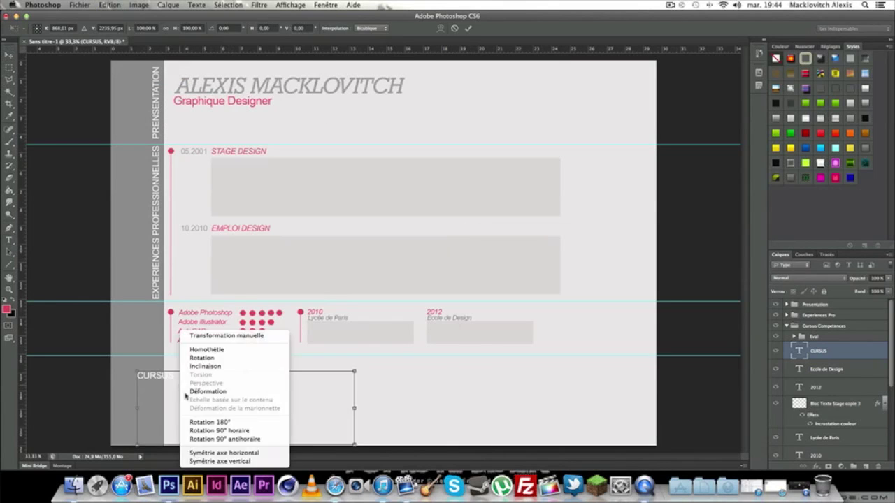
left_click(220, 438)
left_click_drag(236, 425, 233, 419)
left_click_drag(148, 297, 177, 239)
left_click_drag(155, 316, 156, 332)
left_click(9, 55)
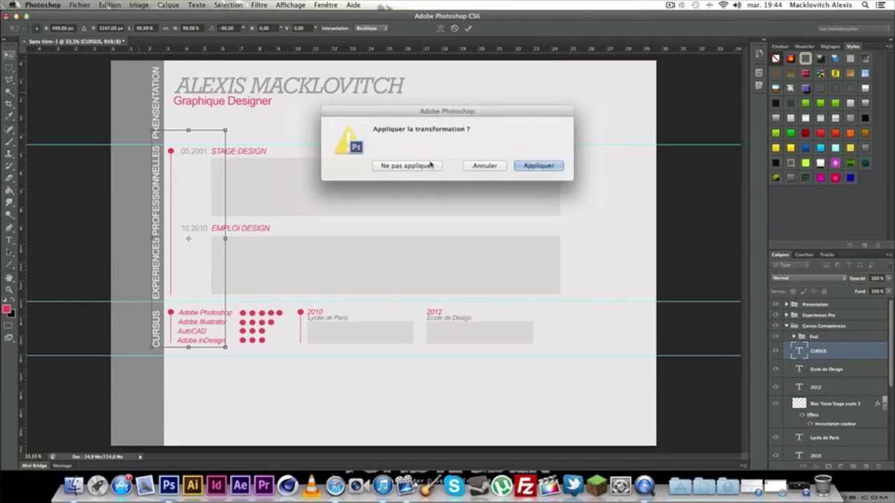
left_click(533, 164)
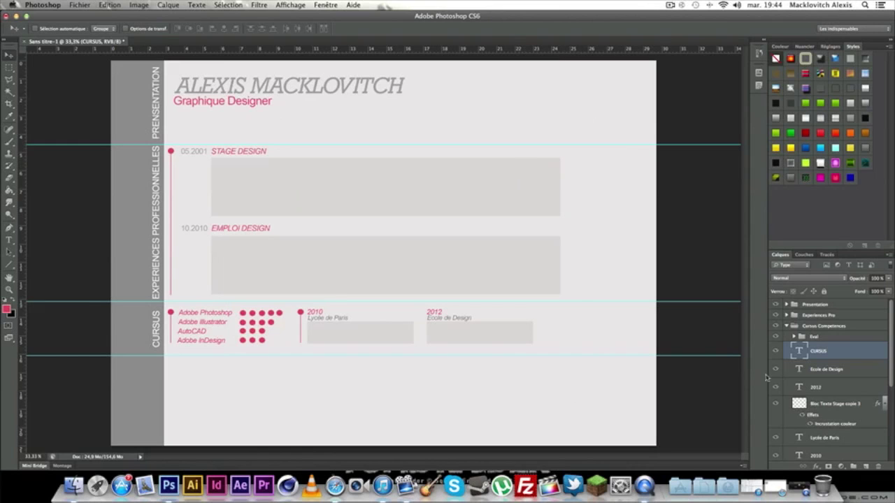
left_click(9, 241)
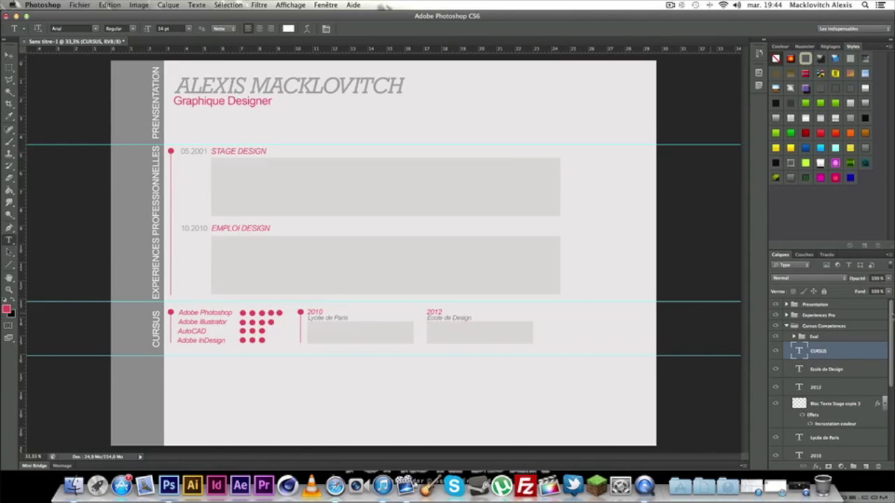
Create a layer group named 'Contact' below the collapsed Cursus Competences group.
left_click(786, 326)
left_click(855, 469)
left_click_drag(829, 328, 825, 339)
double_click(826, 337)
type("Contact")
key("Return")
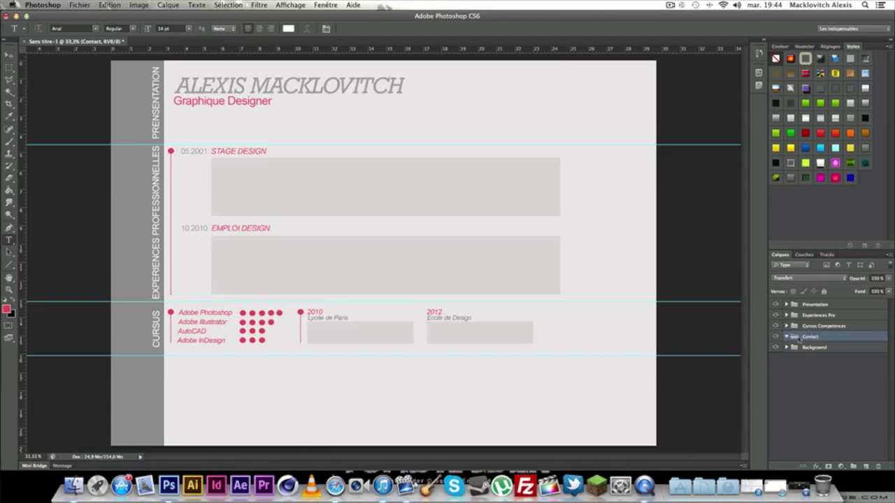
Add CONTACT text, rotate it 90° counter-clockwise and place it at the bottom of the grey strip.
left_click_drag(168, 379, 508, 443)
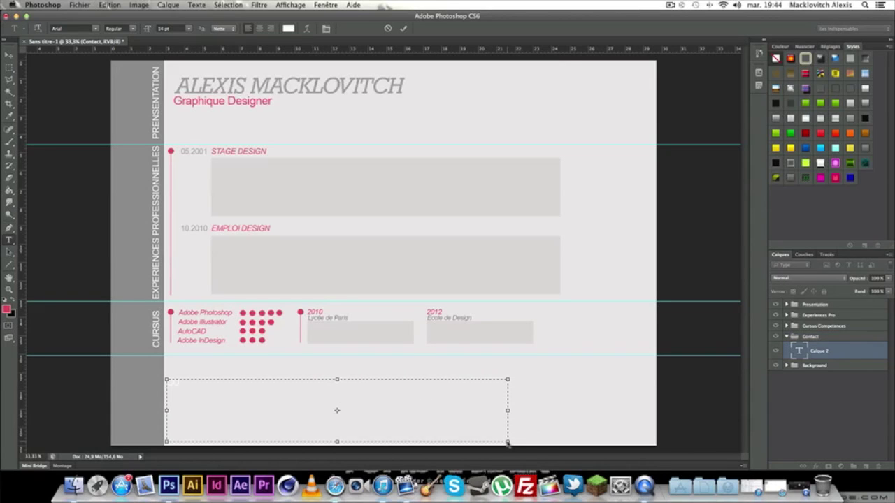
type("CONTACT")
left_click(9, 54)
key("ctrl+t")
right_click(236, 420)
left_click(270, 440)
left_click_drag(328, 423, 164, 254)
mouse_move(163, 387)
left_mouse_down()
mouse_move(171, 371)
mouse_move(156, 392)
left_mouse_up()
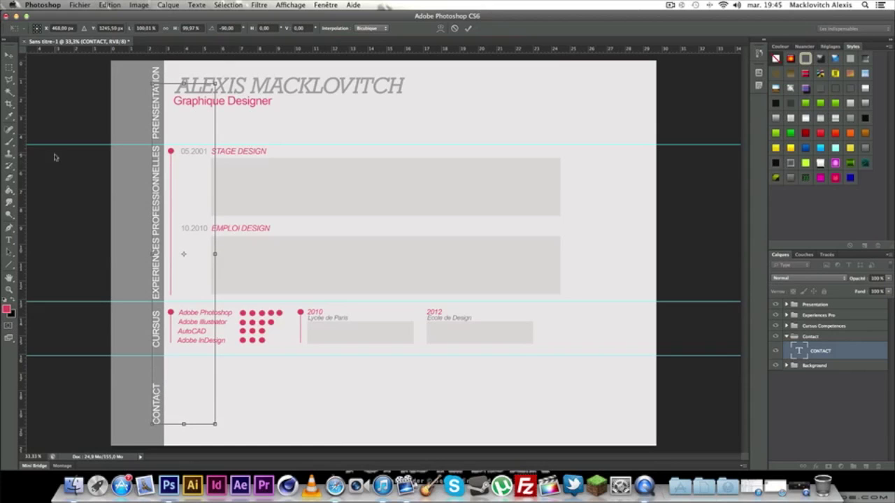
left_click(9, 54)
left_click(546, 167)
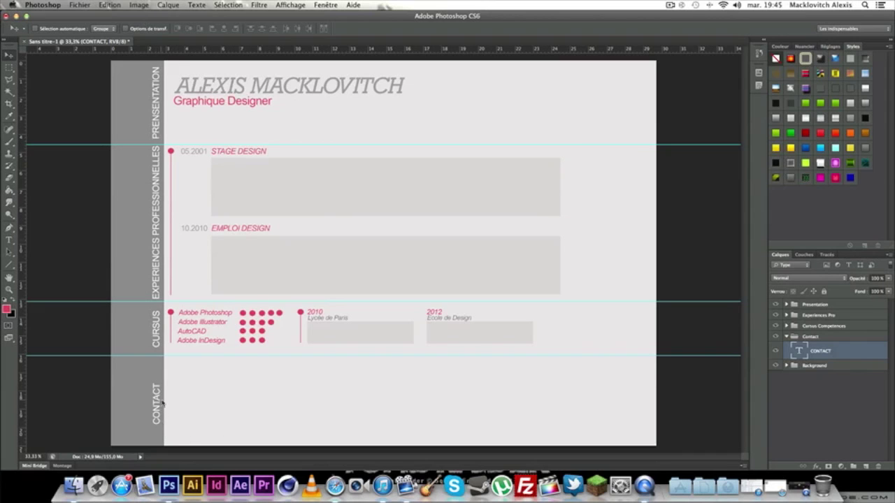
Check the Downloads folder stack in the Dock, then return to the Type tool.
left_click(725, 487)
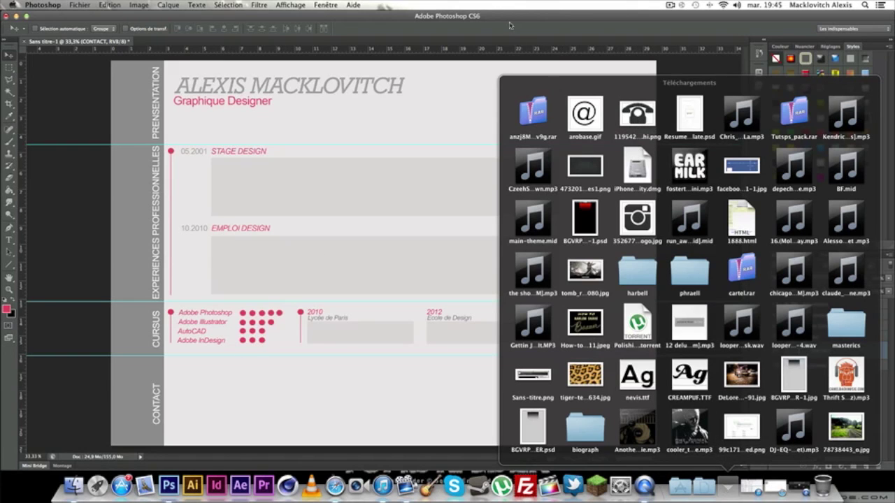
left_click(240, 253)
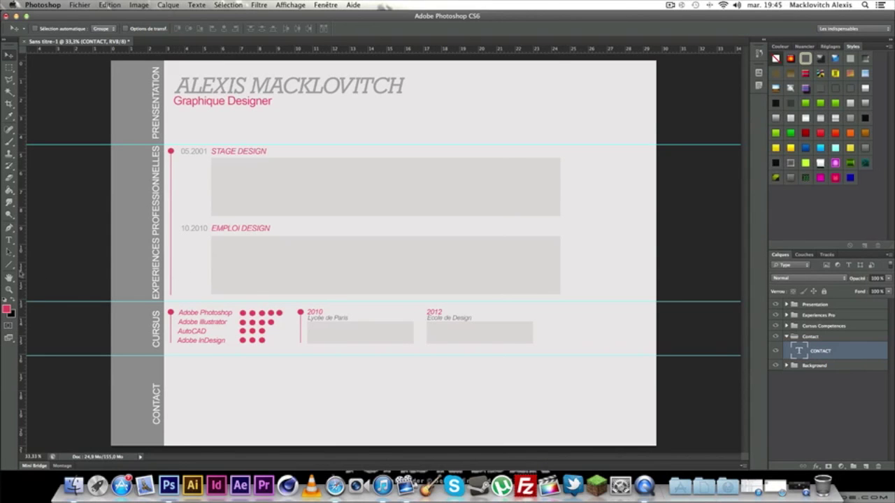
left_click(10, 252)
left_click(9, 240)
Add a 'Numero de Telephone' text line with a new font size and light grey colour.
left_click_drag(182, 372, 379, 439)
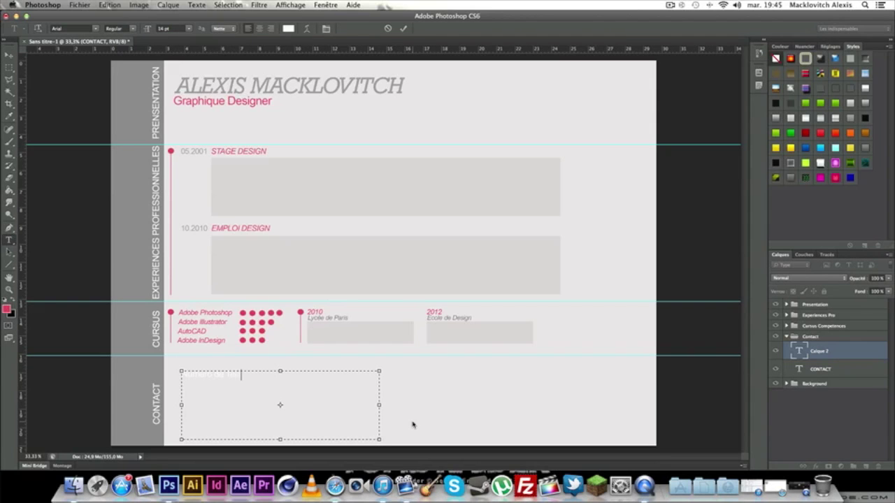
key("super+a")
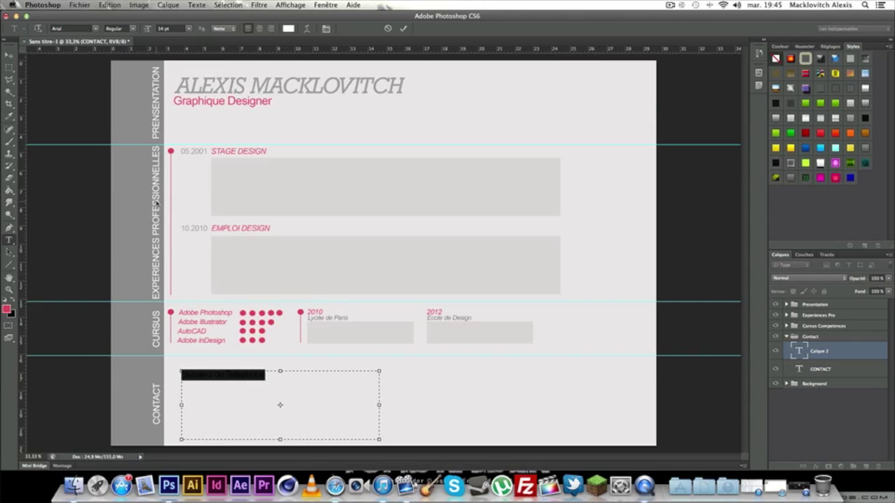
left_click(188, 28)
left_click(168, 67)
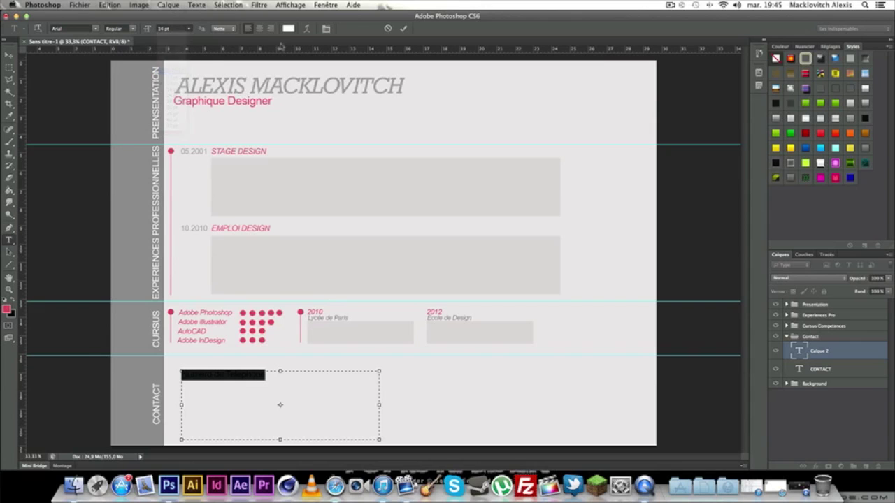
left_click(288, 28)
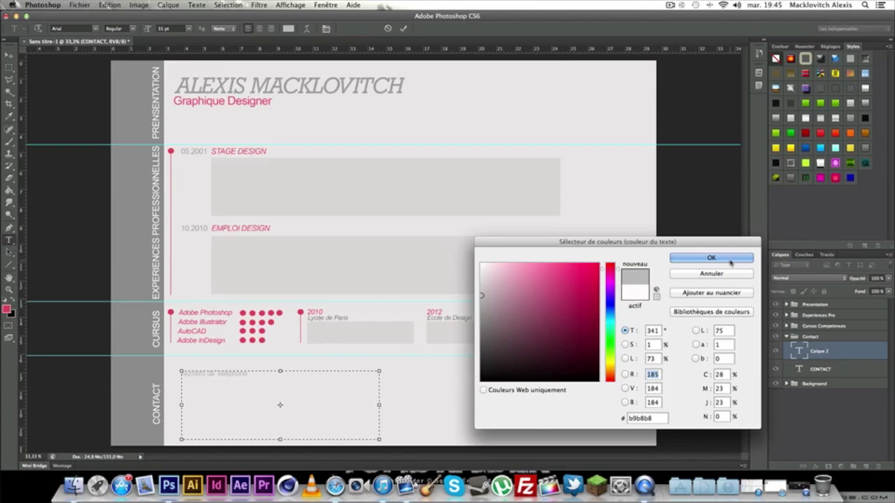
left_click(729, 260)
key("super+h")
key("super+h")
key("super+h")
key("super+Return")
key("v")
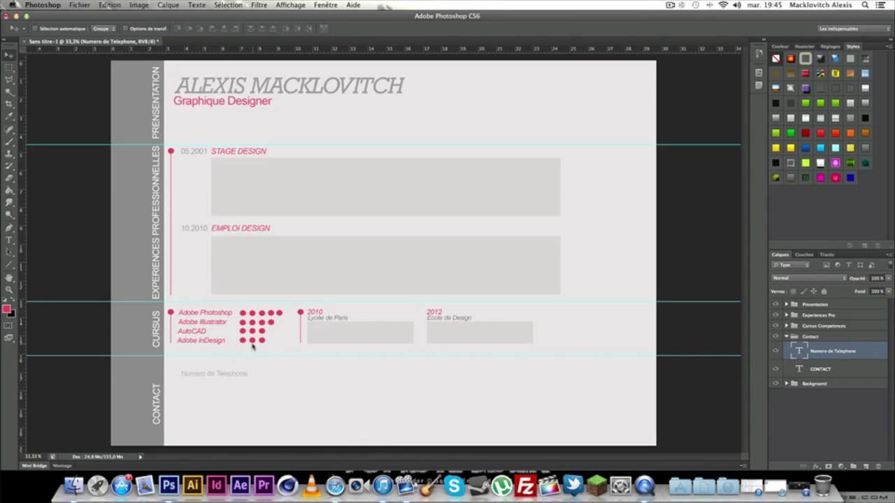
Give the Numero de Telephone layer a Color Overlay using grey sampled from the canvas text.
left_click(9, 240)
left_click(210, 375)
key("super+a")
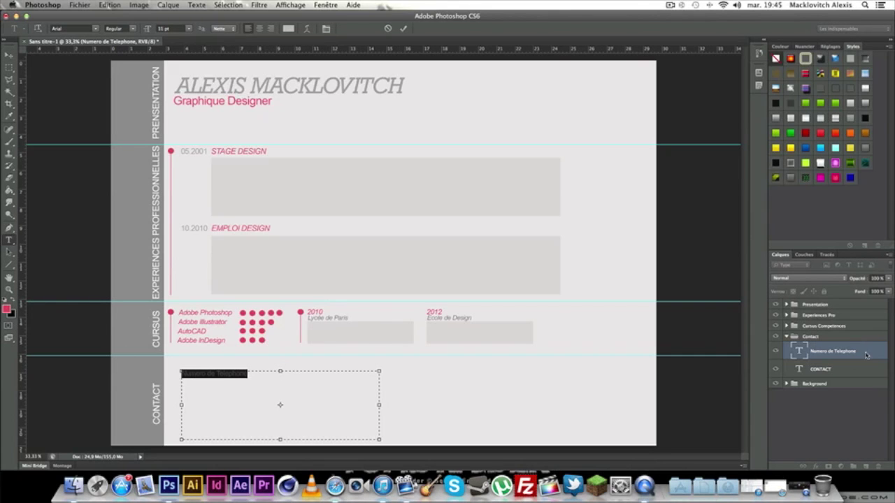
left_click(867, 354)
double_click(874, 354)
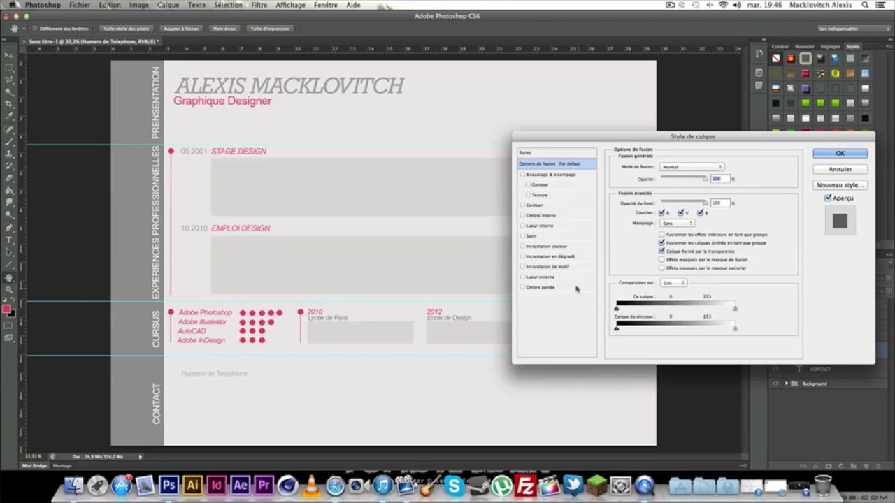
left_click(544, 246)
left_click(727, 166)
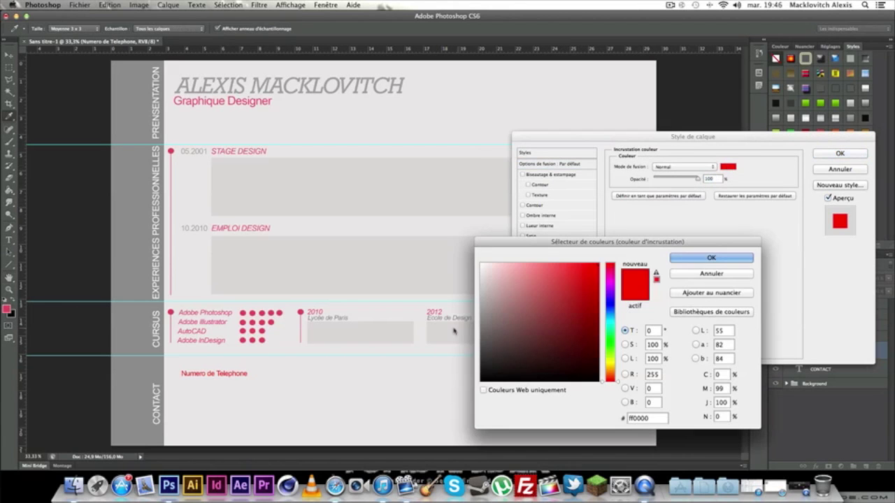
key("super+plus")
key("super+plus")
key("super+plus")
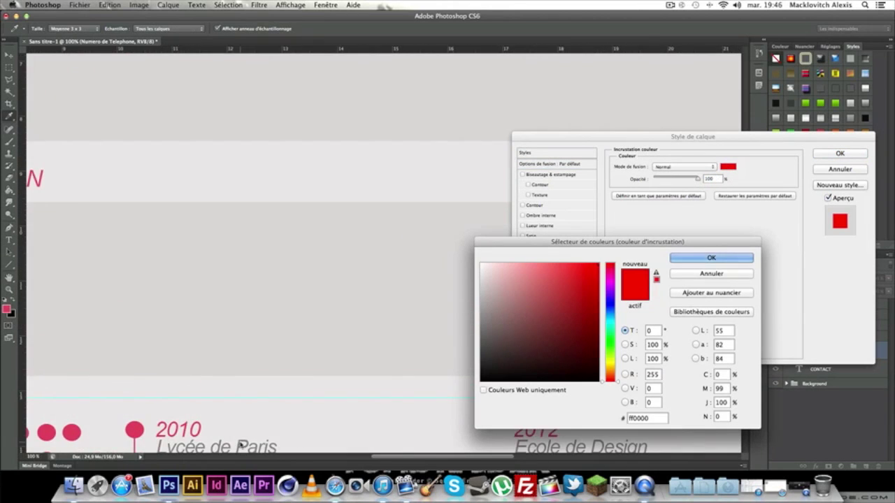
left_click(240, 446)
left_click(714, 258)
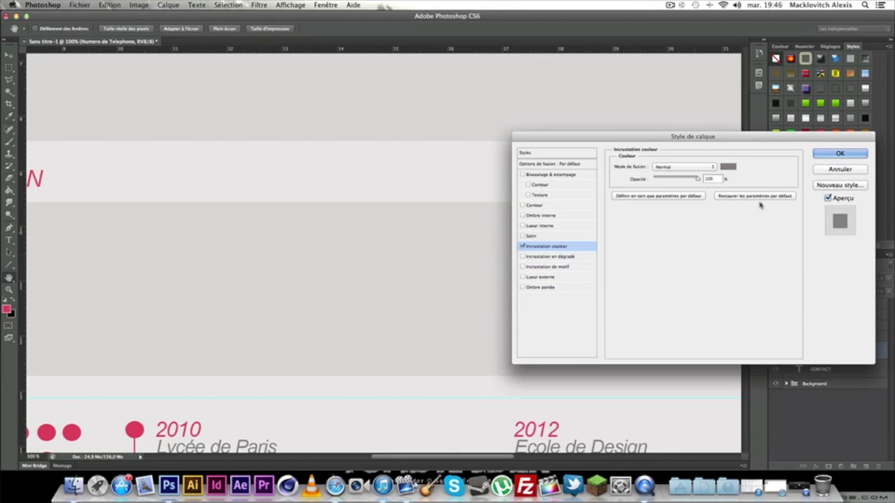
left_click(840, 153)
key("super+minus")
key("super+minus")
key("super+minus")
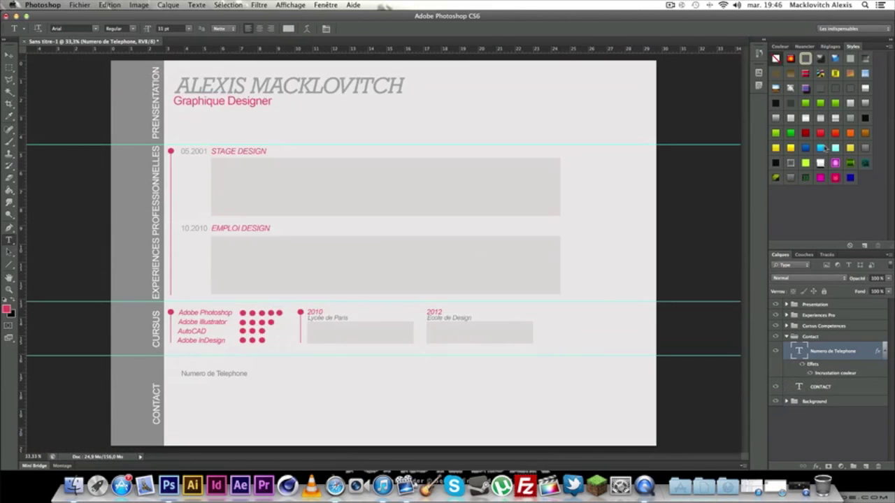
key("super+plus")
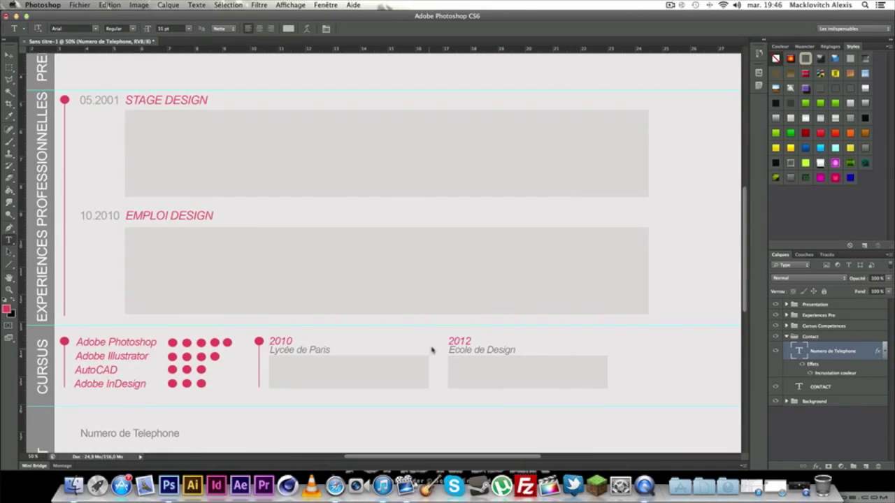
Add an 'Email' text line below Numero de Telephone and nudge it up slightly.
scroll(431, 349, "down", 5)
scroll(432, 349, "left", 4)
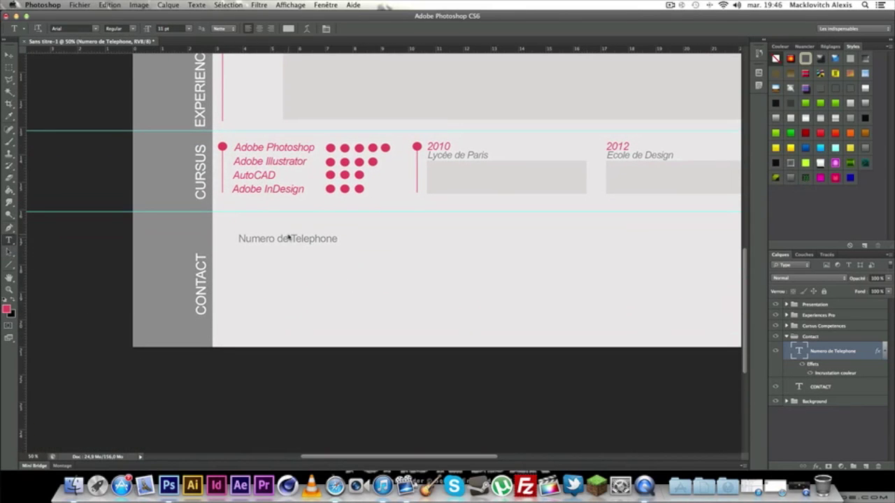
left_click_drag(238, 252, 454, 335)
type("Email")
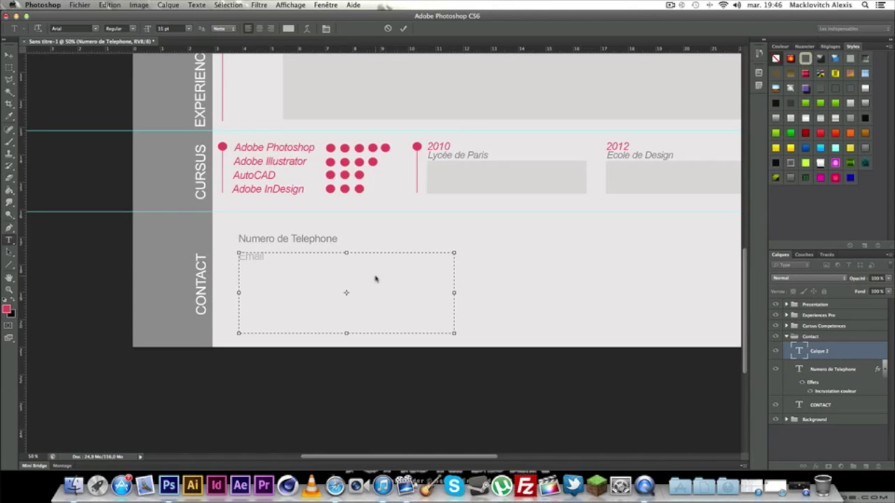
key("ctrl+a")
left_click(298, 268)
left_click(8, 54)
left_click_drag(255, 260, 253, 254)
Give the Email layer a grey Color Overlay set to 838383.
double_click(845, 346)
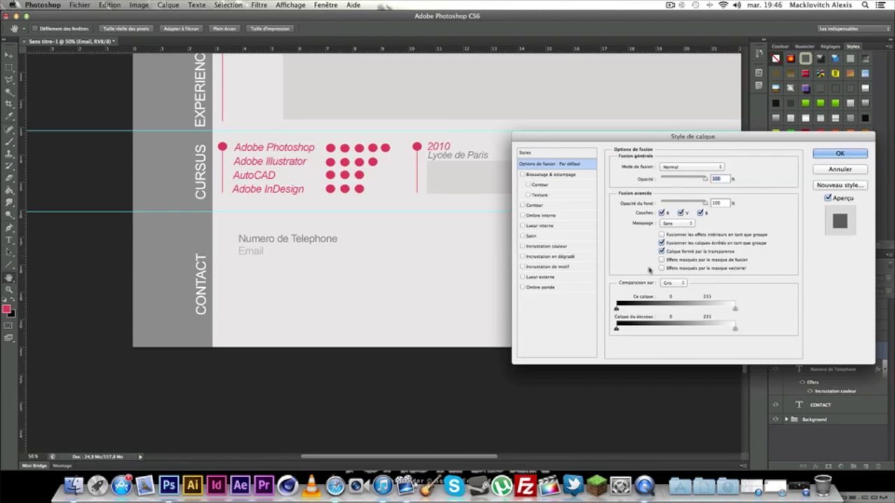
left_click(557, 246)
left_click(734, 167)
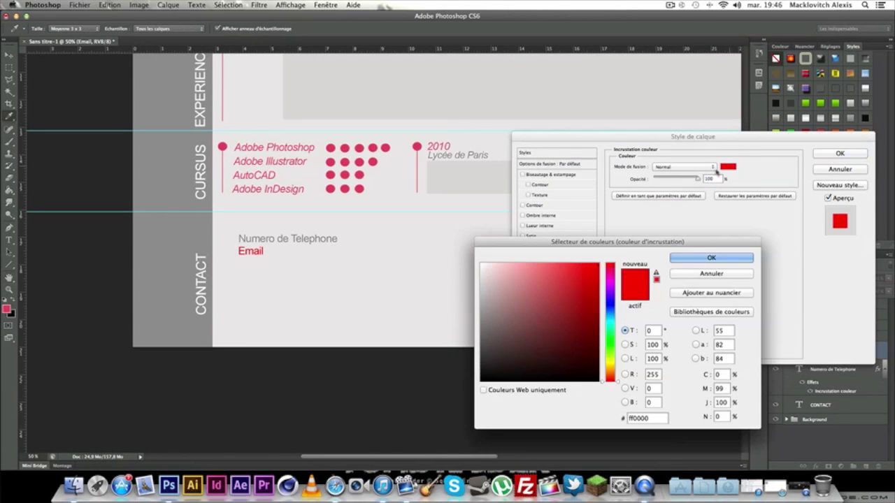
left_click(293, 238)
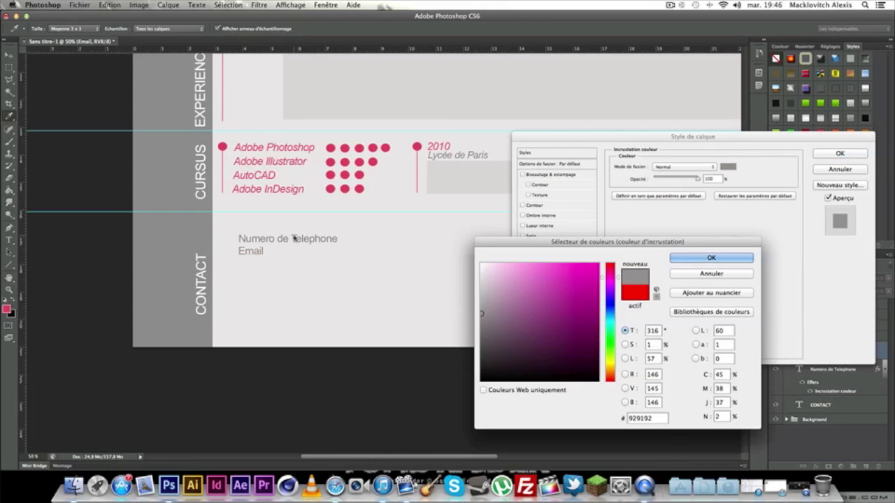
left_click(293, 238)
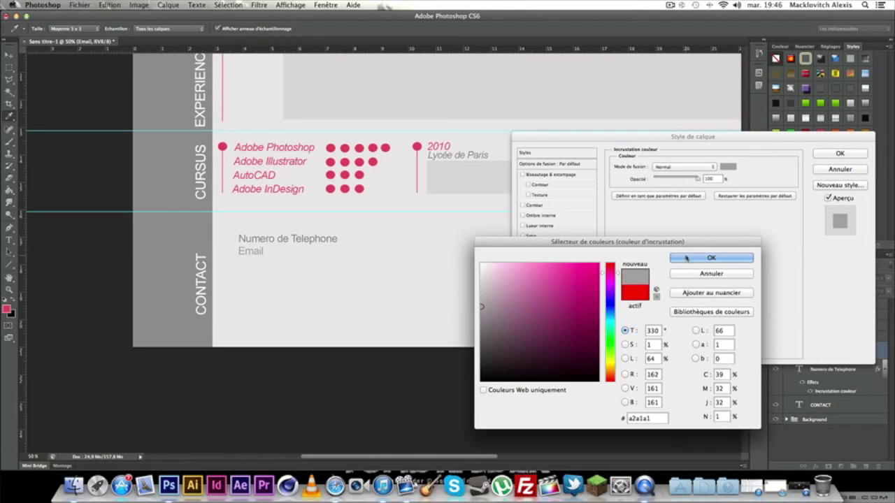
left_click(481, 314)
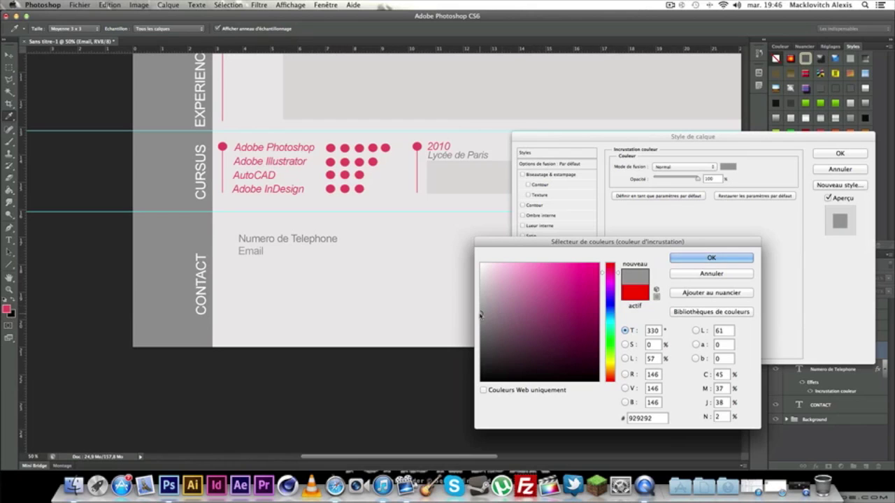
left_click_drag(481, 316, 480, 321)
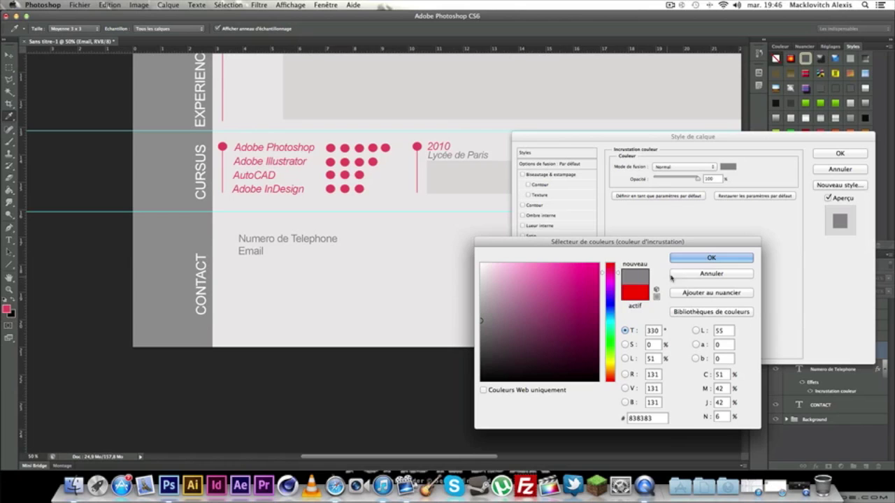
left_click_drag(665, 418, 573, 422)
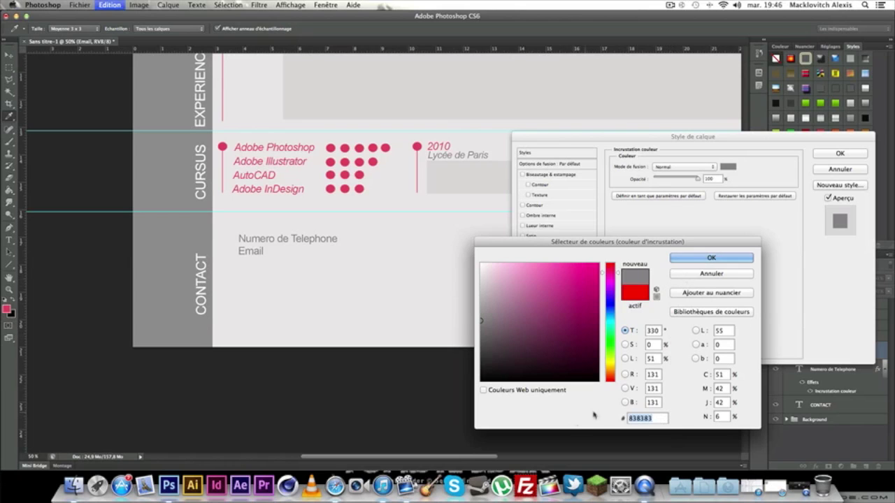
left_click(730, 258)
left_click(832, 155)
Add a 'Site Web' line in grey #b9b8b8 and place it just under Email.
key("t")
left_click_drag(240, 269, 438, 361)
type("Site Web")
left_click_drag(309, 284, 166, 276)
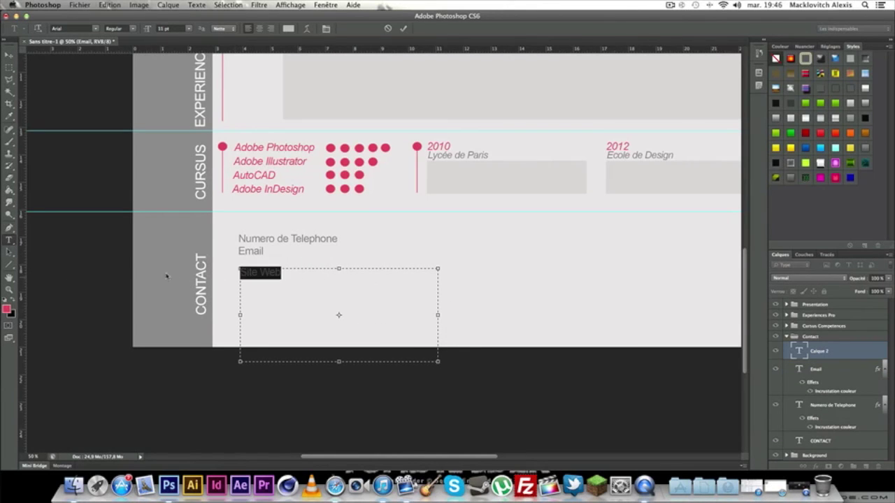
left_click(288, 28)
double_click(640, 419)
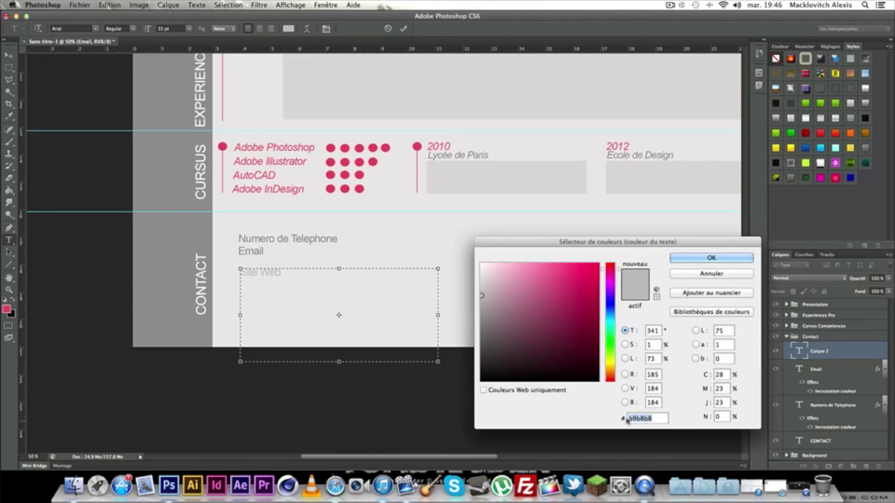
left_click(711, 258)
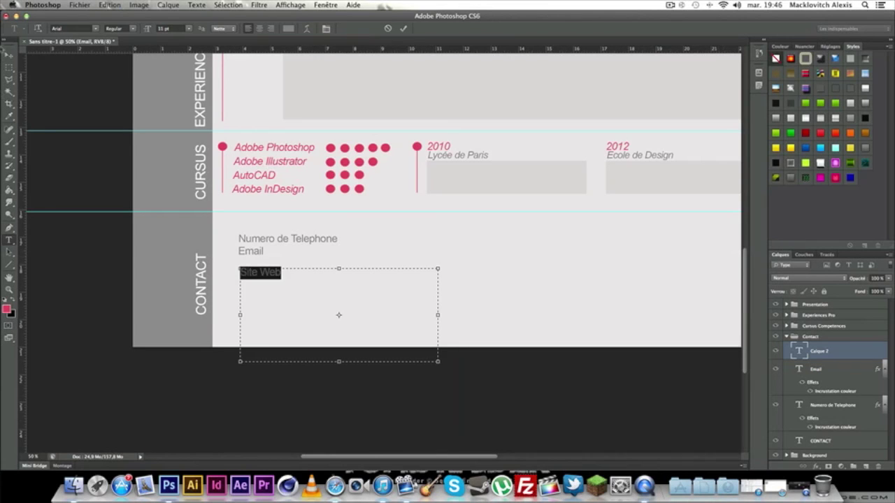
left_click(9, 54)
left_click_drag(248, 272, 244, 269)
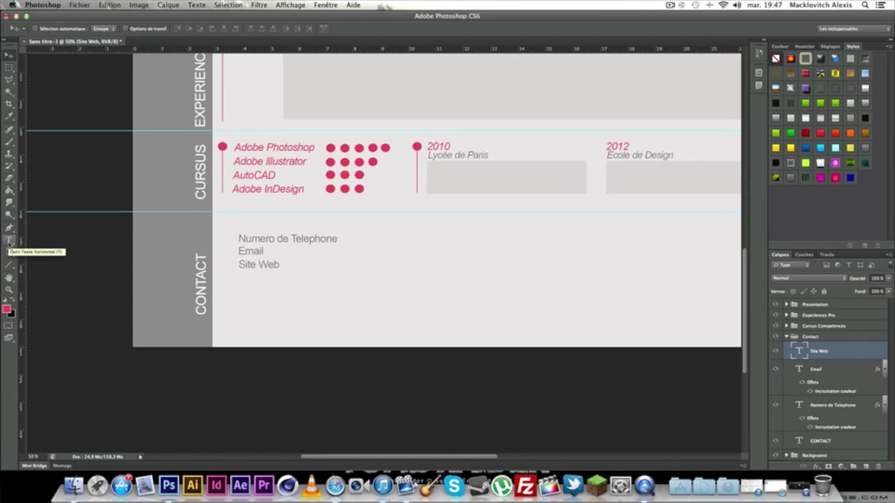
Duplicate the Forme 1 copie marker layer and move the copy into the Contact group.
left_click(9, 240)
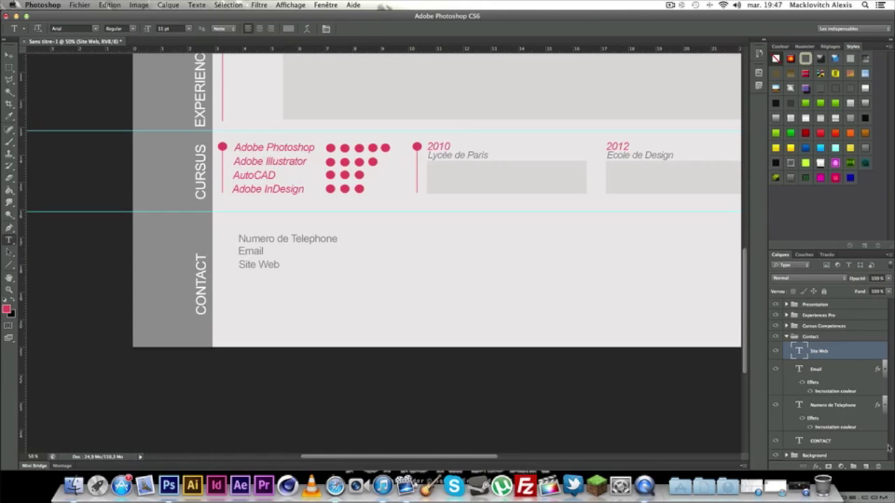
left_click(787, 336)
left_click(786, 326)
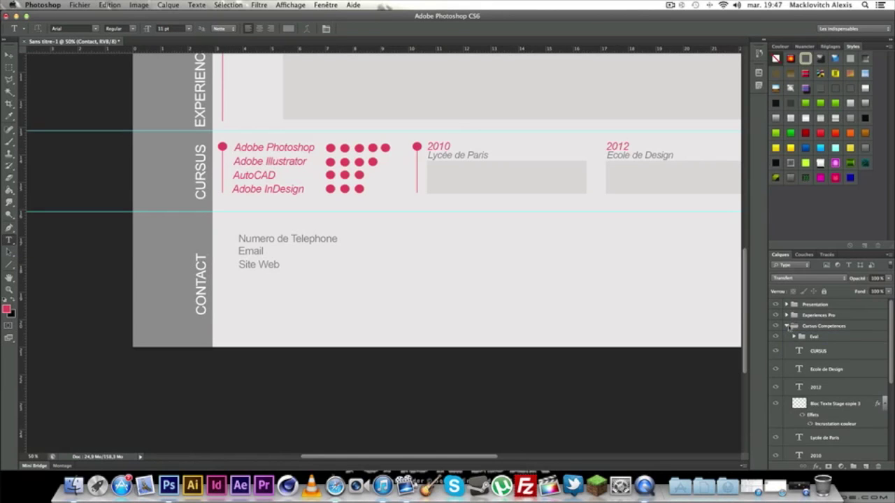
scroll(822, 399, "down", 3)
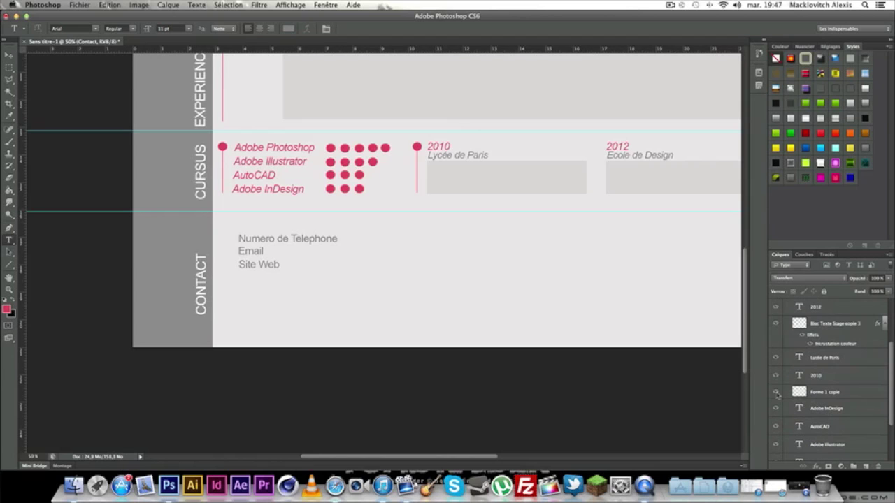
right_click(853, 396)
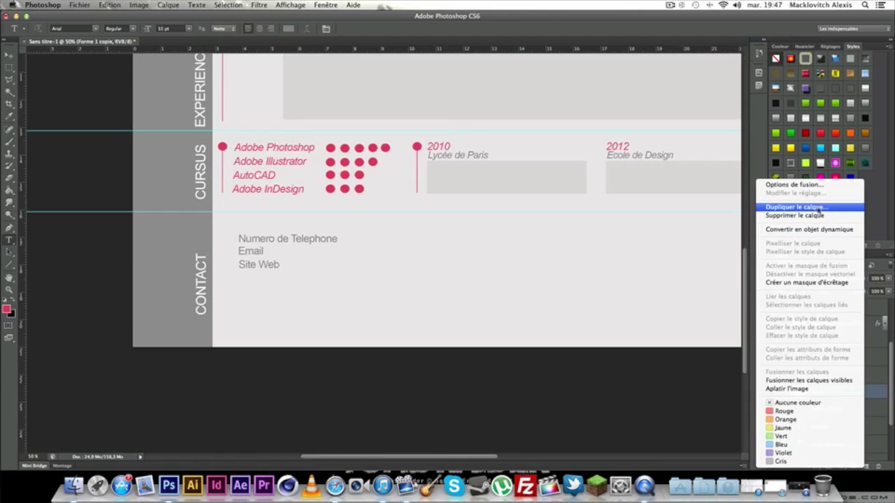
left_click(818, 209)
key("Return")
left_click_drag(853, 393, 840, 446)
Free Transform the Forme 1 copie 2 marker down into the Contact area at X 967 px.
scroll(844, 390, "up", 5)
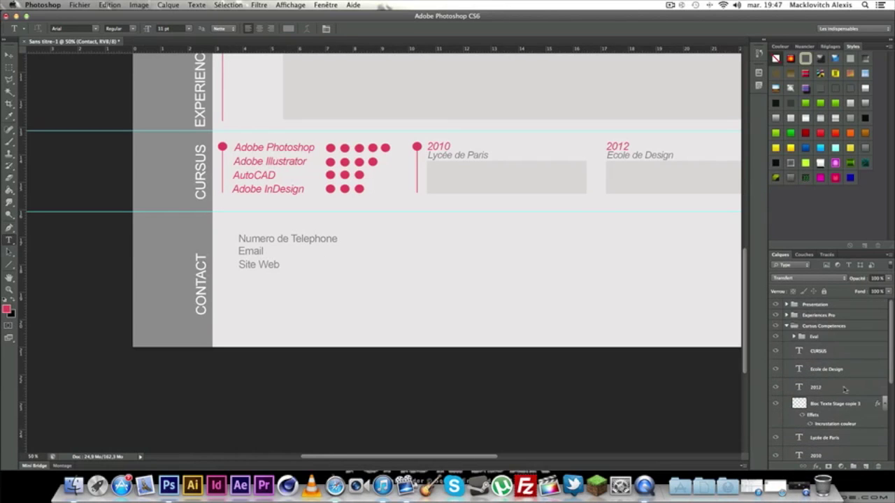
left_click(787, 326)
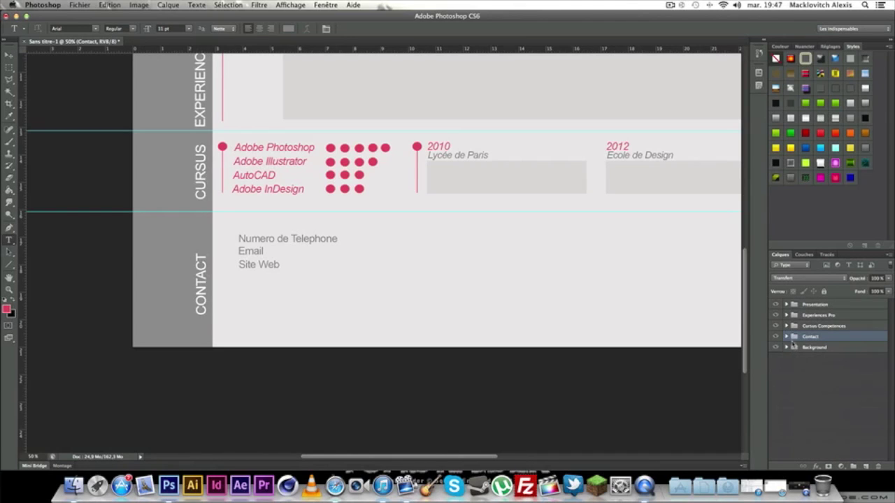
left_click(787, 338)
scroll(846, 391, "down", 1)
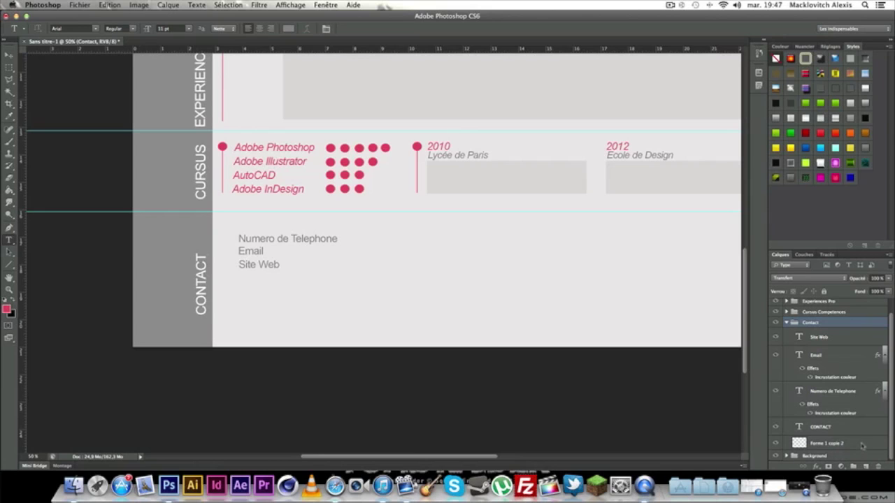
left_click(862, 446)
key("super+t")
mouse_move(413, 154)
left_mouse_down()
mouse_move(345, 244)
mouse_move(359, 256)
left_mouse_up()
left_click(9, 55)
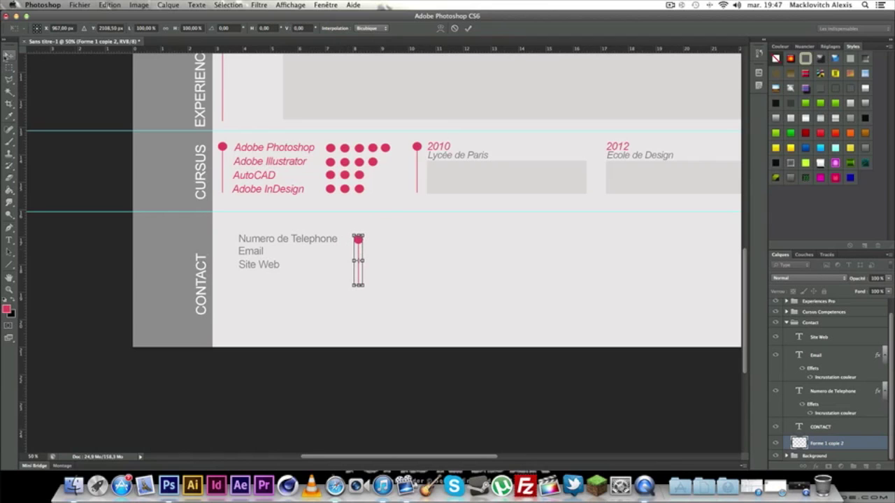
left_click(534, 167)
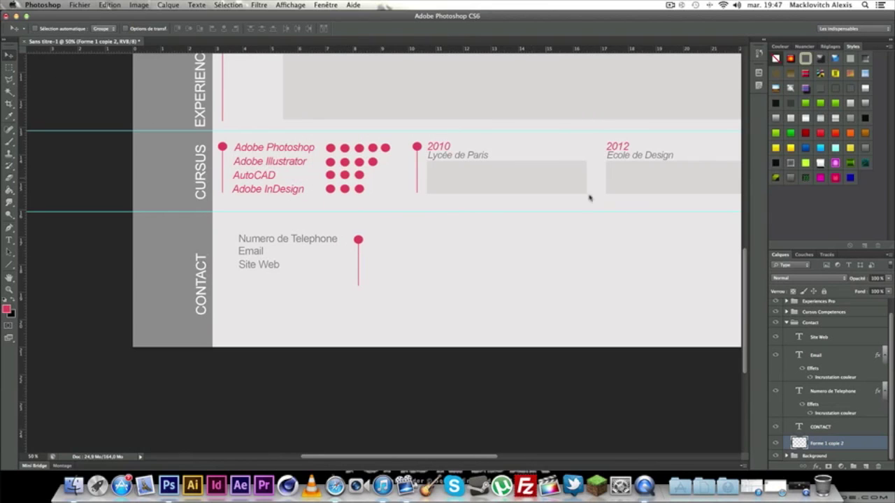
Move the Site Web and Email lines down to even their spacing.
left_click(831, 356)
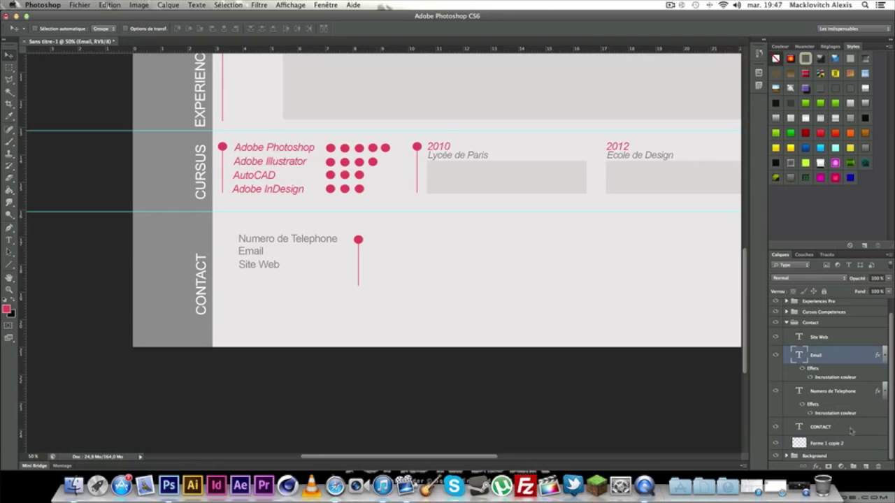
left_click(824, 340)
left_click_drag(266, 268, 263, 286)
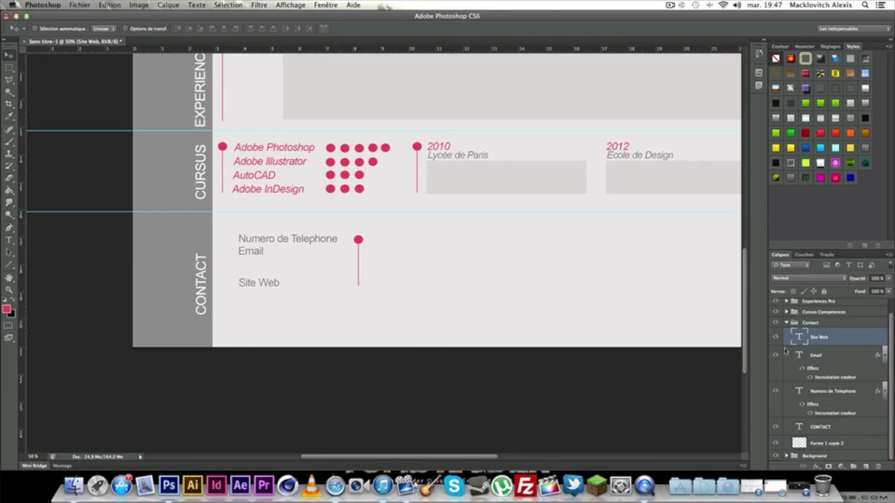
key("alt+bracketleft")
left_click_drag(255, 254, 255, 263)
Add a grey (7a7a7a) 'Numero' text line beside the new Contact marker.
left_click(9, 240)
left_click_drag(392, 236, 470, 248)
left_click_drag(550, 271, 665, 351)
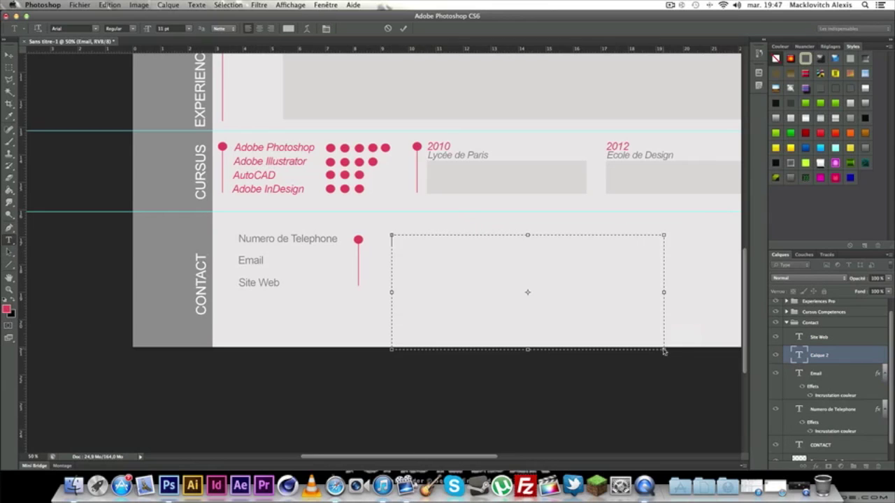
type("Adresse")
key("super+a")
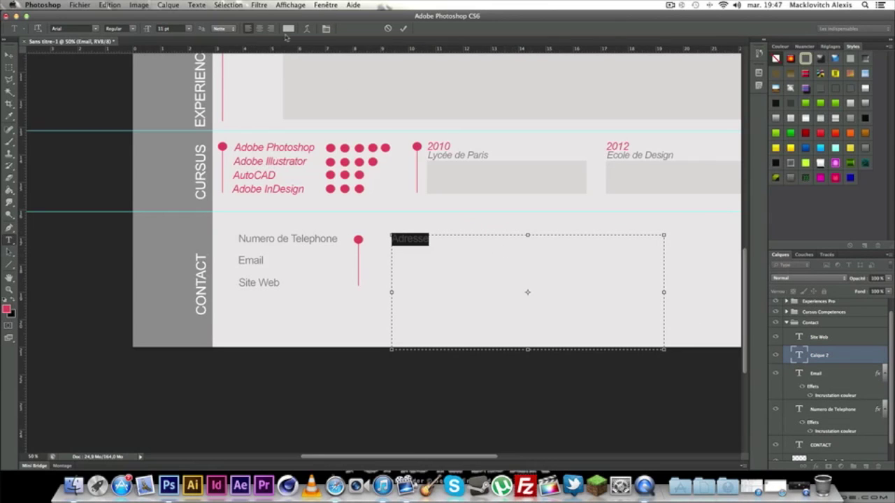
left_click(288, 28)
double_click(626, 420)
type("7a7a7a")
key("Return")
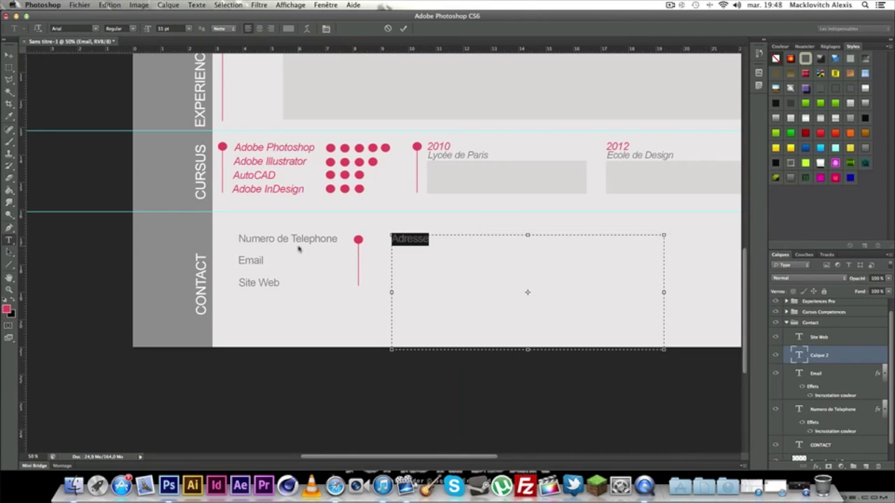
type("Numero")
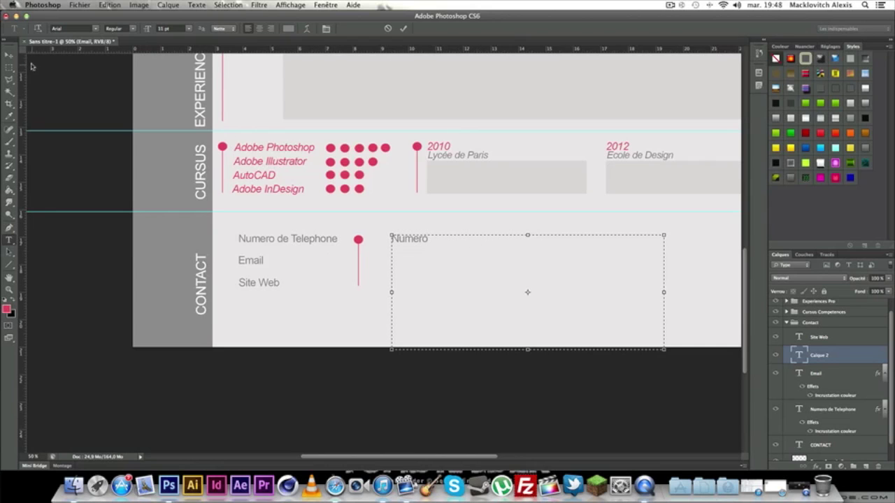
left_click(9, 54)
left_click_drag(402, 239, 666, 348)
Add 'Rue' and 'Code Postal et Ville' lines stacked beneath Numero.
left_click(9, 240)
type("Rue")
left_click(9, 54)
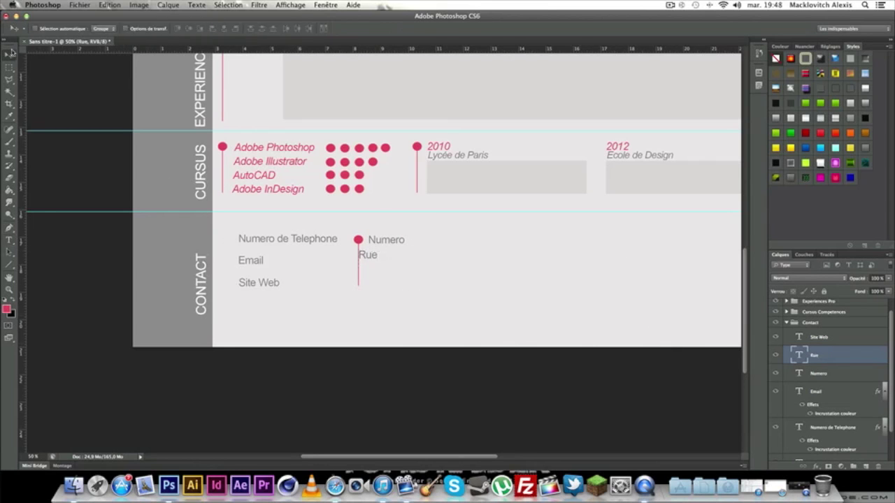
left_click_drag(372, 256, 692, 342)
left_click(9, 240)
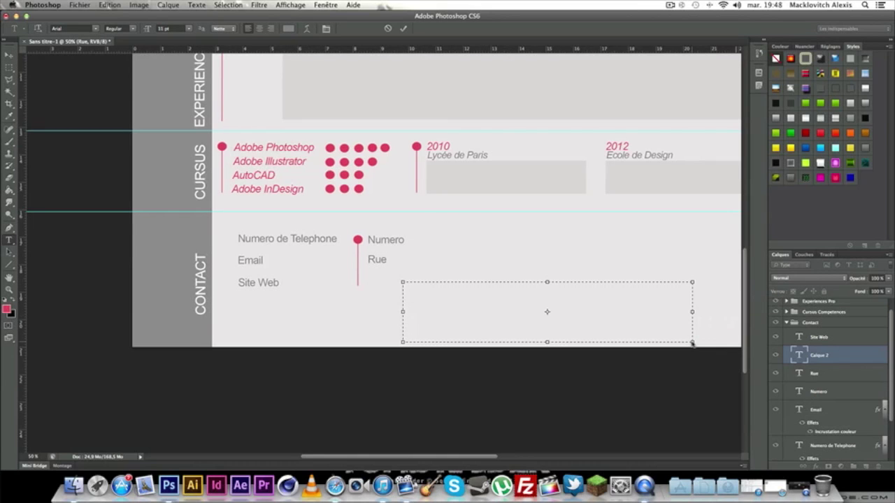
type("Code Postal et Ville")
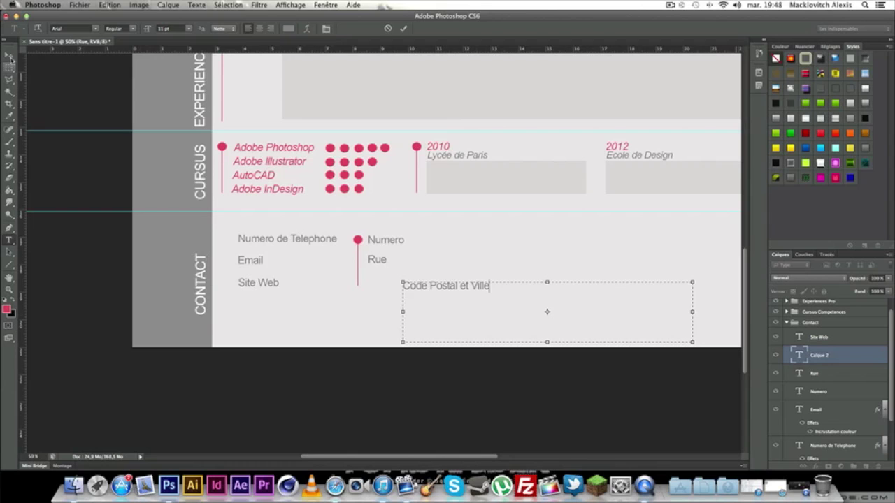
left_click(9, 54)
left_click_drag(424, 288, 377, 288)
left_click_drag(377, 282, 377, 283)
Zoom to the whole page with the Line tool ready, collapse Contact and expand Presentation.
key("super+minus")
key("super+minus")
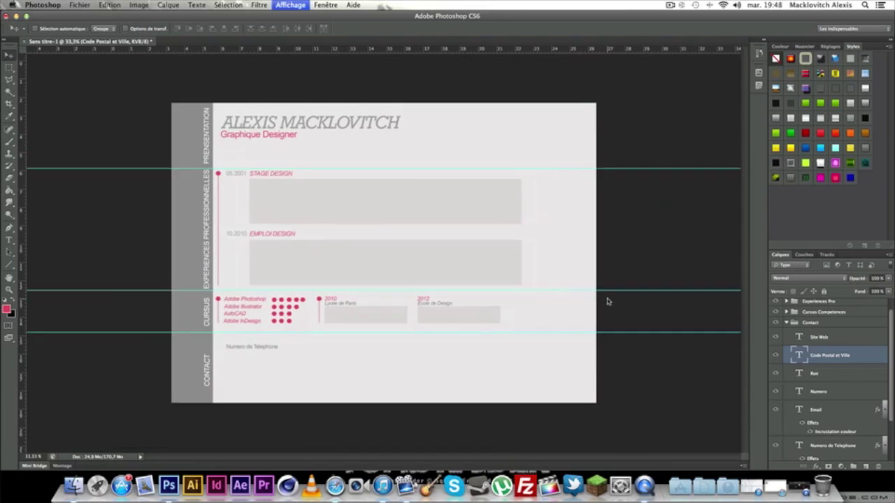
key("super+plus")
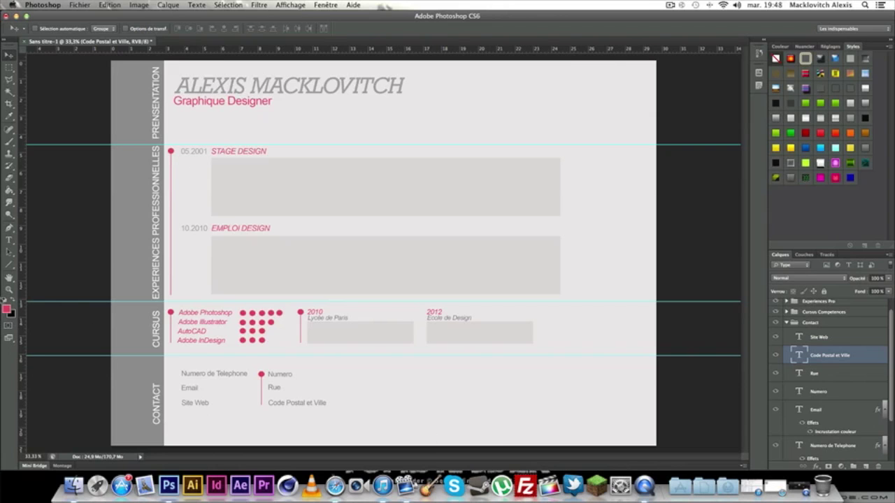
left_click(10, 264)
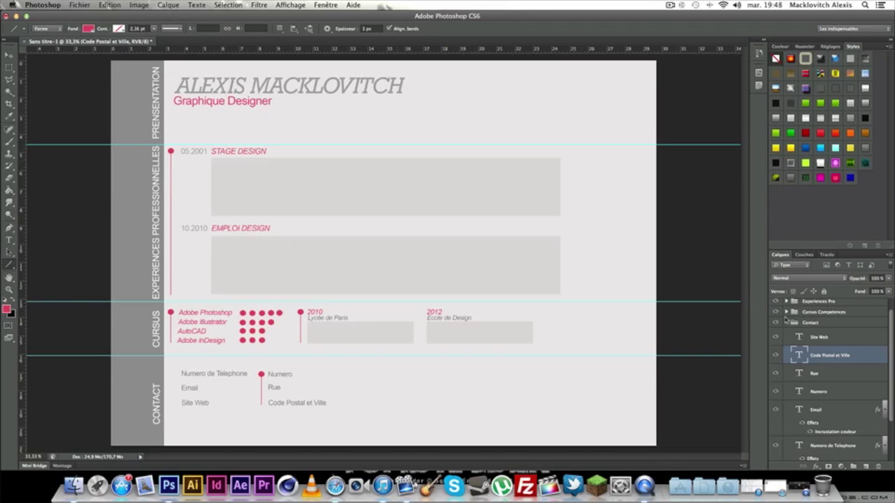
left_click(786, 322)
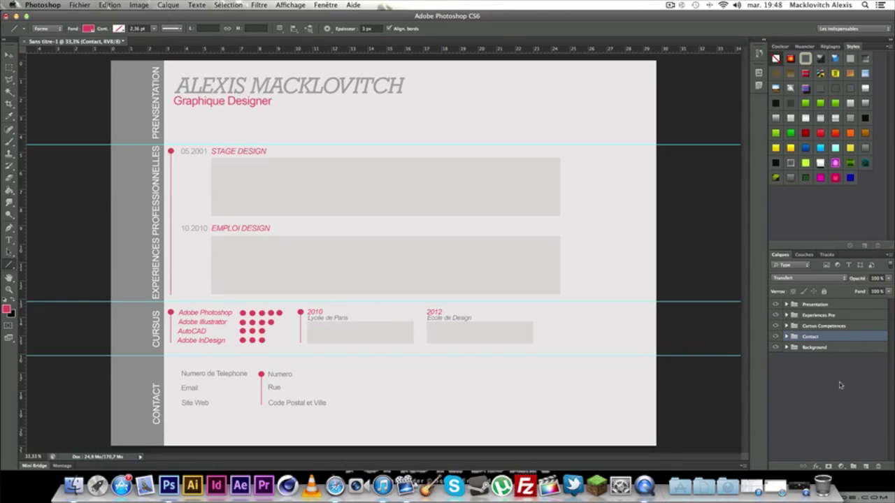
left_click(834, 306)
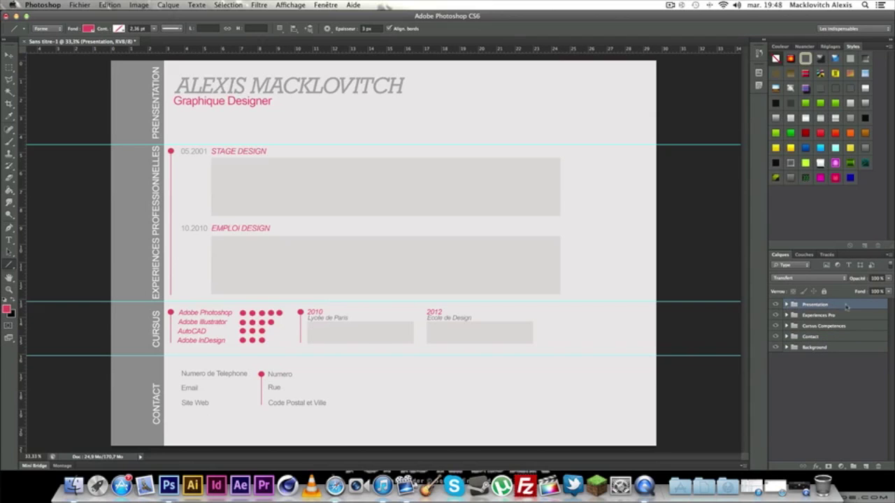
left_click(786, 305)
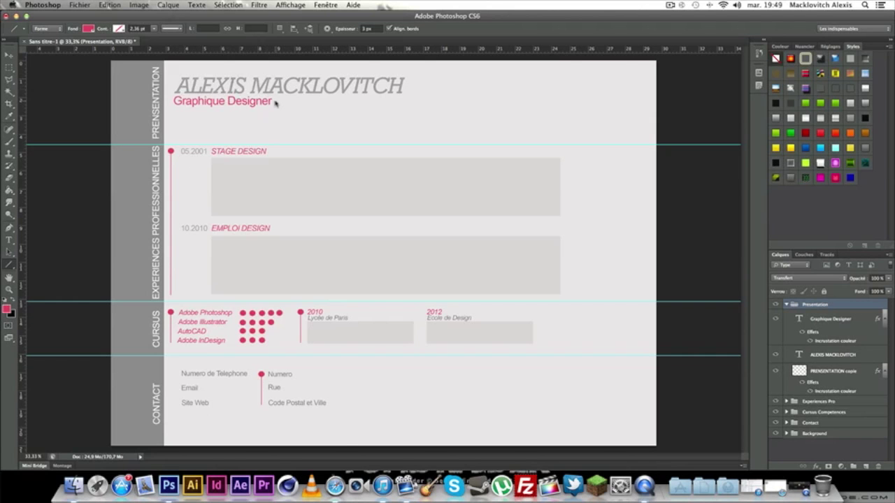
key("super+plus")
key("super+plus")
Draw a pink line from Graphique Designer to a vertical guide at about 16 cm.
scroll(273, 104, "up", 8)
scroll(273, 104, "left", 4)
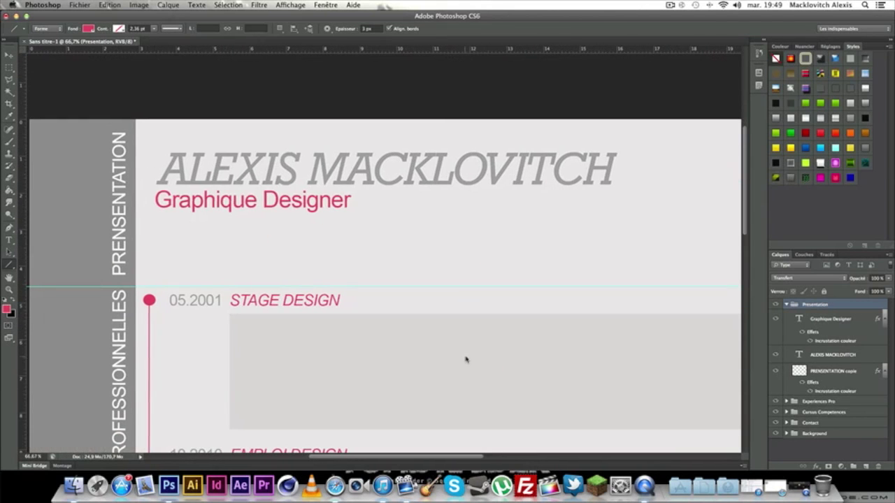
left_click_drag(22, 242, 616, 244)
left_click_drag(355, 203, 617, 202)
Rasterize the Forme 2 line layer, remove the guide and collapse Presentation.
right_click(815, 318)
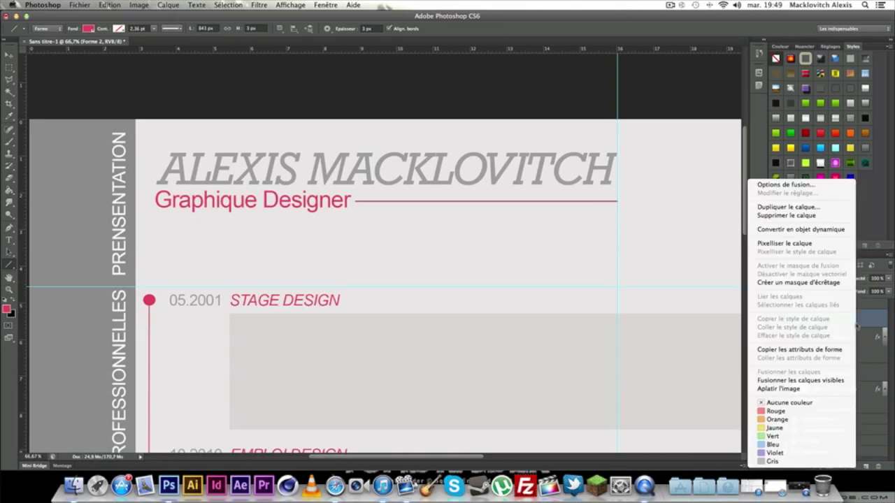
left_click(784, 244)
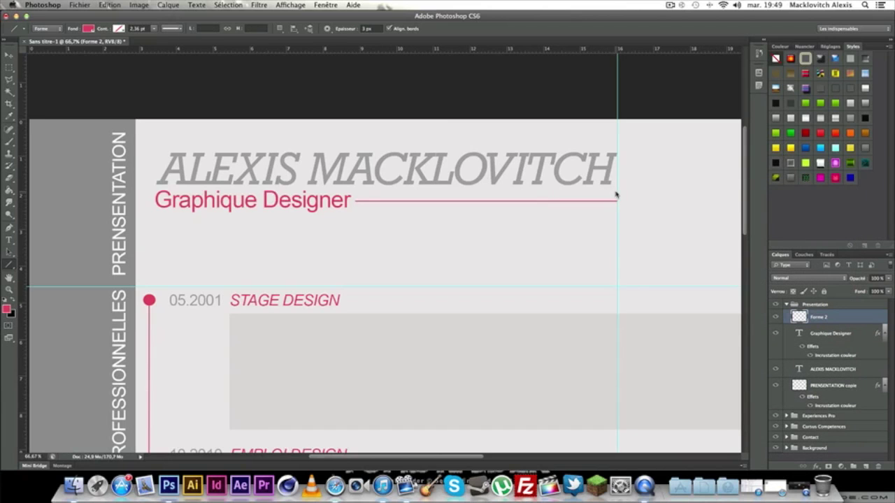
left_click(9, 55)
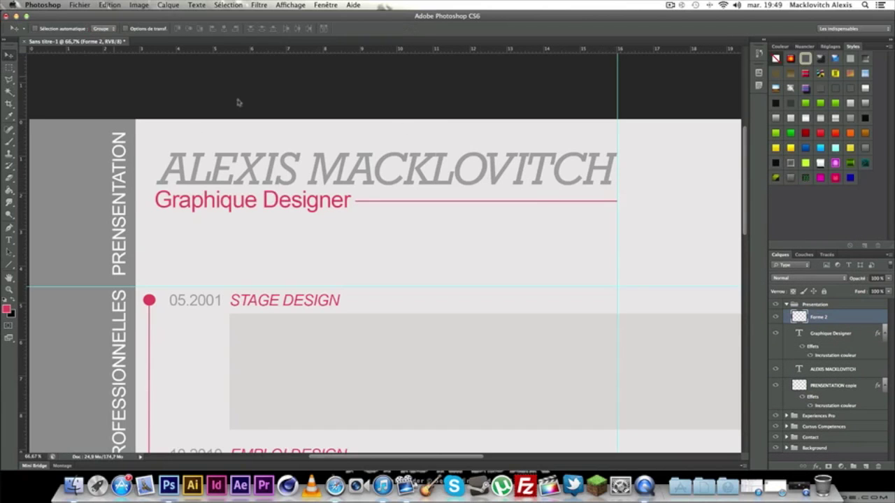
left_click_drag(616, 131, 5, 138)
left_click(786, 305)
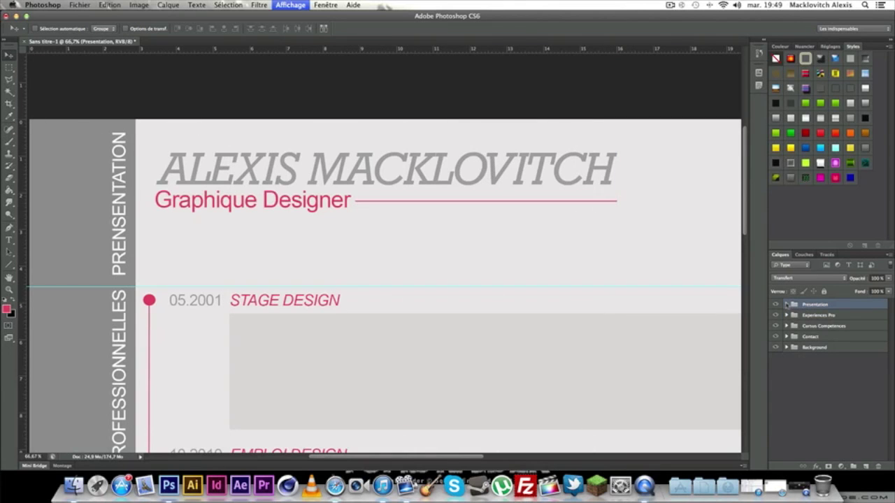
key("super+minus")
key("super+minus")
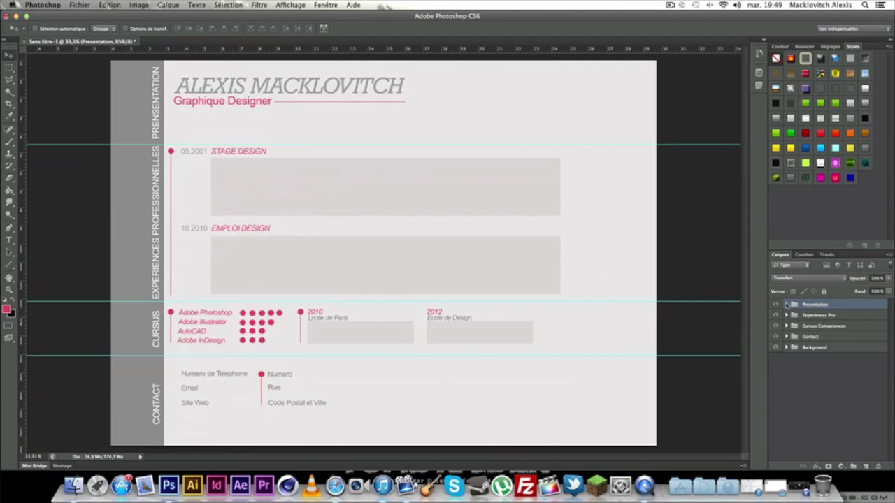
Copy the top-right area of Calque 0 onto a new layer named Photo.
left_click(9, 67)
left_click(787, 347)
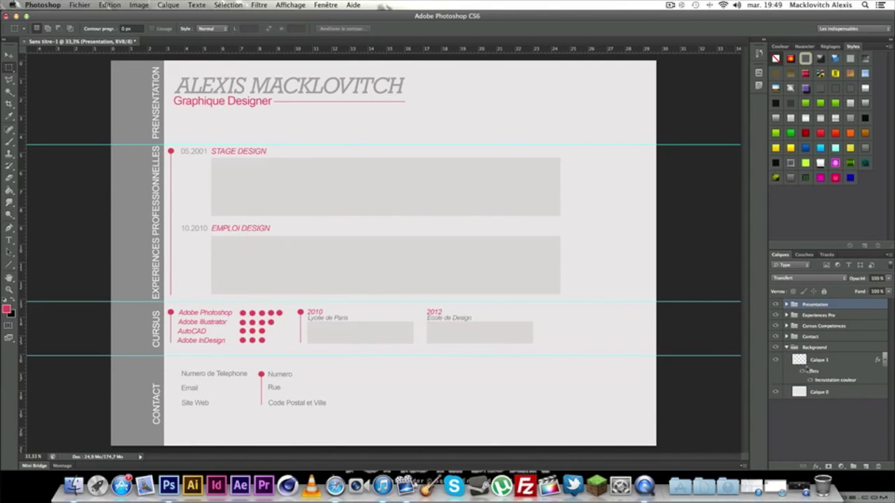
left_click(825, 393)
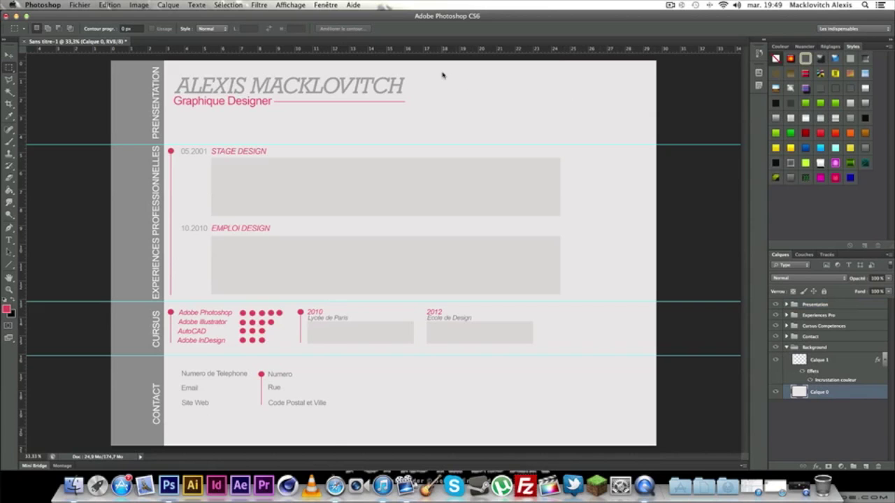
left_click_drag(427, 65, 646, 143)
right_click(533, 108)
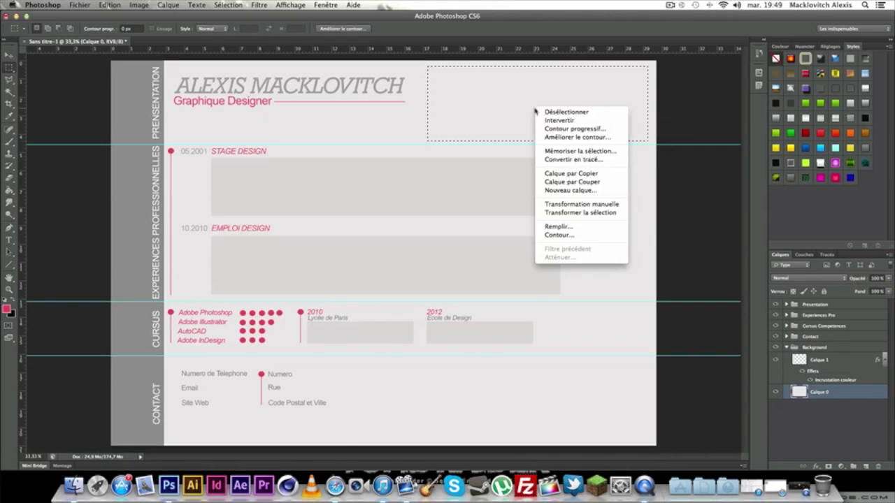
left_click(590, 175)
double_click(823, 393)
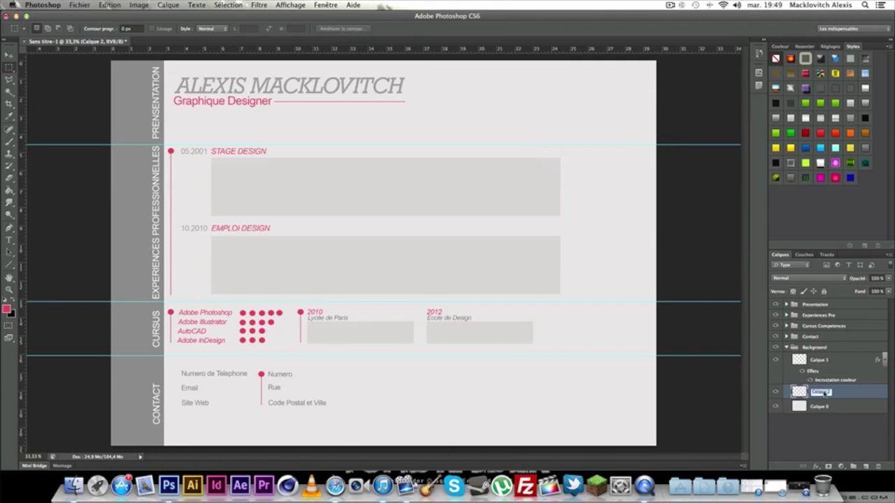
type("Photo")
key("Return")
Move the Photo layer into the Presentation group.
left_click_drag(815, 392, 816, 309)
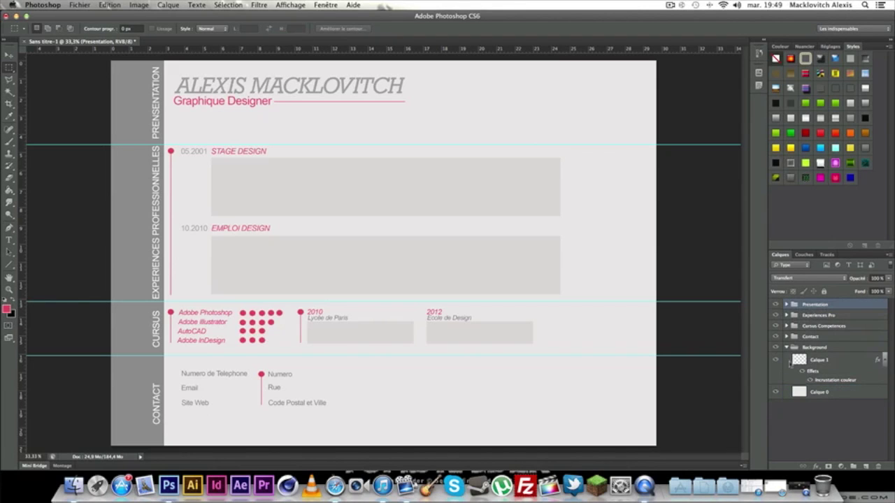
left_click(786, 348)
left_click(787, 305)
scroll(836, 377, "down", 1)
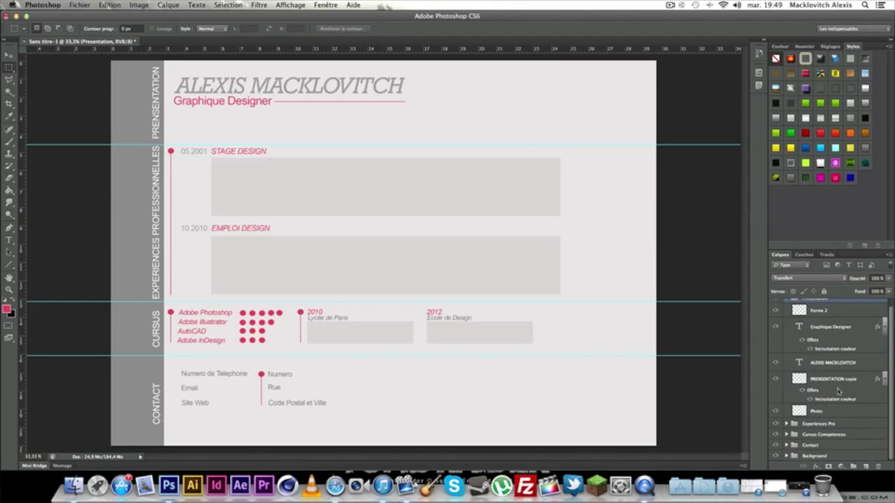
left_click(832, 412)
Give the Photo layer a light grey colour overlay sampled from the page.
double_click(835, 412)
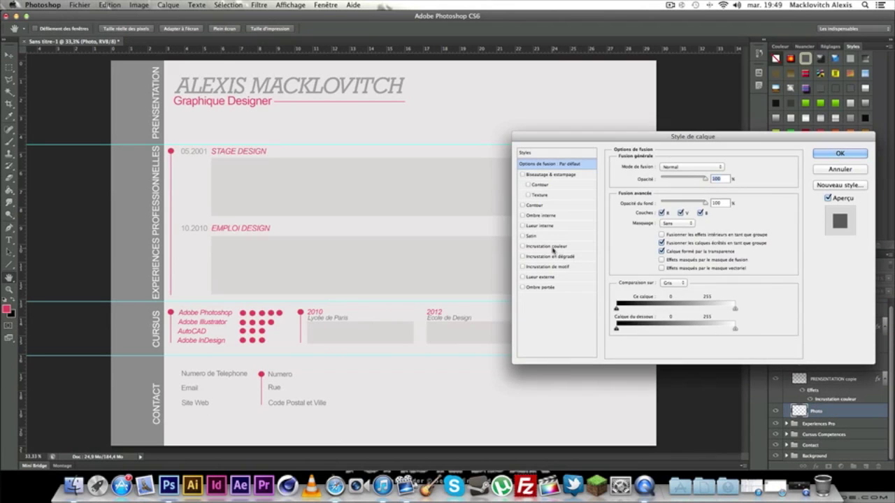
left_click(548, 246)
left_click(728, 167)
double_click(651, 418)
type("838383")
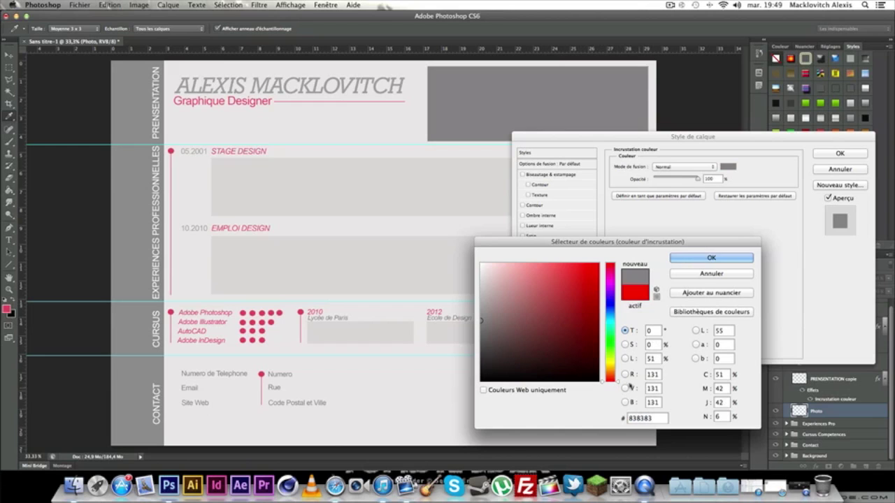
left_click(402, 258)
left_click(748, 260)
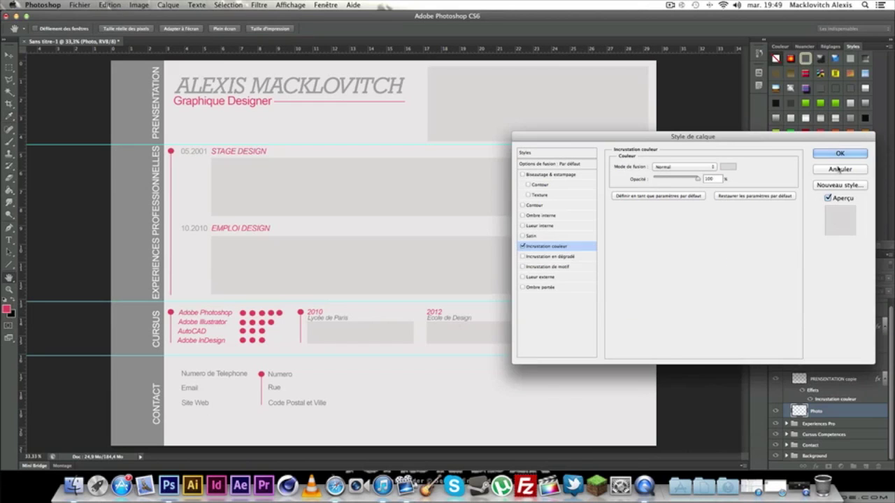
left_click(841, 152)
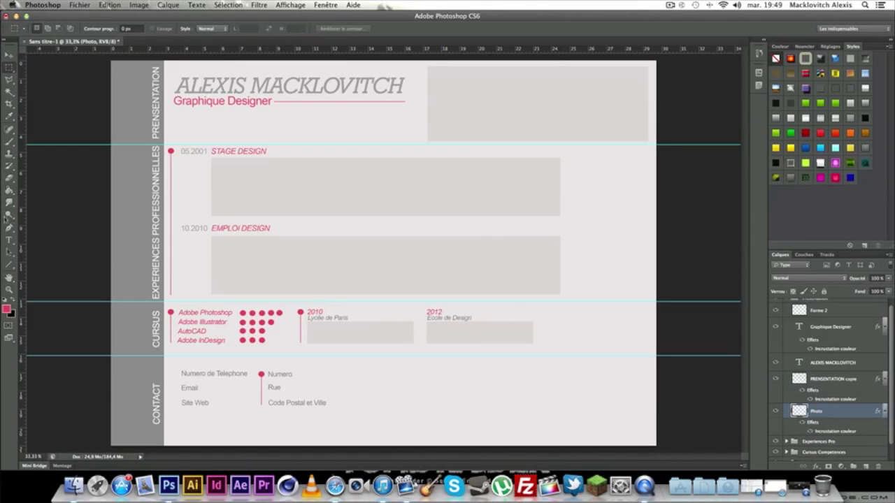
left_click(9, 240)
Create a Photo text layer inside the grey placeholder box.
left_click_drag(473, 81, 598, 129)
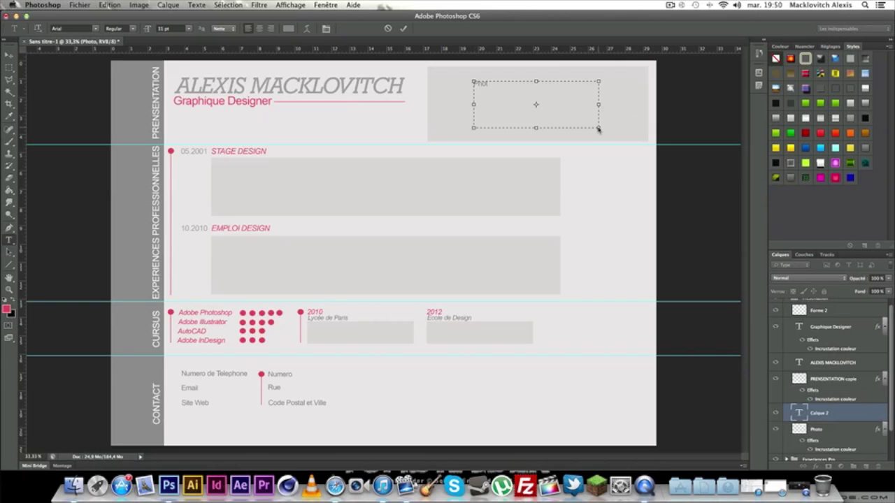
left_click(9, 54)
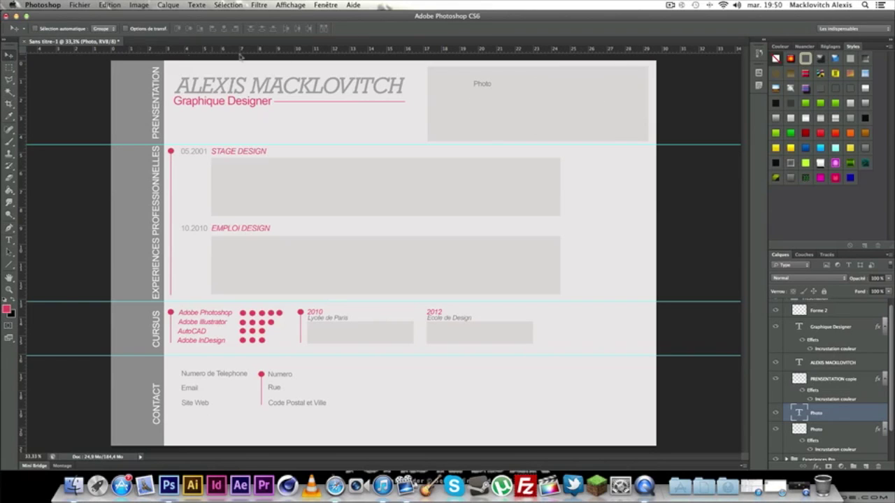
key("t")
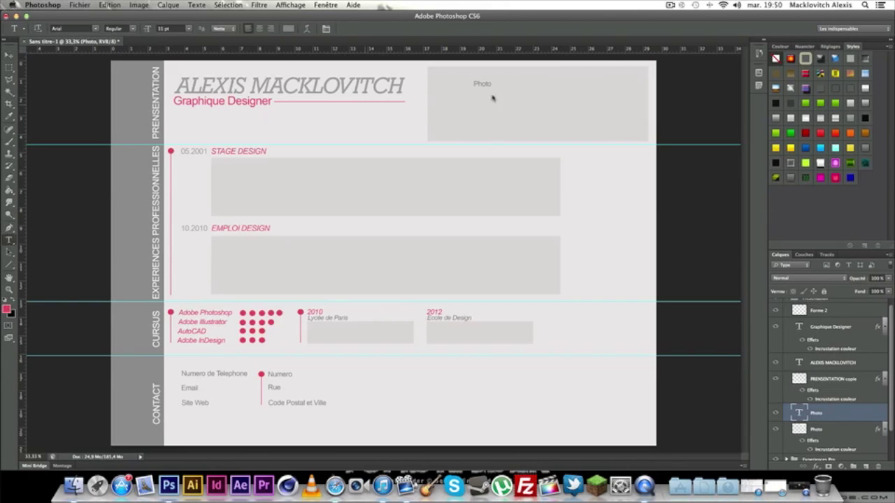
left_click(478, 83)
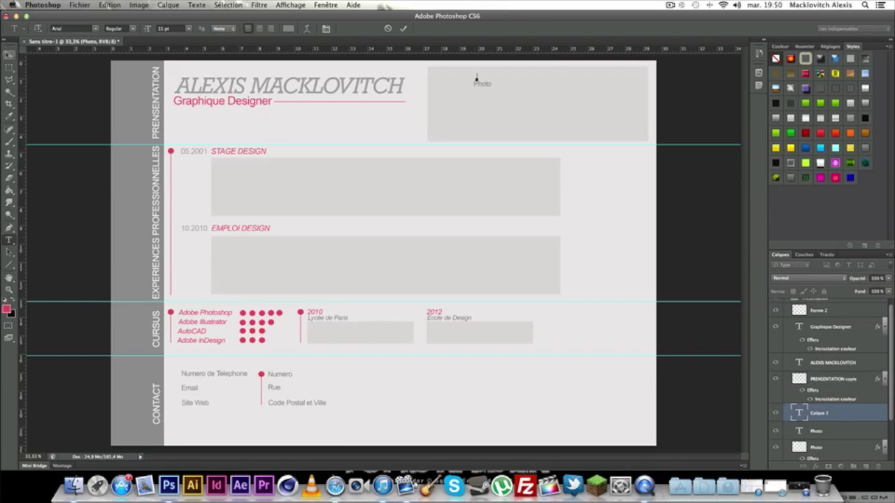
left_click(9, 54)
scroll(832, 400, "up", 1)
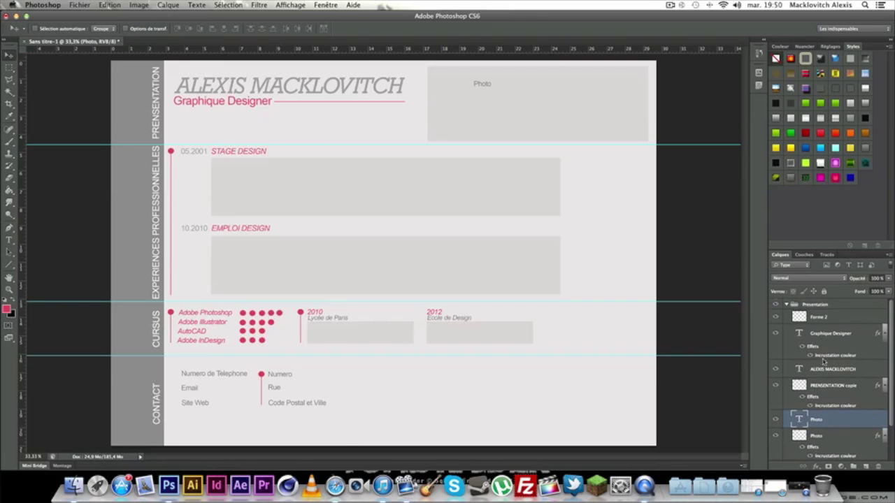
left_click(839, 317)
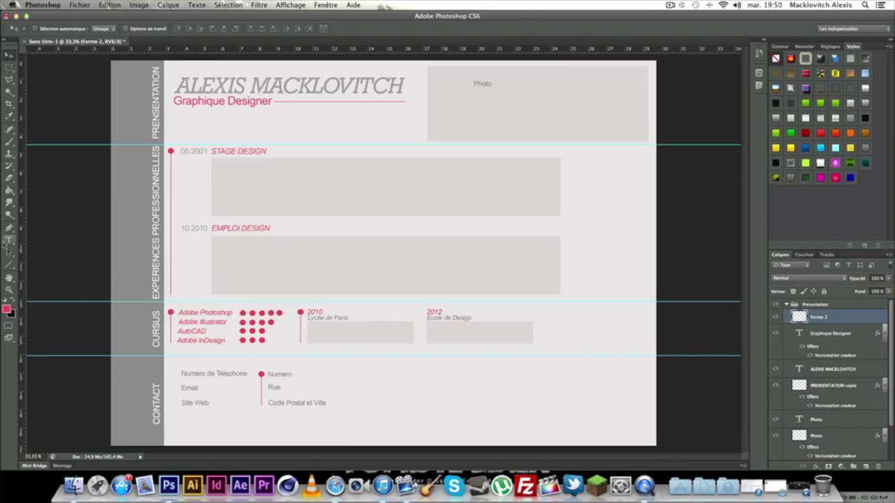
left_click(822, 435)
left_click(823, 422)
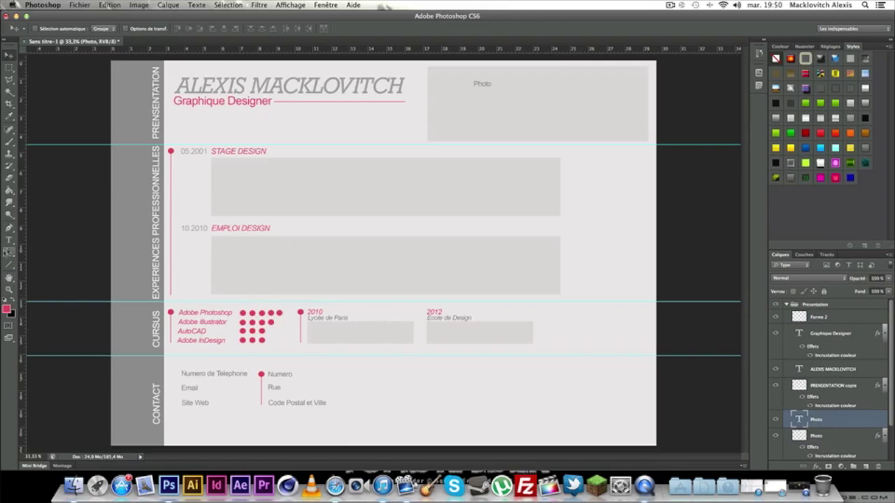
Enlarge the Photo label to 24 pt and centre it in the grey box.
left_click(9, 240)
left_click(480, 85)
double_click(479, 85)
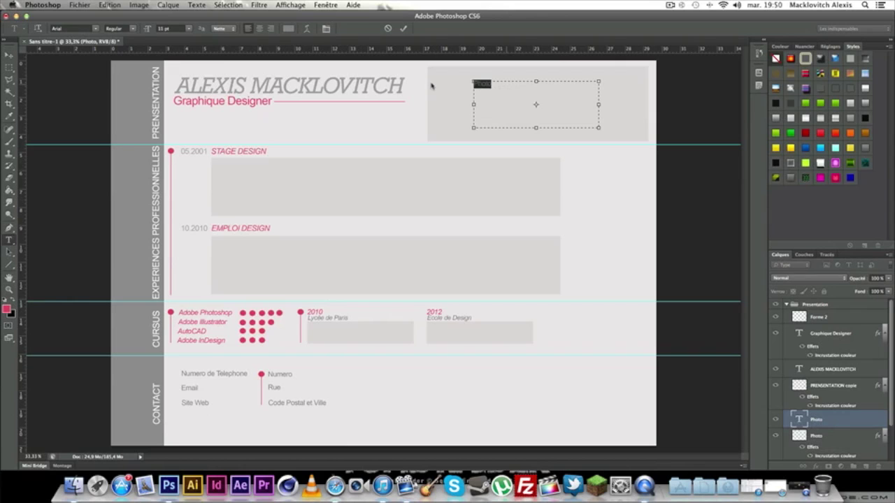
left_click(189, 29)
left_click(171, 86)
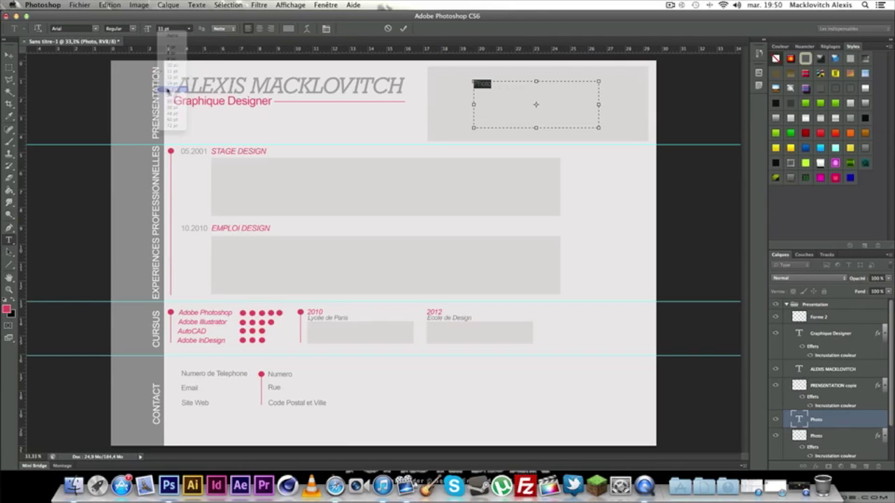
left_click(189, 29)
left_click(173, 96)
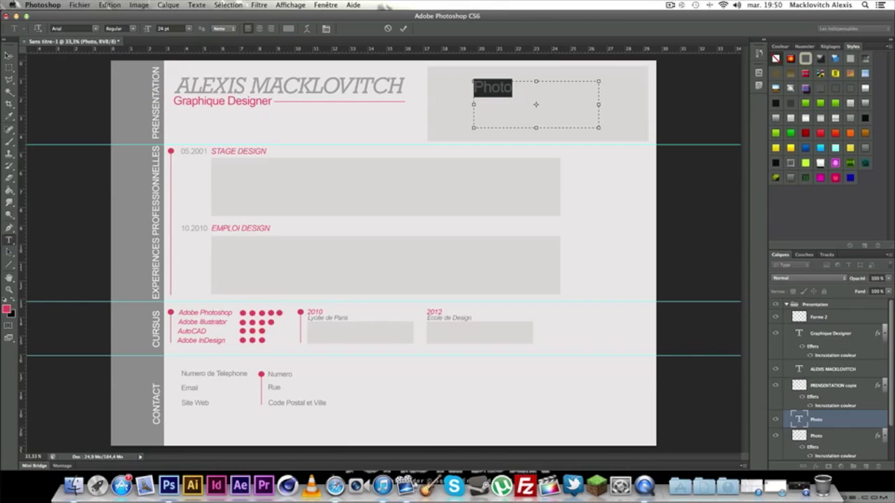
left_click(9, 54)
left_click_drag(507, 91, 543, 105)
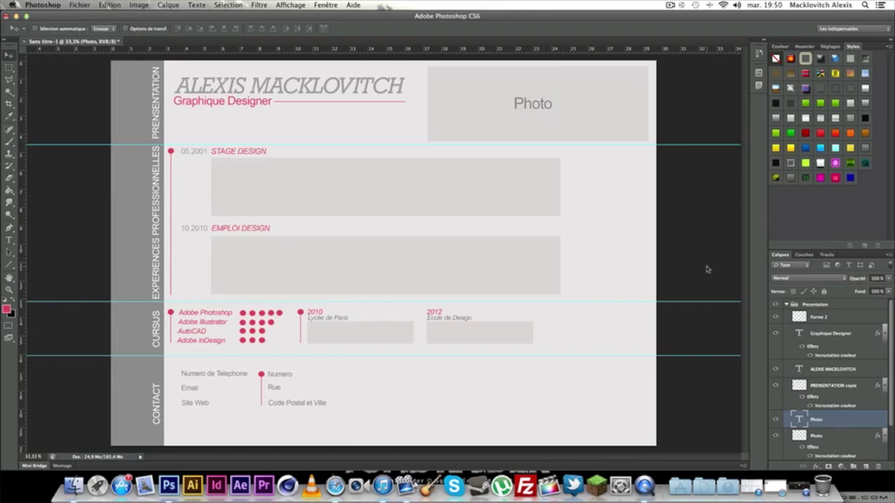
left_click_drag(528, 103, 528, 99)
Move the name title, Graphique Designer subtitle and Forme 2 underline down 0.45 cm.
left_click(847, 368)
left_click(852, 354, "shift")
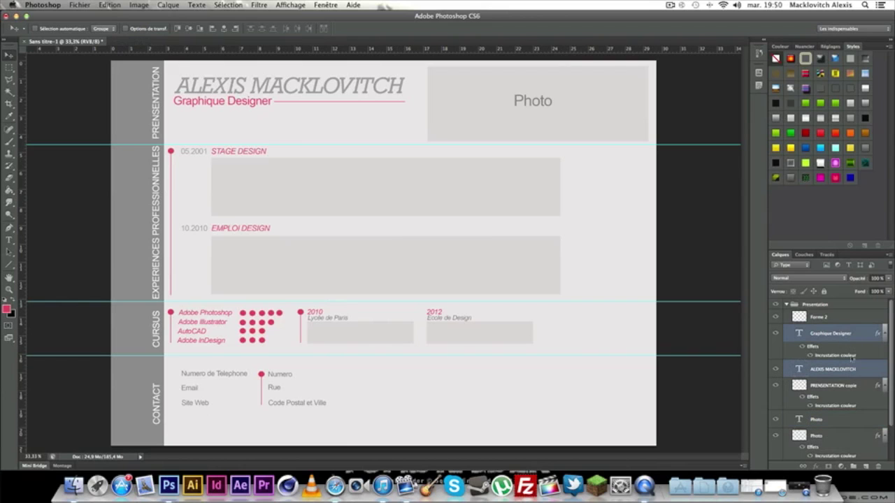
left_click(835, 317, "shift")
left_click_drag(233, 89, 217, 100)
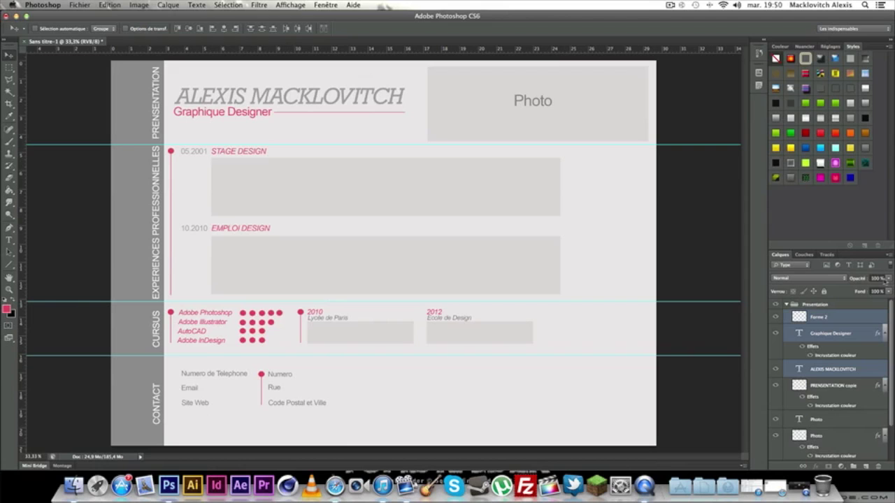
Label the groups: Presentation red, Experiences Pro yellow, Cursus Competences green, Contact blue, Background orange.
left_click(787, 305)
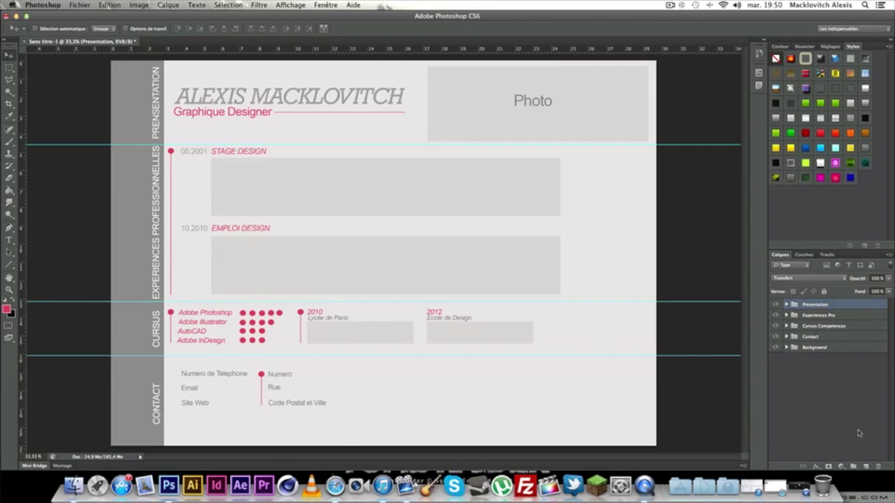
right_click(860, 307)
left_click(798, 412)
right_click(863, 316)
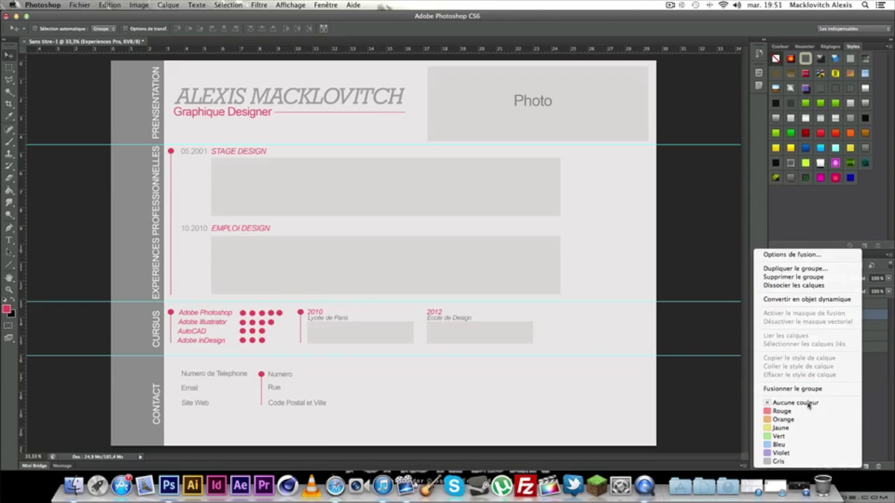
left_click(804, 411)
right_click(857, 318)
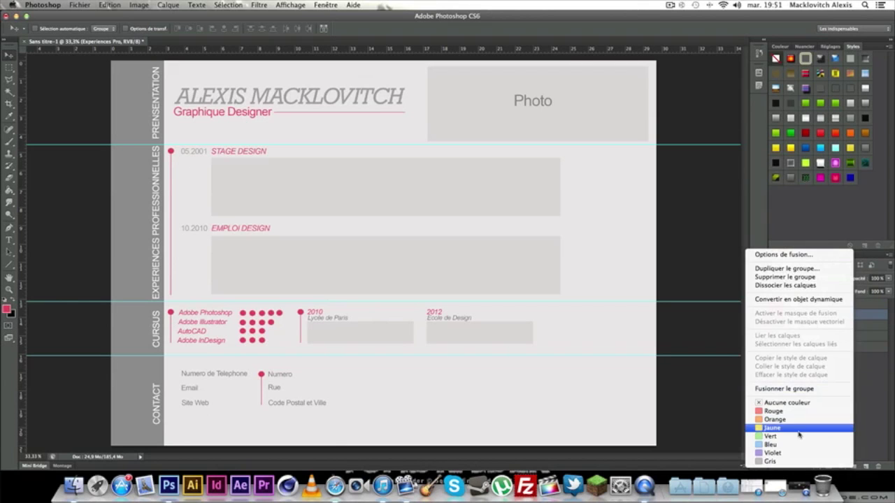
left_click(804, 434)
right_click(848, 327)
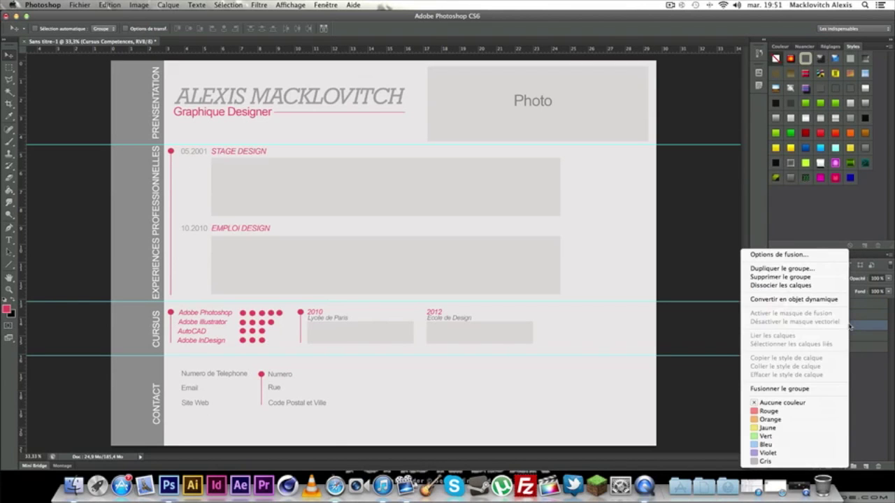
left_click(798, 442)
right_click(855, 341)
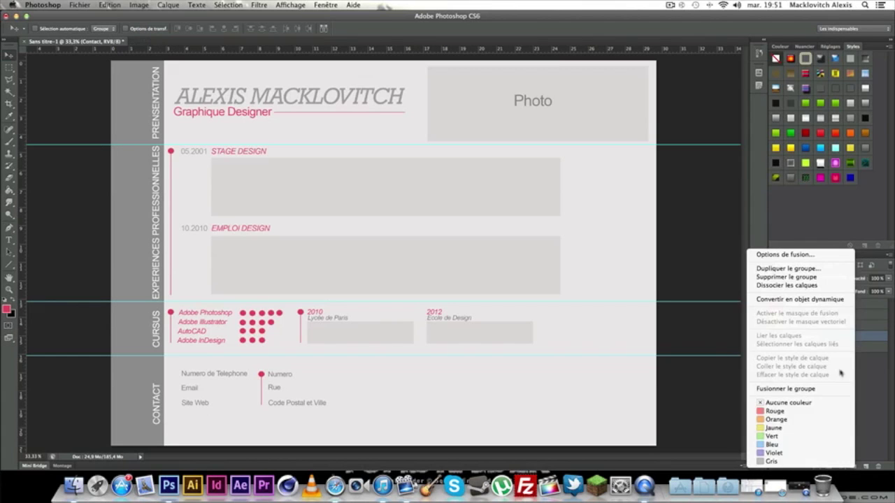
left_click(810, 450)
right_click(855, 348)
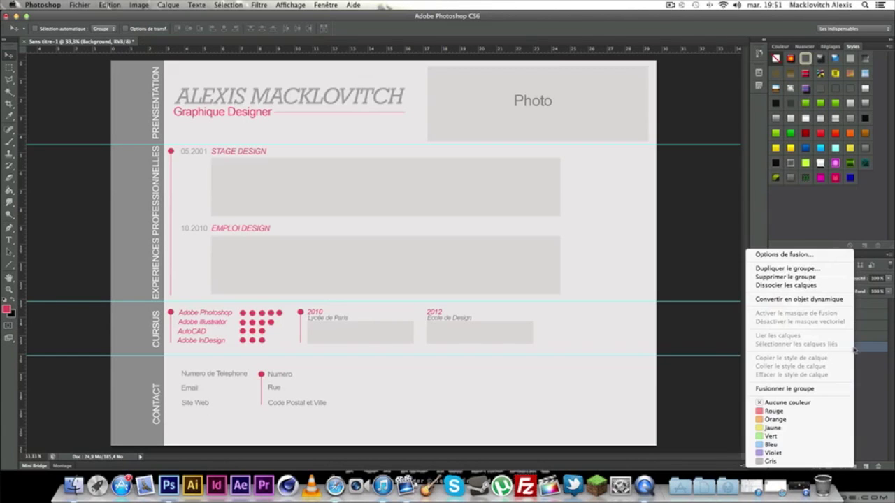
left_click(804, 420)
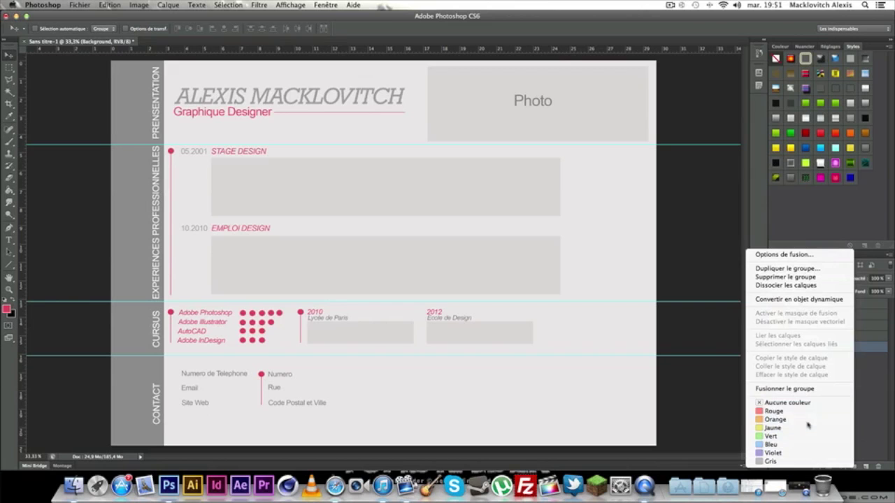